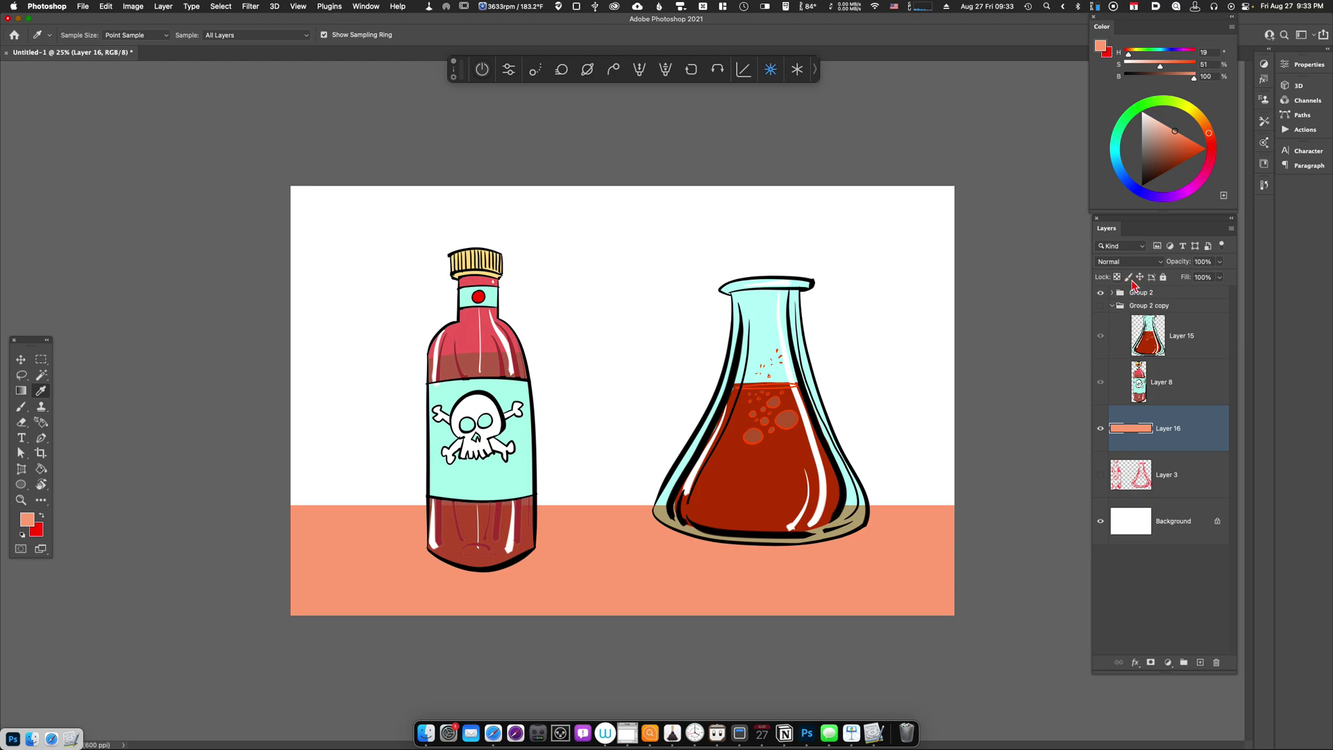
Hide both artwork groups and the orange tabletop layer, and add a new empty layer at the top of the layer stack.
{"action": "left_click_drag", "start_coordinate": [1101, 292], "coordinate": [1101, 305]}
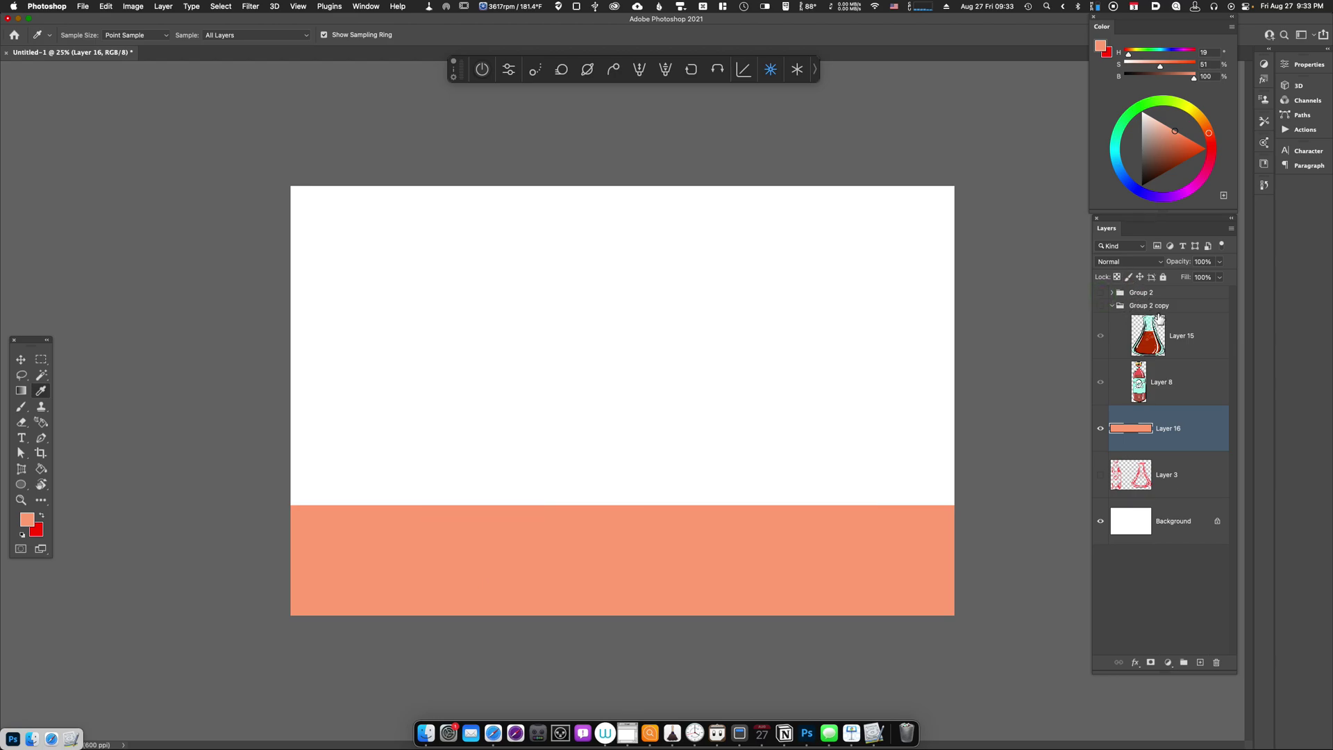
{"action": "left_click", "coordinate": [1102, 429]}
{"action": "key", "text": "alt+shift+super+m"}
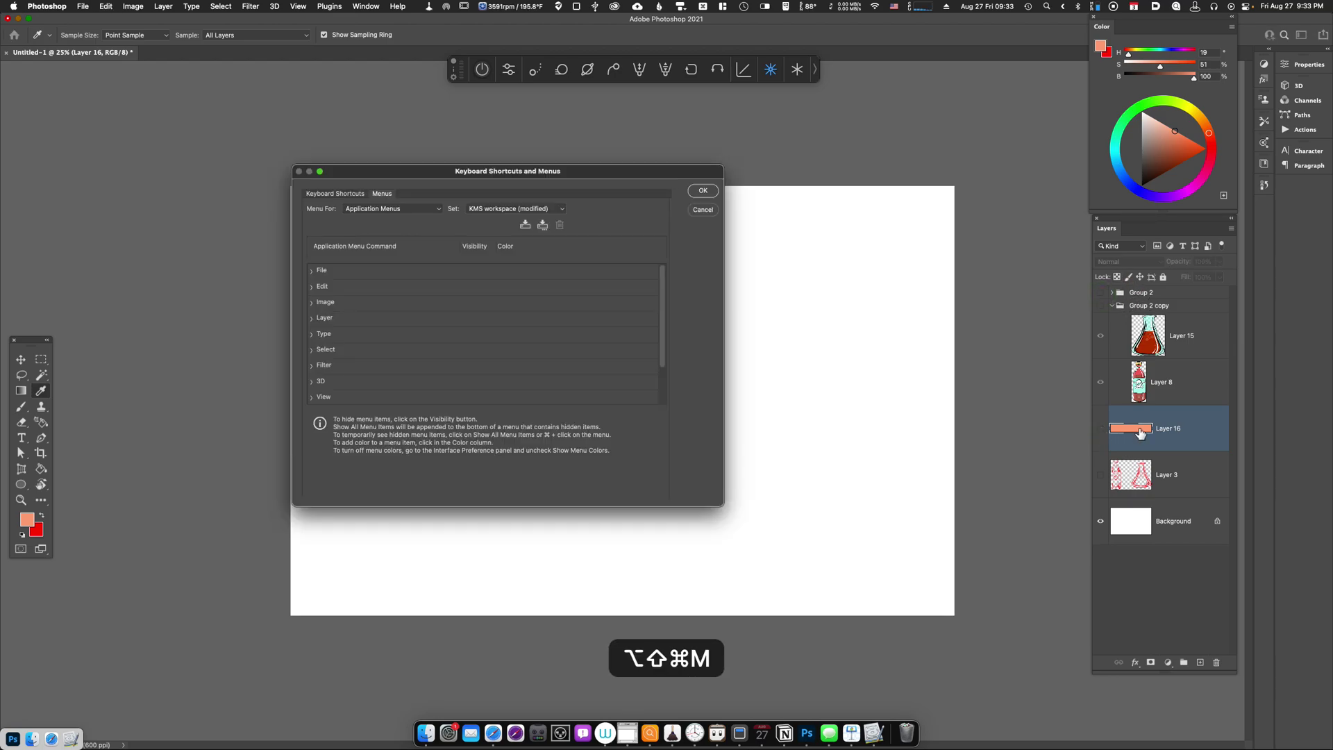
{"action": "key", "text": "Escape"}
{"action": "left_click", "coordinate": [1200, 662]}
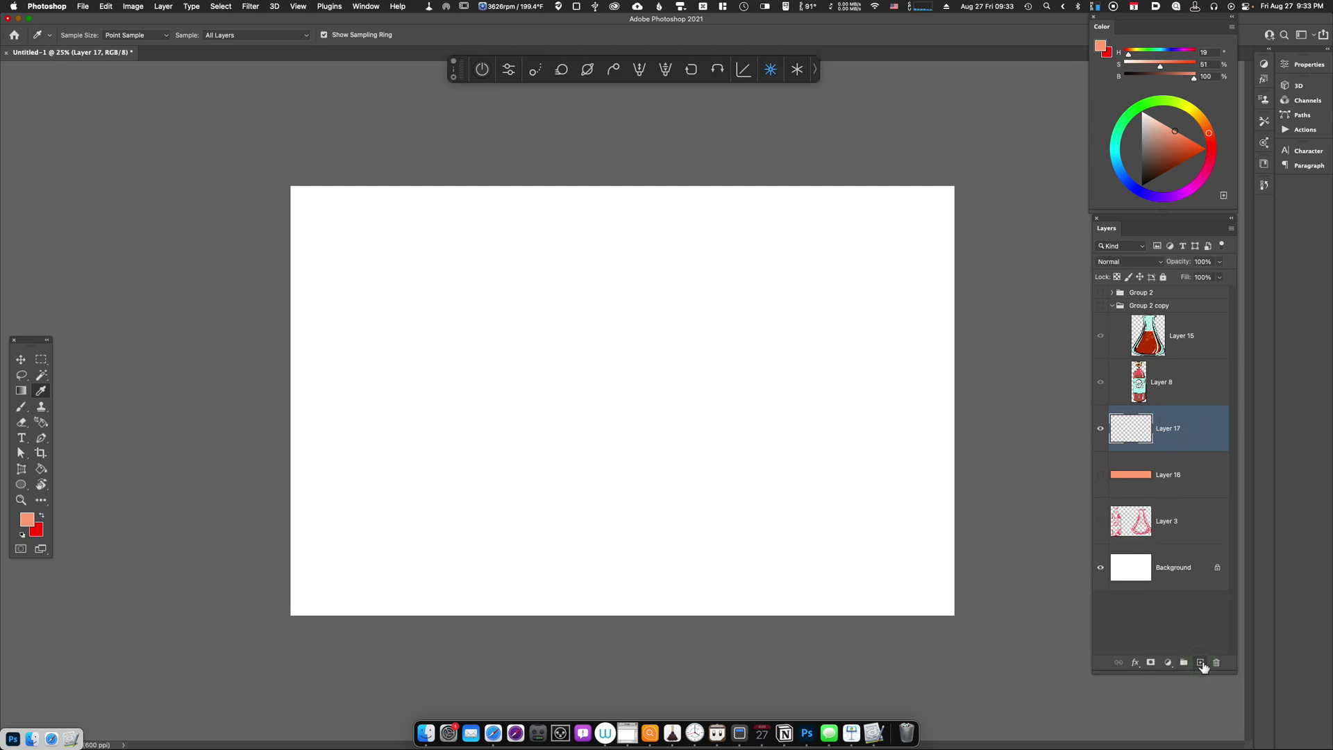
{"action": "key", "text": "super+]"}
{"action": "key", "text": "super+]"}
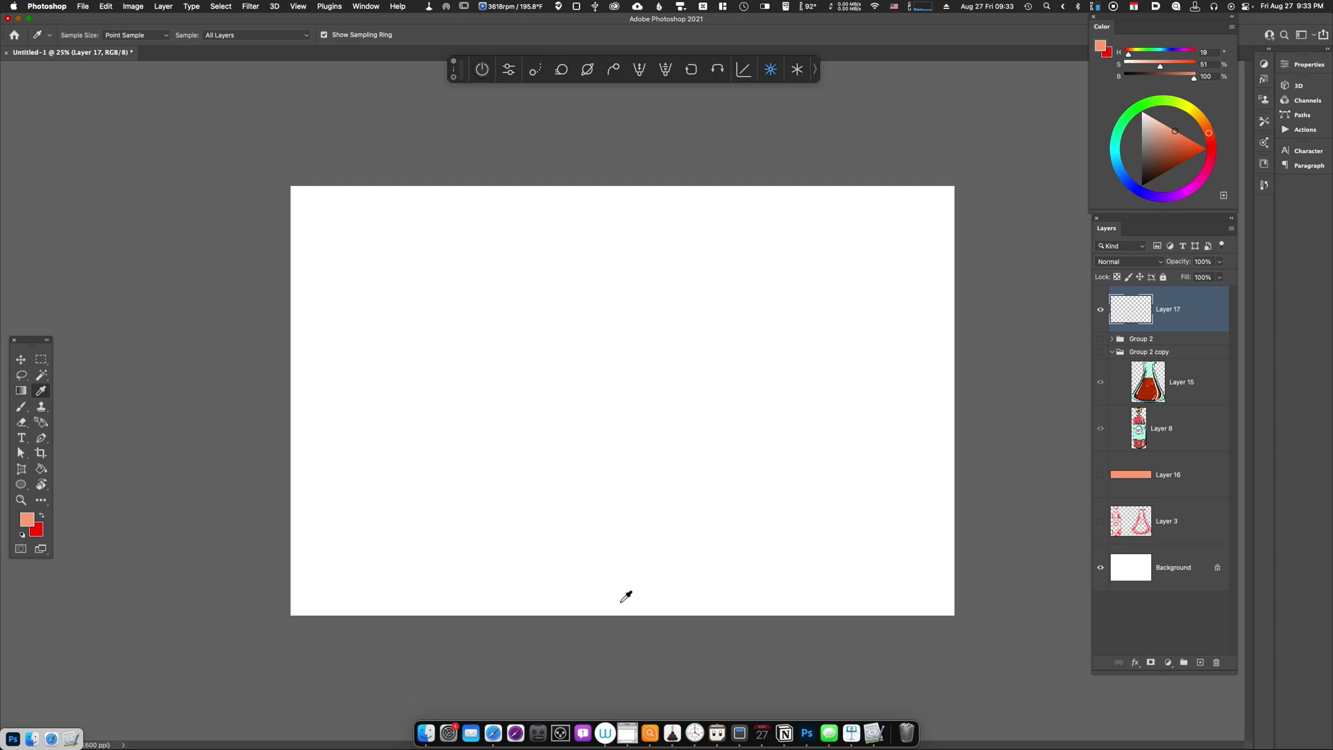
Sketch a tall bottle body in bright red with the Brush, with rounded shoulders, a curved base and an ellipse across the shoulder.
{"action": "key", "text": "b"}
{"action": "left_click", "coordinate": [1214, 158]}
{"action": "left_click", "coordinate": [1206, 149]}
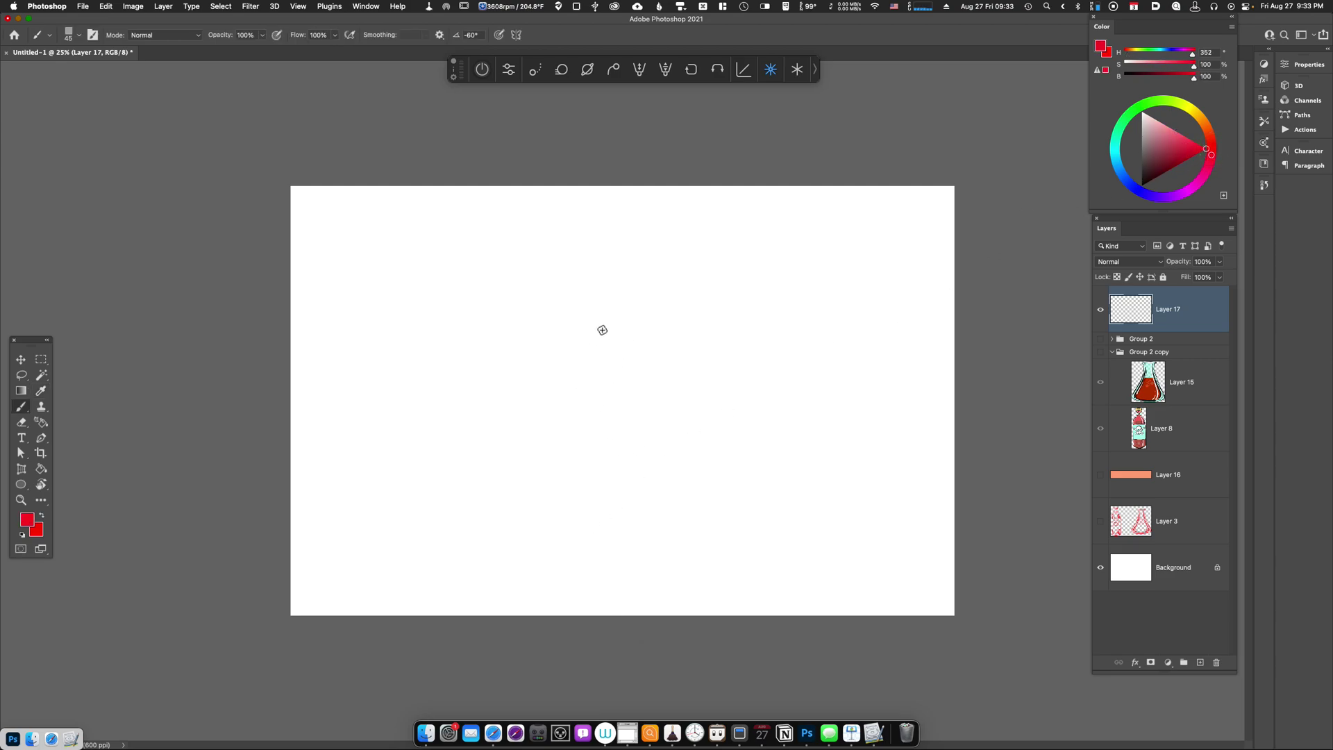
{"action": "left_click_drag", "start_coordinate": [607, 328], "coordinate": [586, 541]}
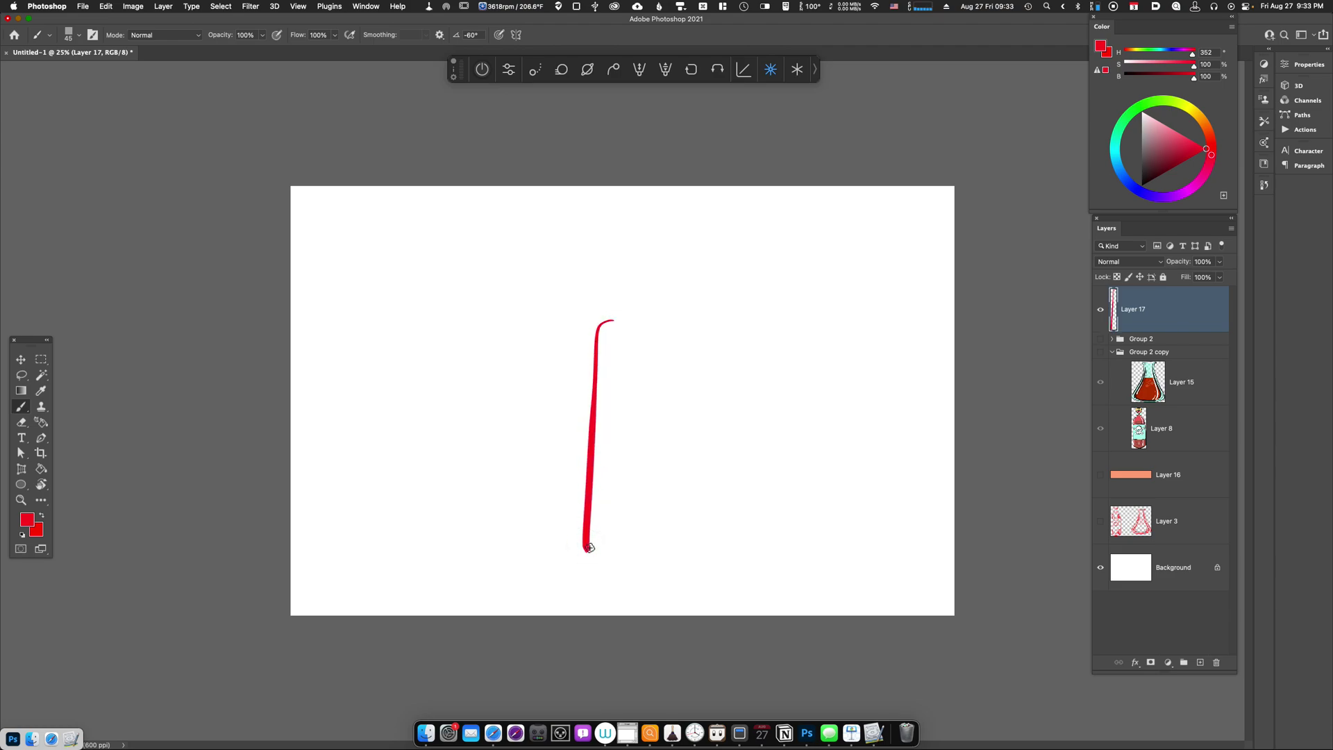
{"action": "key", "text": "super+z"}
{"action": "mouse_move", "coordinate": [610, 306]}
{"action": "left_mouse_down"}
{"action": "mouse_move", "coordinate": [592, 345]}
{"action": "mouse_move", "coordinate": [589, 538]}
{"action": "mouse_move", "coordinate": [697, 538]}
{"action": "left_mouse_up"}
{"action": "key", "text": "super+z"}
{"action": "left_click_drag", "start_coordinate": [677, 300], "coordinate": [694, 536]}
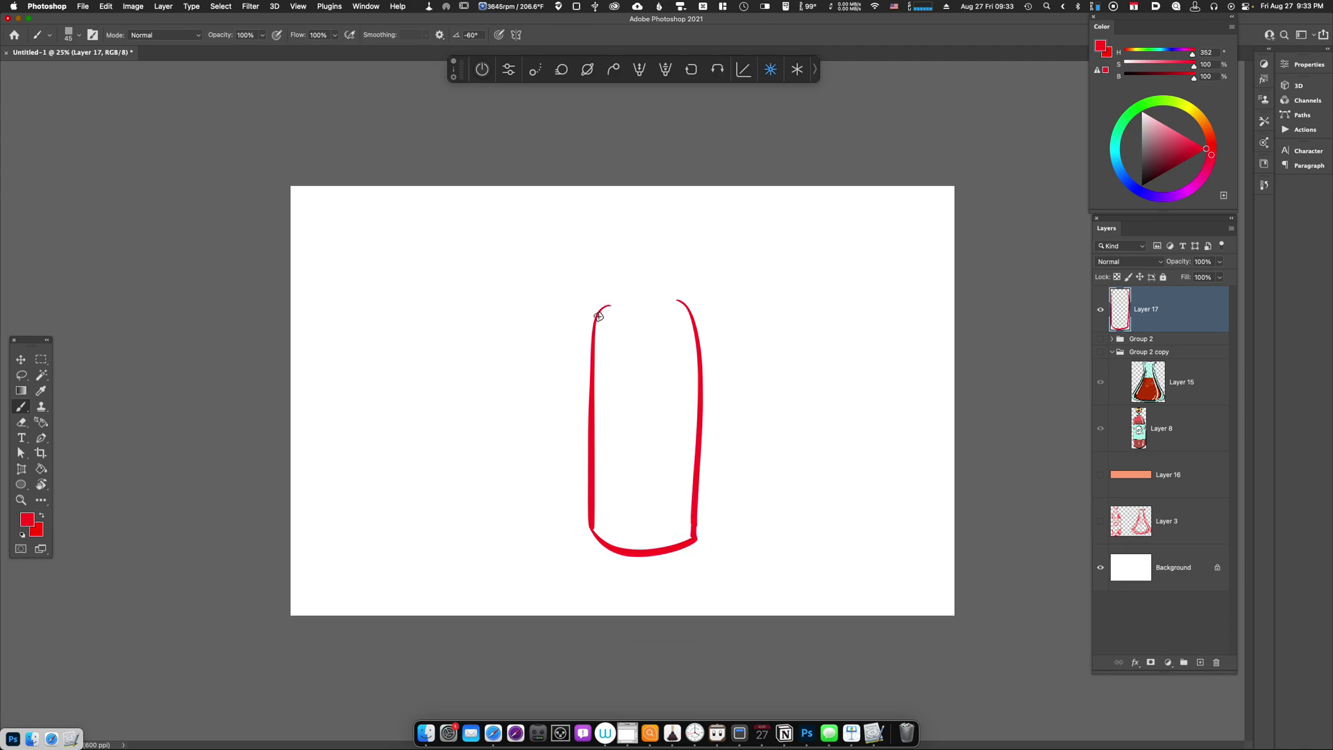
{"action": "key", "text": "super+z"}
{"action": "left_click_drag", "start_coordinate": [614, 303], "coordinate": [689, 305]}
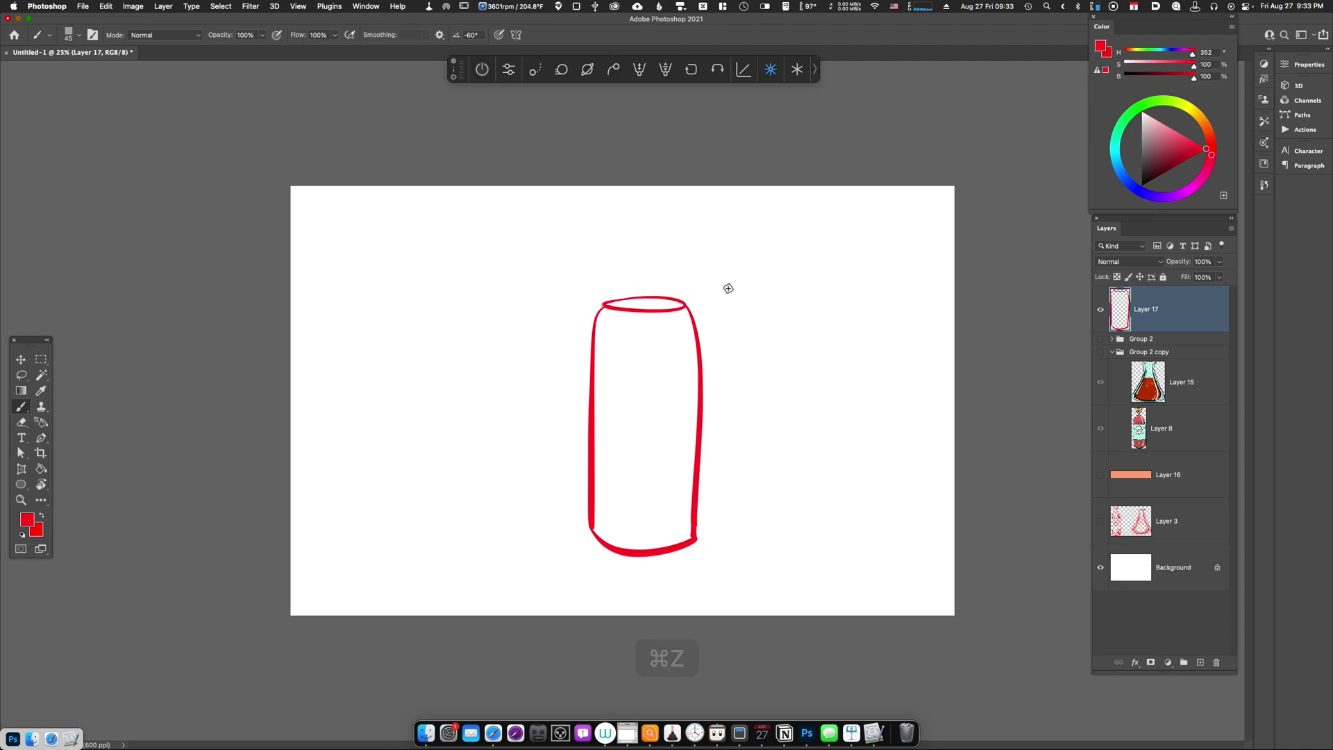
Sketch a narrow cylindrical neck above the shoulder ellipse and two curved label edges across the bottle body.
{"action": "mouse_move", "coordinate": [633, 219]}
{"action": "left_mouse_down"}
{"action": "mouse_move", "coordinate": [640, 213]}
{"action": "mouse_move", "coordinate": [626, 263]}
{"action": "mouse_move", "coordinate": [656, 258]}
{"action": "mouse_move", "coordinate": [662, 303]}
{"action": "mouse_move", "coordinate": [630, 304]}
{"action": "mouse_move", "coordinate": [665, 303]}
{"action": "mouse_move", "coordinate": [635, 304]}
{"action": "mouse_move", "coordinate": [672, 280]}
{"action": "mouse_move", "coordinate": [661, 221]}
{"action": "mouse_move", "coordinate": [664, 300]}
{"action": "left_mouse_up"}
{"action": "key", "text": "super+z"}
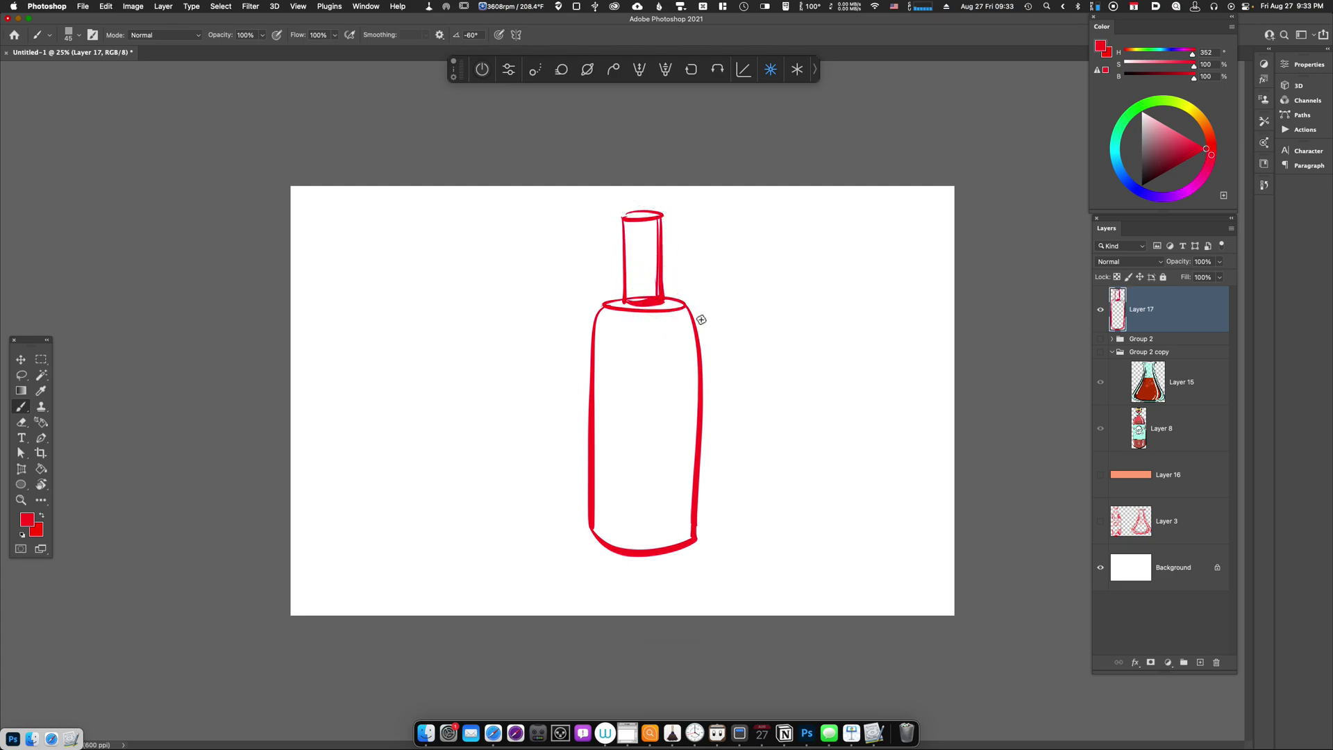
{"action": "left_click_drag", "start_coordinate": [594, 360], "coordinate": [702, 355]}
{"action": "key", "text": "super+z"}
{"action": "left_click_drag", "start_coordinate": [595, 361], "coordinate": [701, 356]}
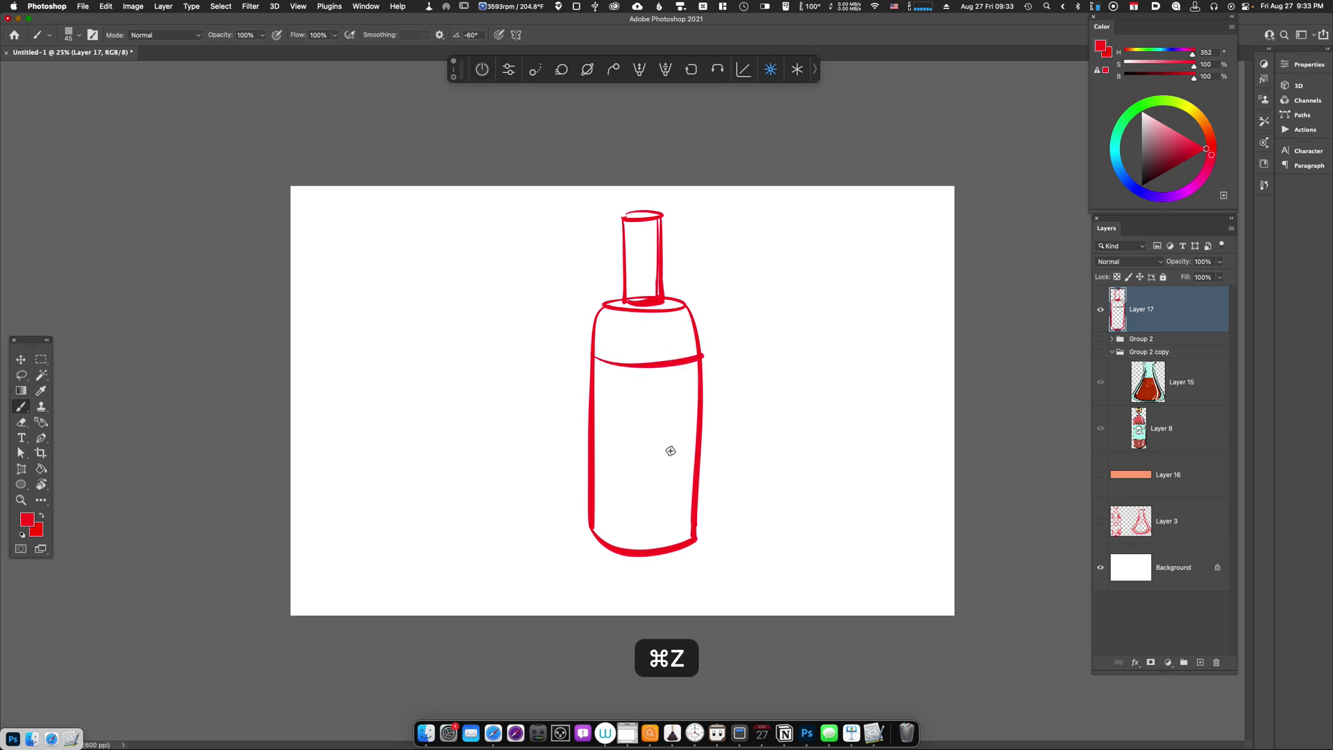
{"action": "left_click_drag", "start_coordinate": [607, 484], "coordinate": [686, 475]}
{"action": "key", "text": "super+z"}
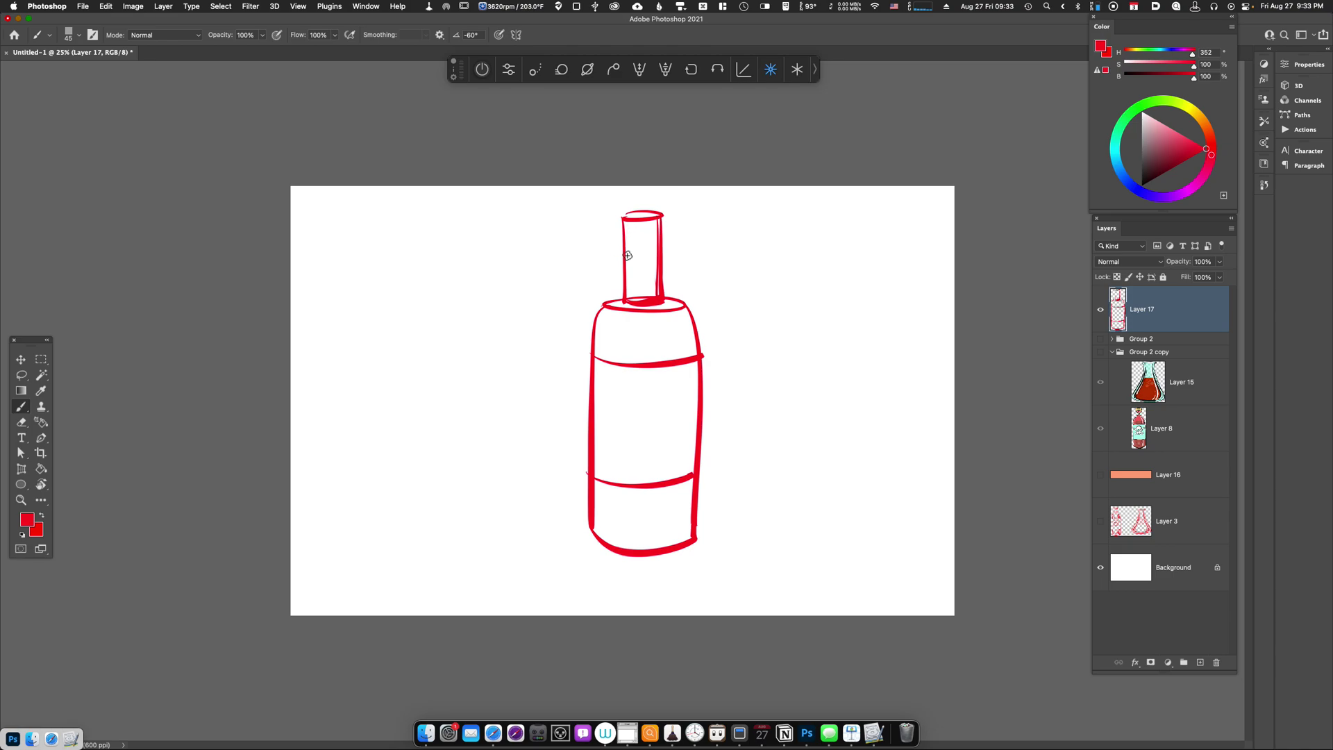
Sketch curved bands and a ridged cap on the neck, and a dashed back edge for the bottle's base.
{"action": "mouse_move", "coordinate": [624, 248]}
{"action": "left_mouse_down"}
{"action": "mouse_move", "coordinate": [662, 246]}
{"action": "mouse_move", "coordinate": [658, 270]}
{"action": "left_mouse_up"}
{"action": "left_click_drag", "start_coordinate": [624, 236], "coordinate": [652, 235]}
{"action": "left_click_drag", "start_coordinate": [656, 220], "coordinate": [656, 234]}
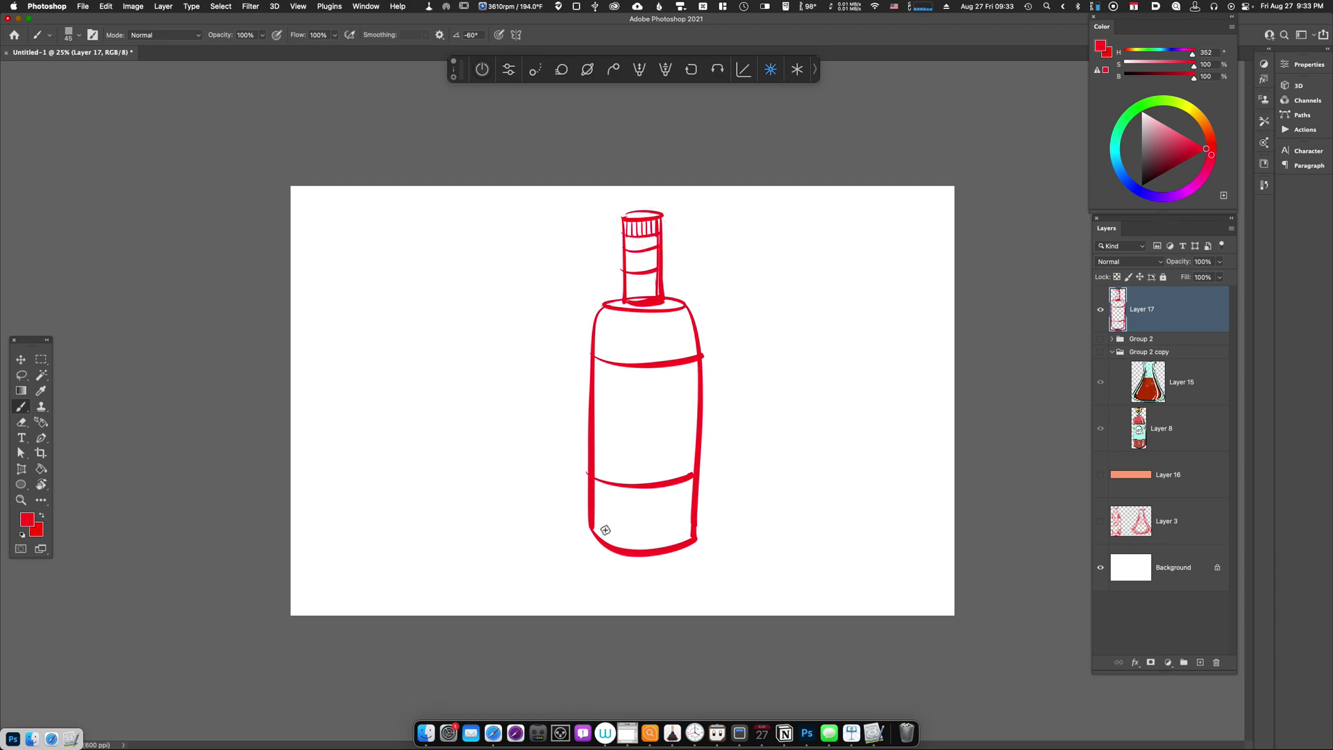
{"action": "left_click_drag", "start_coordinate": [598, 530], "coordinate": [694, 533]}
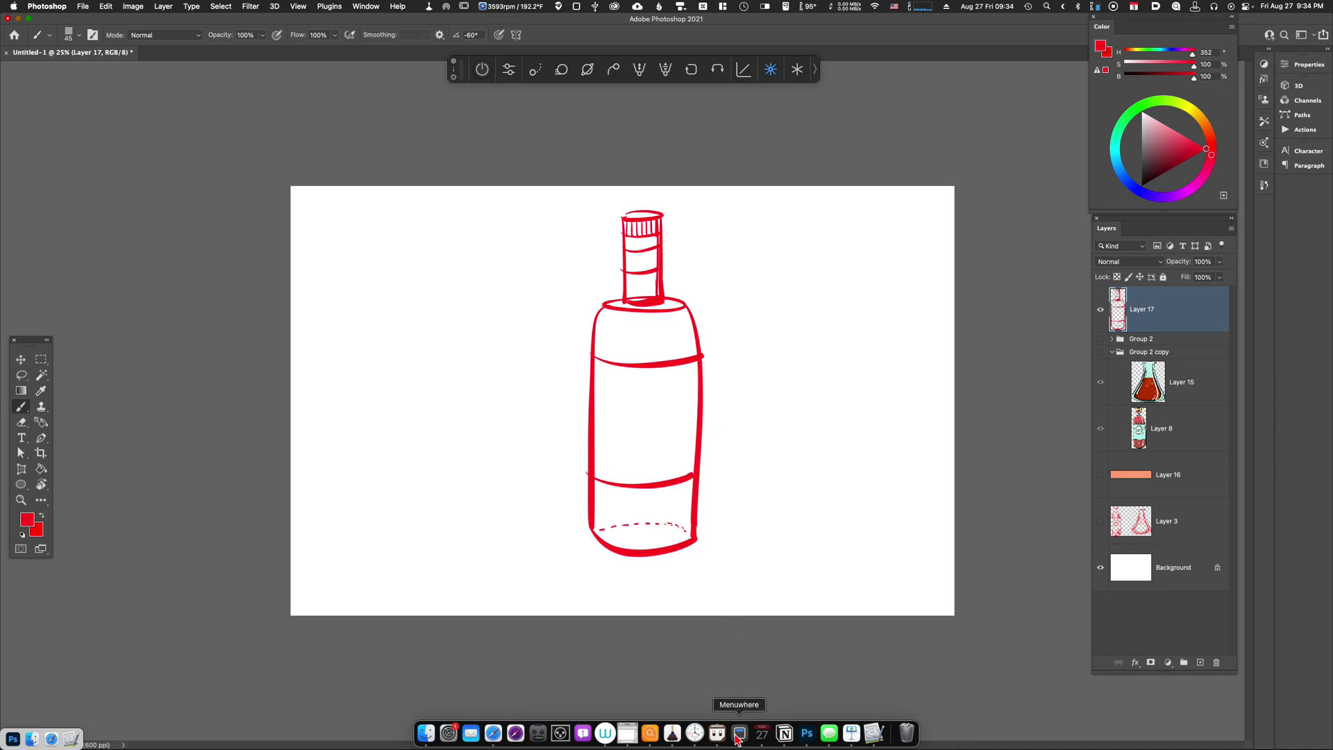
Fade the red sketch layer to 40% opacity and add a new empty layer above it.
{"action": "key", "text": "v"}
{"action": "key", "text": "4"}
{"action": "key", "text": "alt+shift+super+n"}
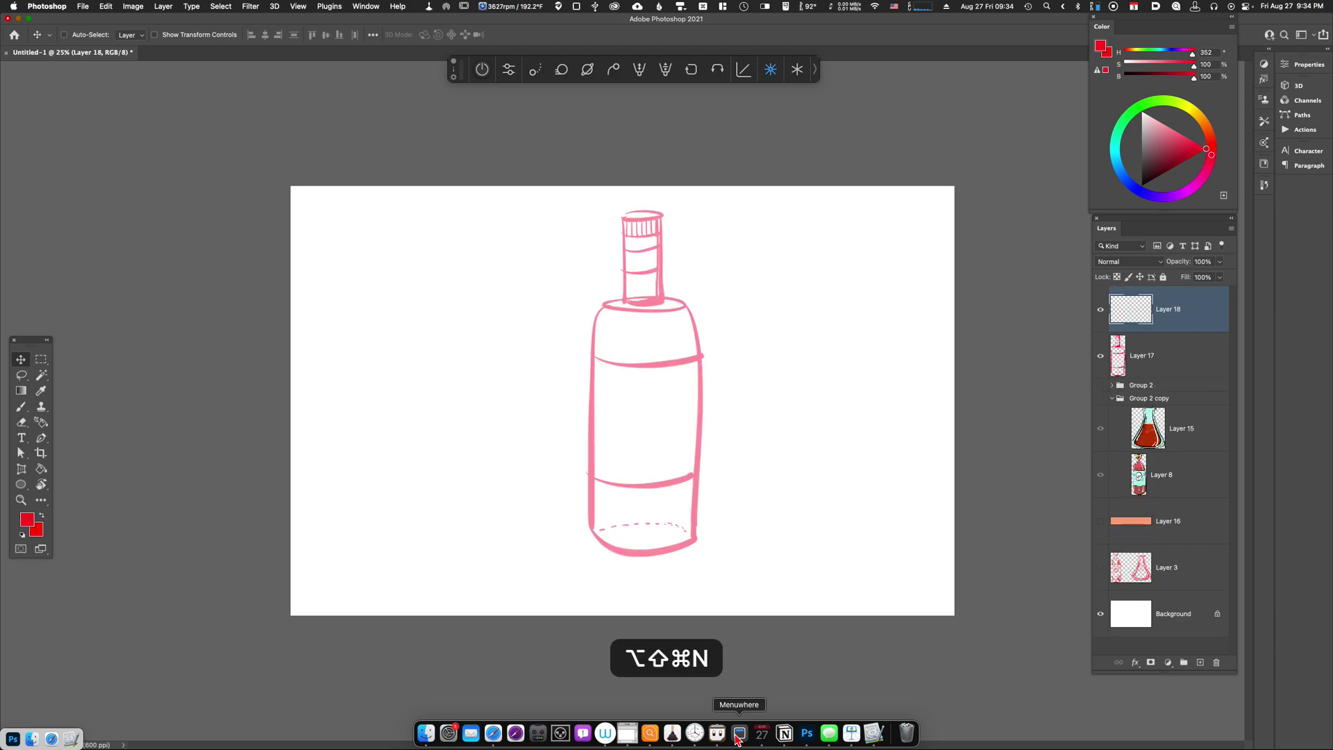
Ink the bottle's neck in black over the sketch, including the ridged cap, the curved bands and a small circle on the neck label.
{"action": "left_click_drag", "start_coordinate": [1164, 161], "coordinate": [1138, 189]}
{"action": "key", "text": "b"}
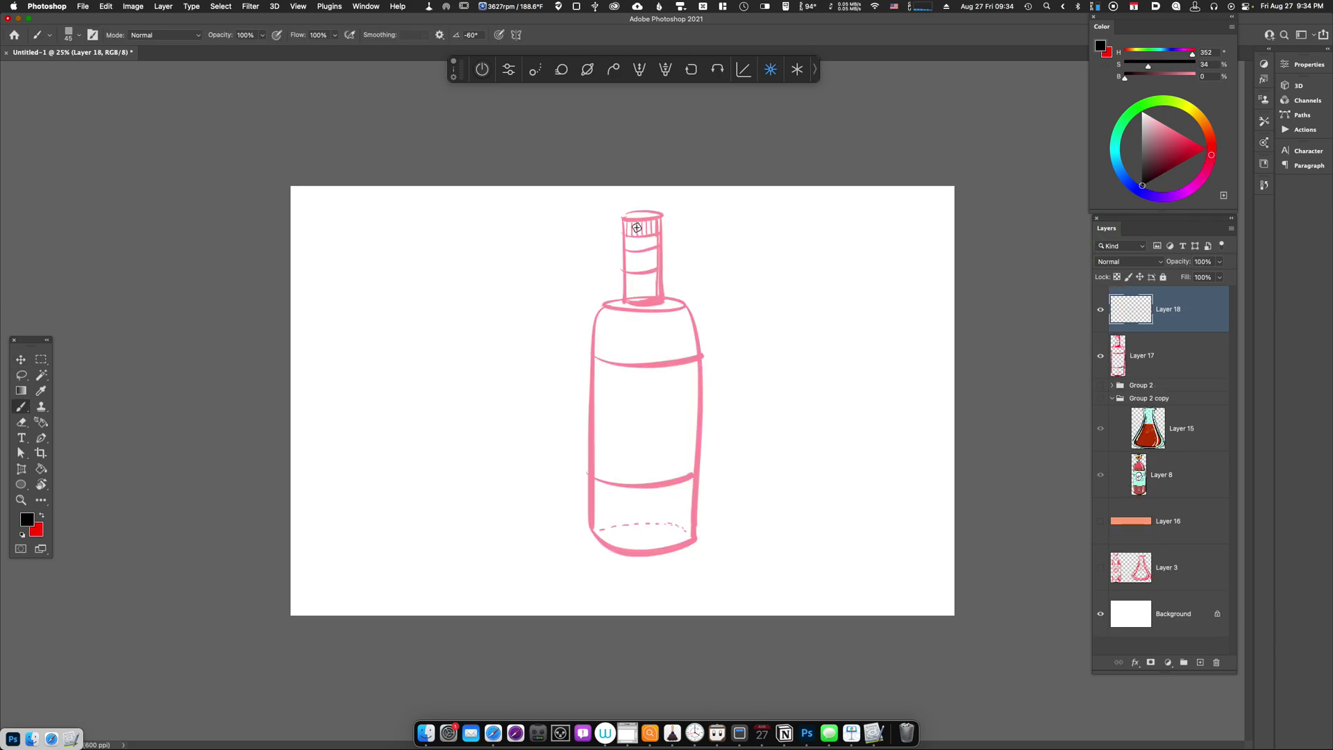
{"action": "left_click_drag", "start_coordinate": [622, 215], "coordinate": [623, 300]}
{"action": "mouse_move", "coordinate": [625, 214]}
{"action": "left_mouse_down"}
{"action": "mouse_move", "coordinate": [663, 214]}
{"action": "mouse_move", "coordinate": [661, 303]}
{"action": "left_mouse_up"}
{"action": "key", "text": "super+z"}
{"action": "key", "text": "super+z"}
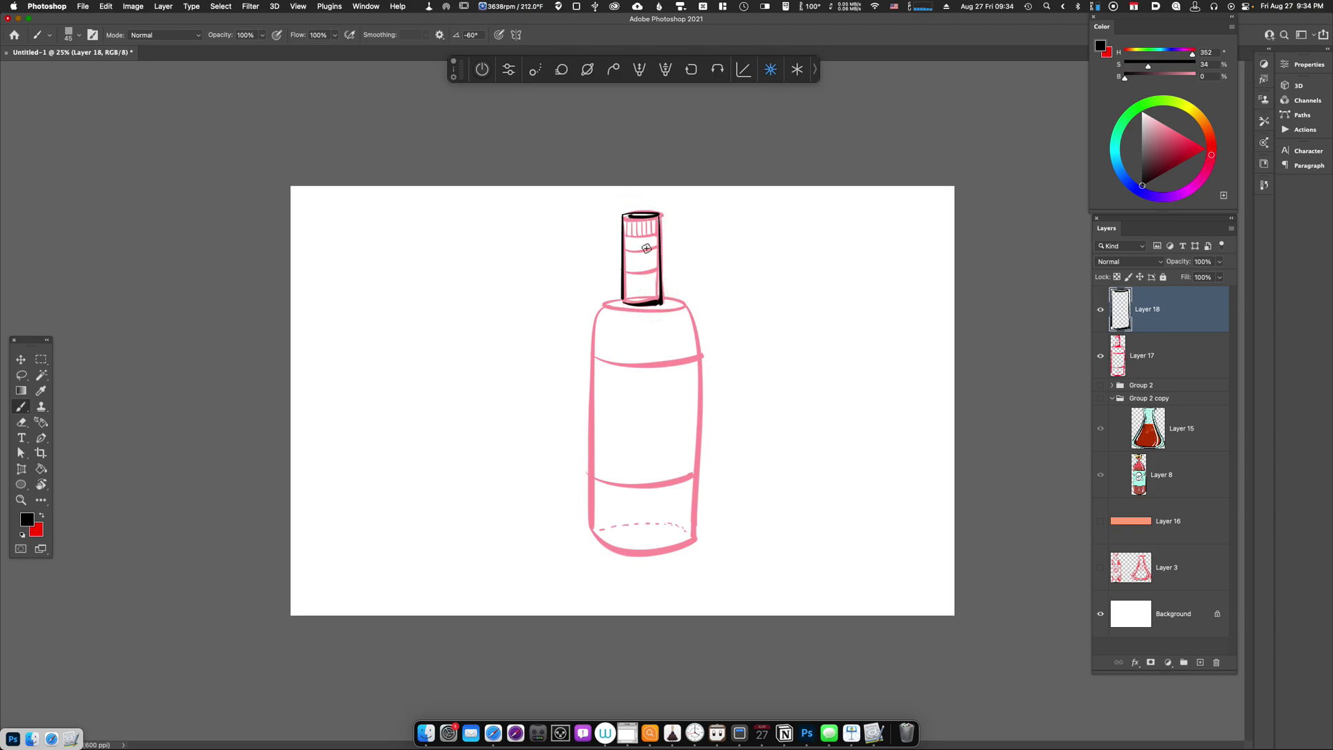
{"action": "left_click_drag", "start_coordinate": [626, 233], "coordinate": [650, 231]}
{"action": "mouse_move", "coordinate": [654, 217]}
{"action": "left_mouse_down"}
{"action": "mouse_move", "coordinate": [626, 248]}
{"action": "mouse_move", "coordinate": [657, 248]}
{"action": "mouse_move", "coordinate": [650, 272]}
{"action": "mouse_move", "coordinate": [627, 277]}
{"action": "mouse_move", "coordinate": [657, 271]}
{"action": "mouse_move", "coordinate": [637, 258]}
{"action": "left_mouse_up"}
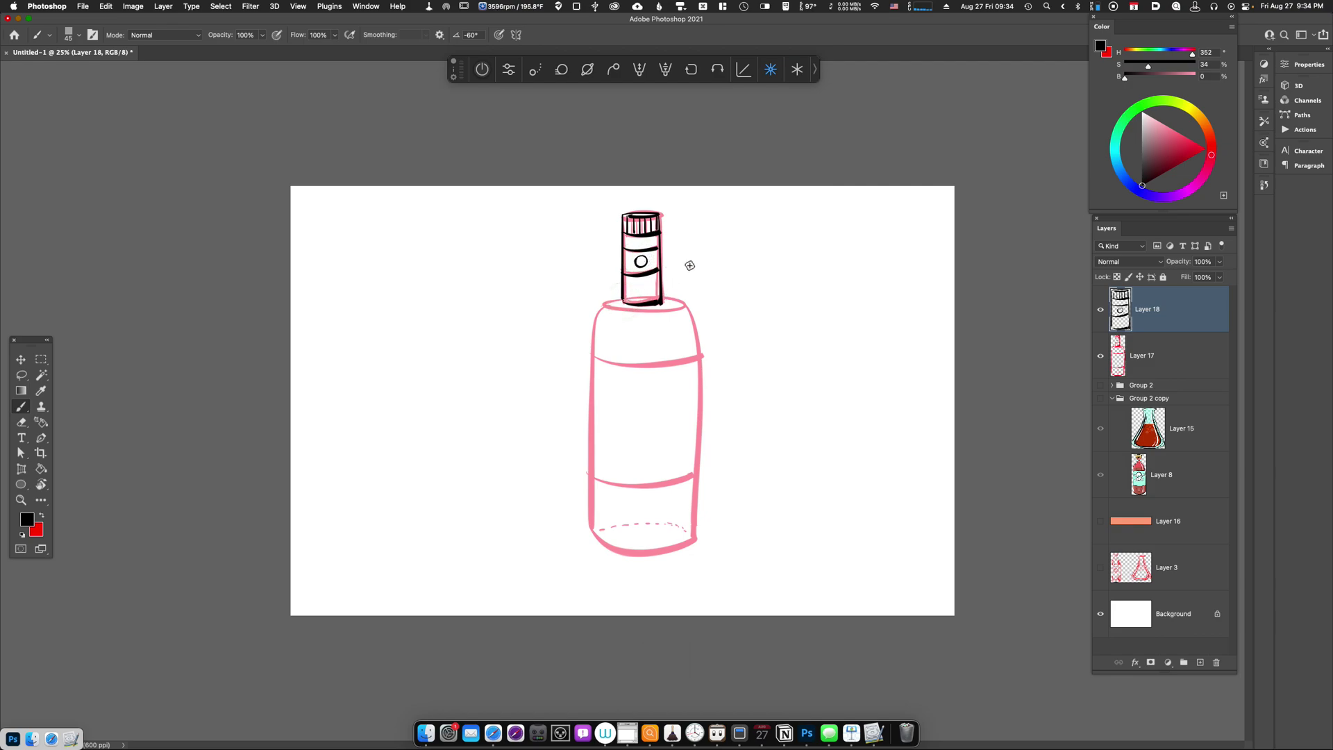
Ink the bottle body's rounded shoulders, both sides and curved base in thick black lines.
{"action": "mouse_move", "coordinate": [620, 300]}
{"action": "left_mouse_down"}
{"action": "mouse_move", "coordinate": [595, 362]}
{"action": "mouse_move", "coordinate": [587, 552]}
{"action": "left_mouse_up"}
{"action": "mouse_move", "coordinate": [662, 298]}
{"action": "left_mouse_down"}
{"action": "mouse_move", "coordinate": [694, 323]}
{"action": "mouse_move", "coordinate": [700, 556]}
{"action": "left_mouse_up"}
{"action": "key", "text": "super+z"}
{"action": "mouse_move", "coordinate": [659, 297]}
{"action": "left_mouse_down"}
{"action": "mouse_move", "coordinate": [703, 373]}
{"action": "mouse_move", "coordinate": [699, 564]}
{"action": "left_mouse_up"}
{"action": "left_click_drag", "start_coordinate": [586, 528], "coordinate": [702, 541]}
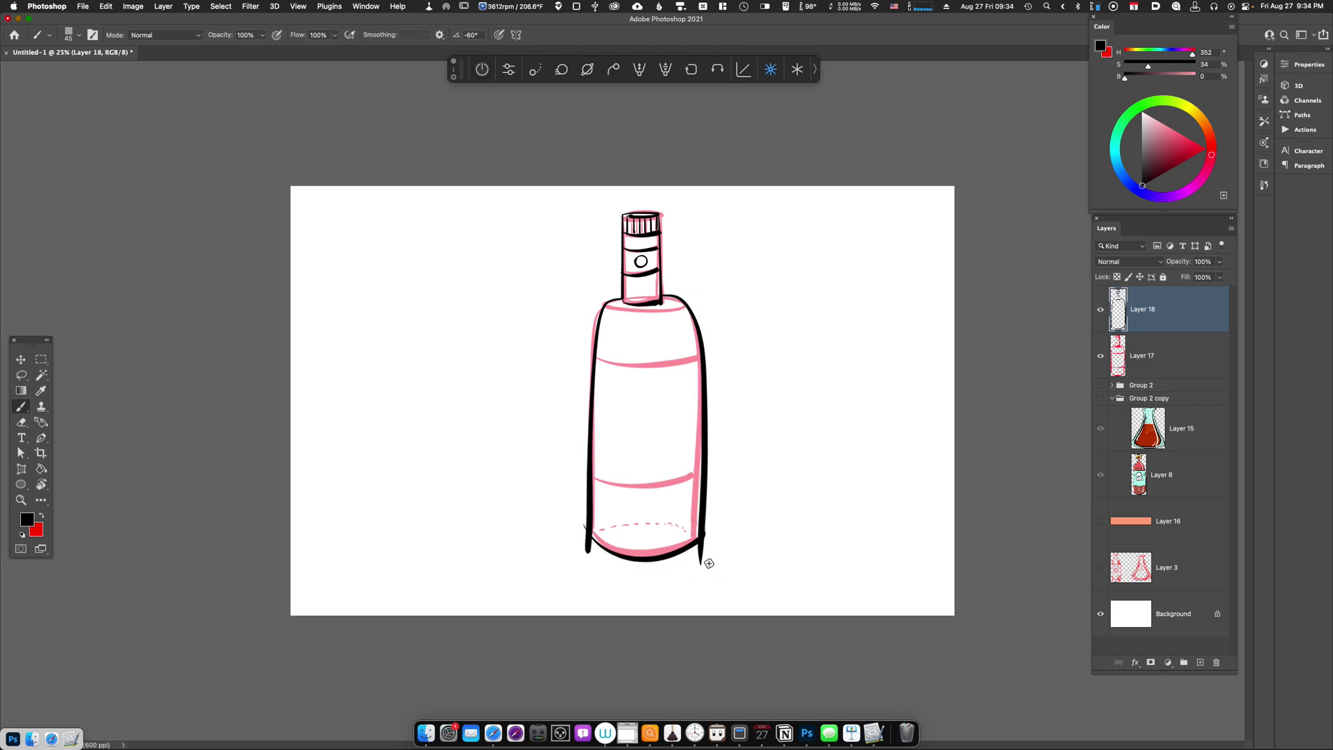
Lasso and cut away the line ends that overshoot the bottle's two bottom corners.
{"action": "key", "text": "l"}
{"action": "left_click_drag", "start_coordinate": [588, 526], "coordinate": [578, 539]}
{"action": "key", "text": "super+x"}
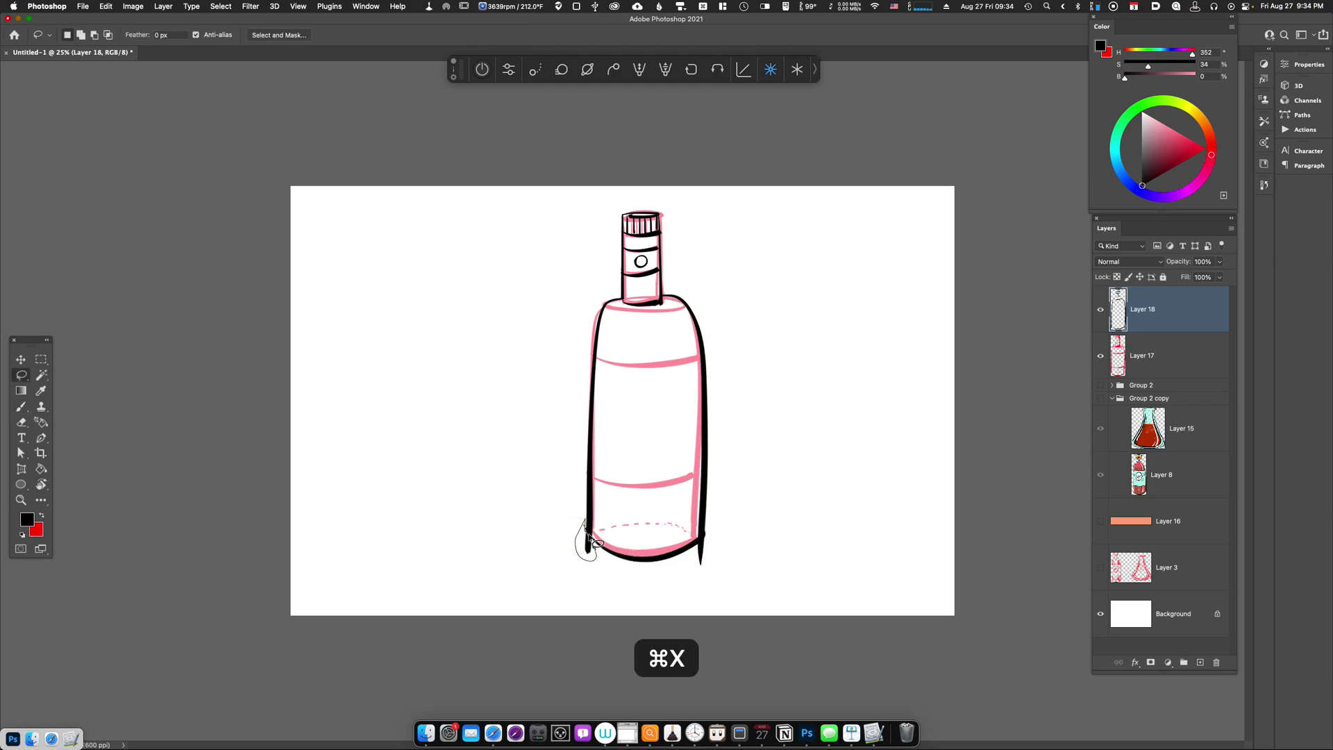
{"action": "key", "text": "super+x"}
{"action": "mouse_move", "coordinate": [696, 543]}
{"action": "left_mouse_down"}
{"action": "mouse_move", "coordinate": [703, 580]}
{"action": "mouse_move", "coordinate": [711, 310]}
{"action": "mouse_move", "coordinate": [717, 342]}
{"action": "left_mouse_up"}
{"action": "key", "text": "super+x"}
Rotate the canvas view, ink the two curved label edges across the bottle body in black, and restore the upright view.
{"action": "key", "text": "r"}
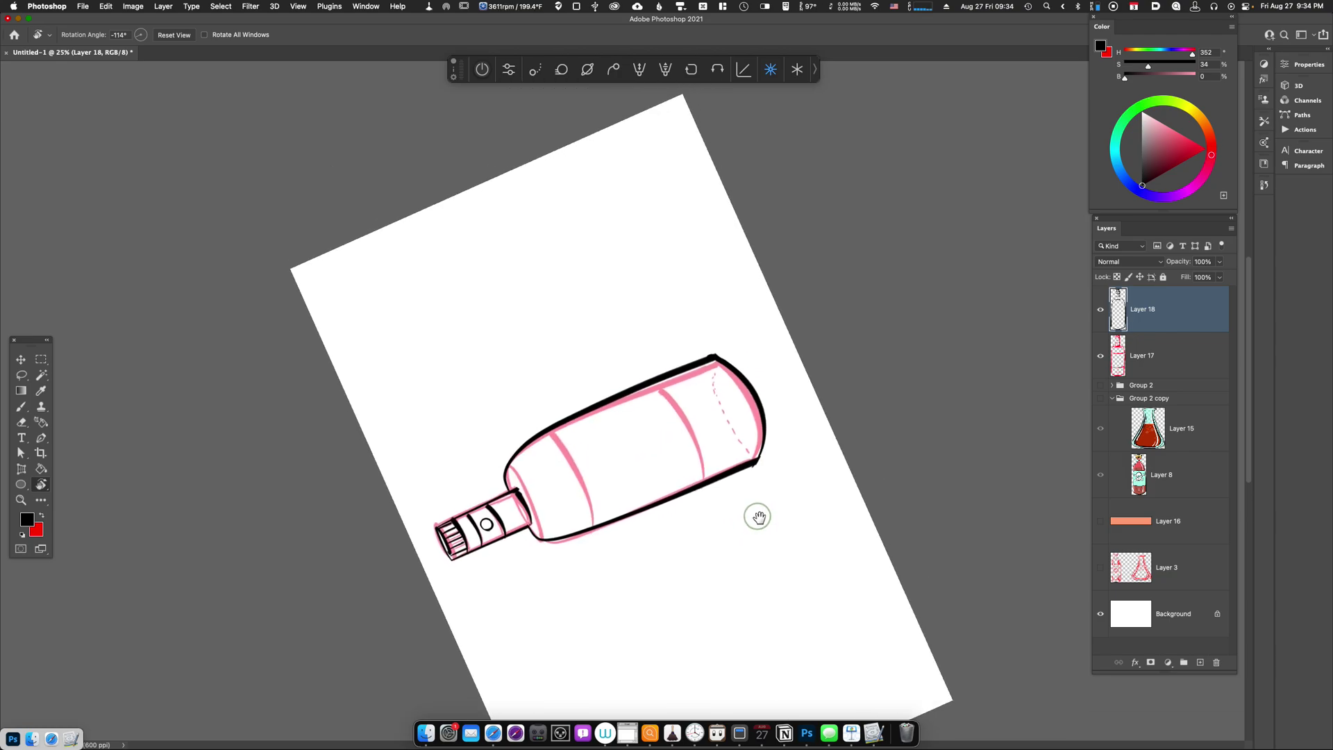
{"action": "left_click_drag", "start_coordinate": [533, 413], "coordinate": [604, 556]}
{"action": "mouse_move", "coordinate": [632, 356]}
{"action": "left_mouse_down"}
{"action": "mouse_move", "coordinate": [669, 393]}
{"action": "mouse_move", "coordinate": [712, 523]}
{"action": "left_mouse_up"}
{"action": "key", "text": "Escape"}
Lasso and cut away the label-edge line ends that extend beyond both sides of the bottle.
{"action": "key", "text": "l"}
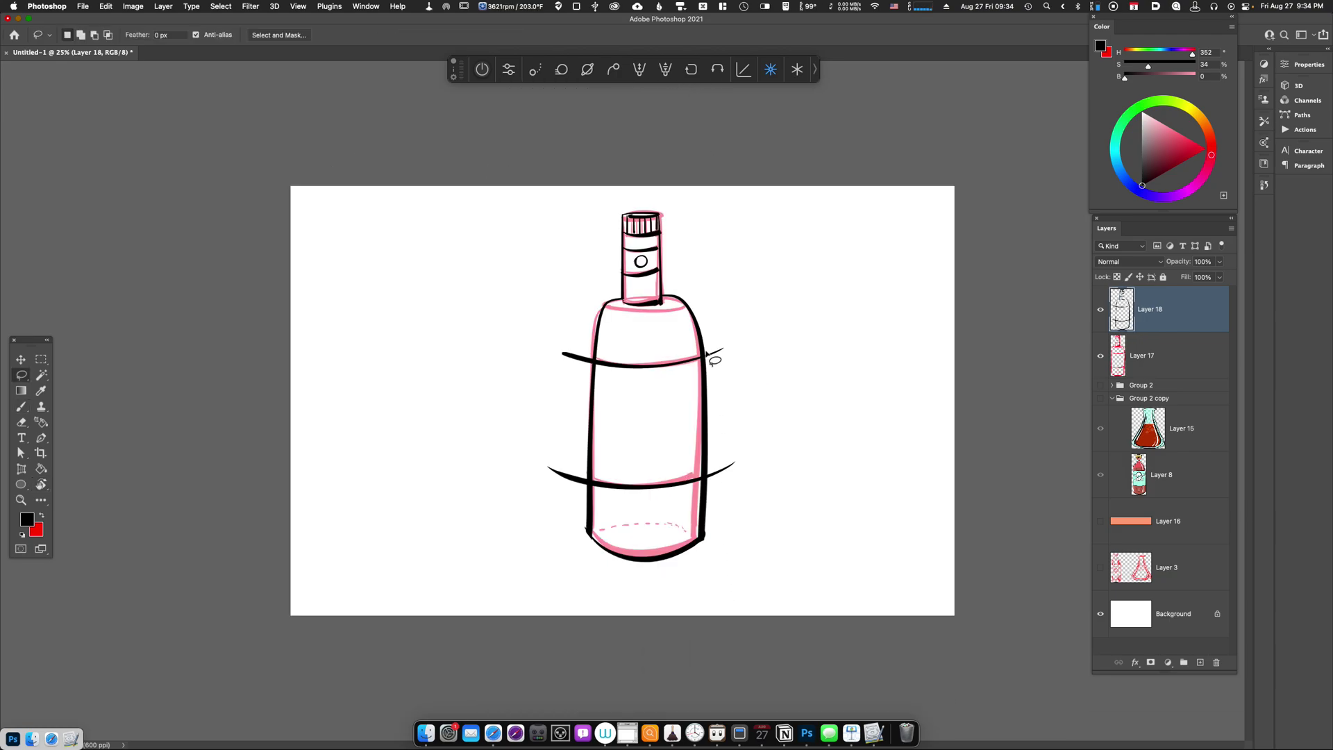
{"action": "left_click_drag", "start_coordinate": [709, 356], "coordinate": [729, 332]}
{"action": "key", "text": "super+x"}
{"action": "mouse_move", "coordinate": [708, 476]}
{"action": "left_mouse_down"}
{"action": "mouse_move", "coordinate": [714, 491]}
{"action": "mouse_move", "coordinate": [753, 455]}
{"action": "left_mouse_up"}
{"action": "key", "text": "super+x"}
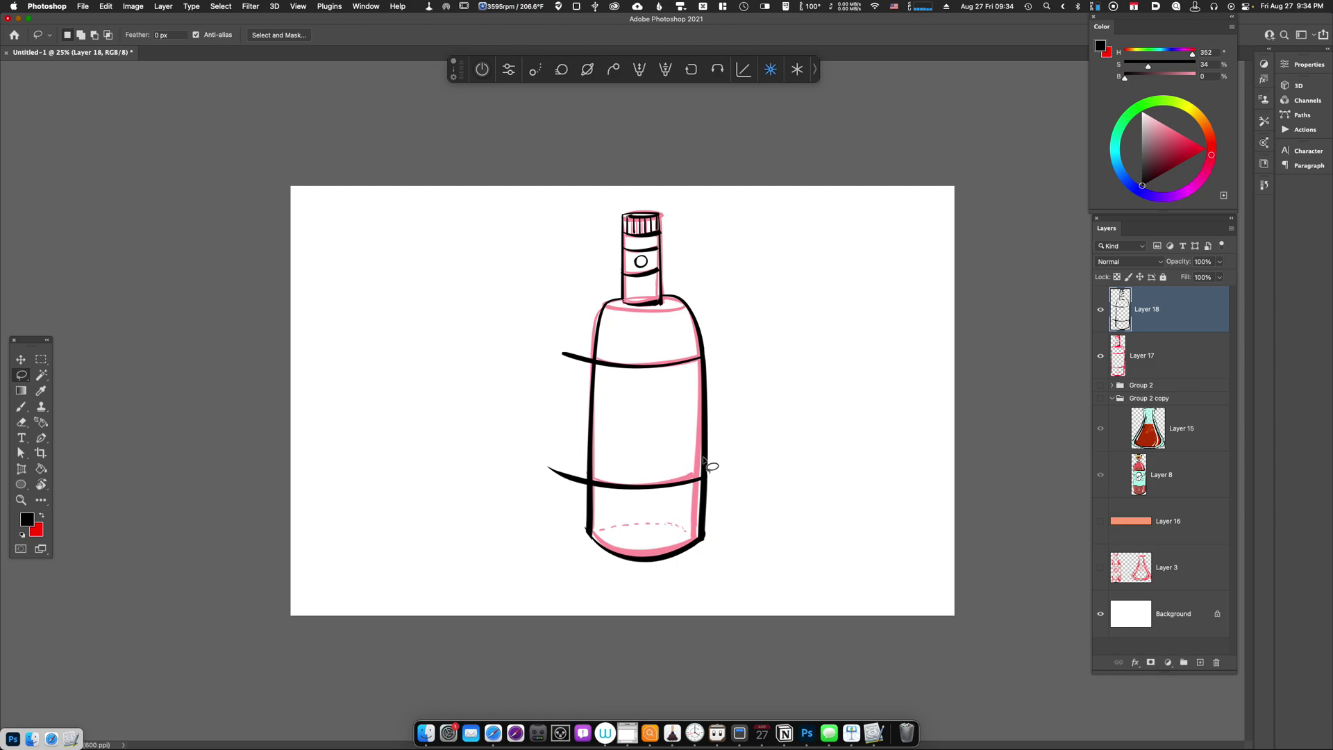
{"action": "mouse_move", "coordinate": [583, 494]}
{"action": "left_mouse_down"}
{"action": "mouse_move", "coordinate": [584, 433]}
{"action": "mouse_move", "coordinate": [586, 496]}
{"action": "left_mouse_up"}
{"action": "key", "text": "super+x"}
{"action": "mouse_move", "coordinate": [592, 369]}
{"action": "left_mouse_down"}
{"action": "mouse_move", "coordinate": [564, 327]}
{"action": "mouse_move", "coordinate": [605, 337]}
{"action": "left_mouse_up"}
{"action": "key", "text": "super+x"}
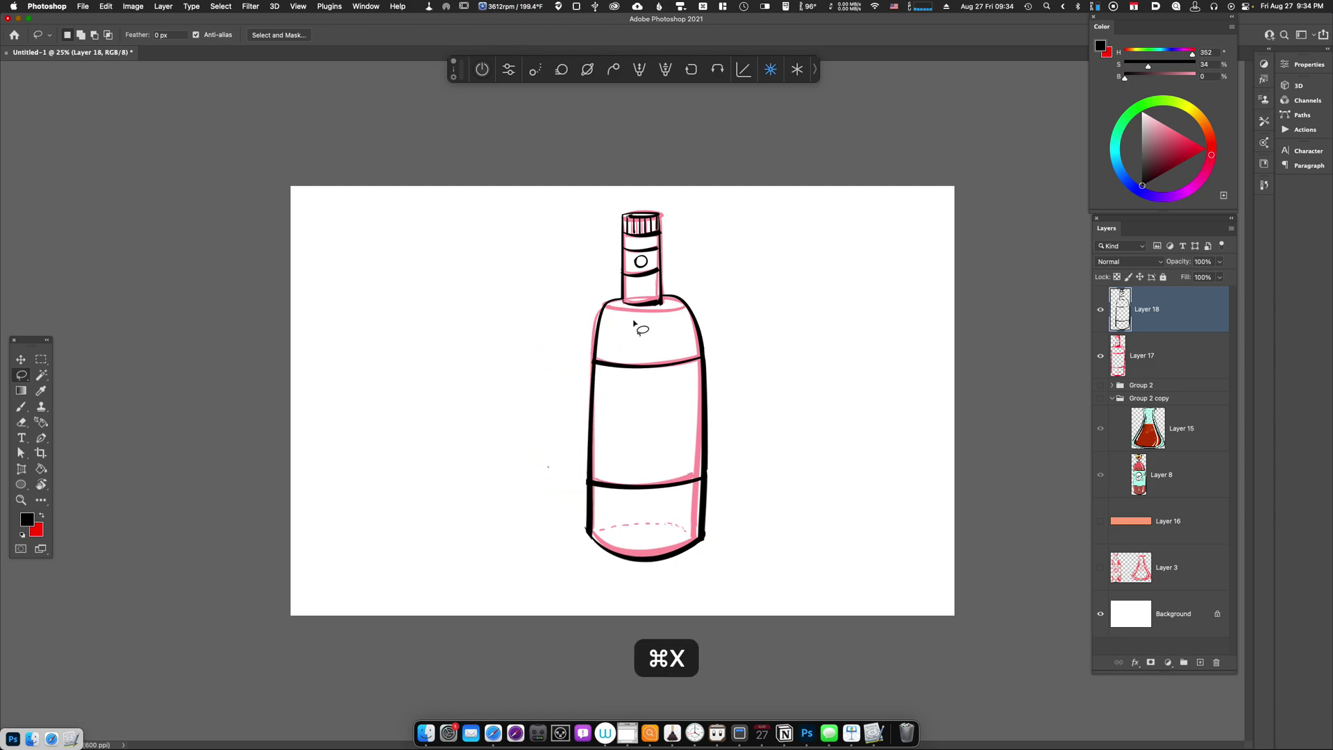
Separate the drawings, moving the red sketch to the left of the canvas and the inked bottle to the right.
{"action": "key", "text": "b"}
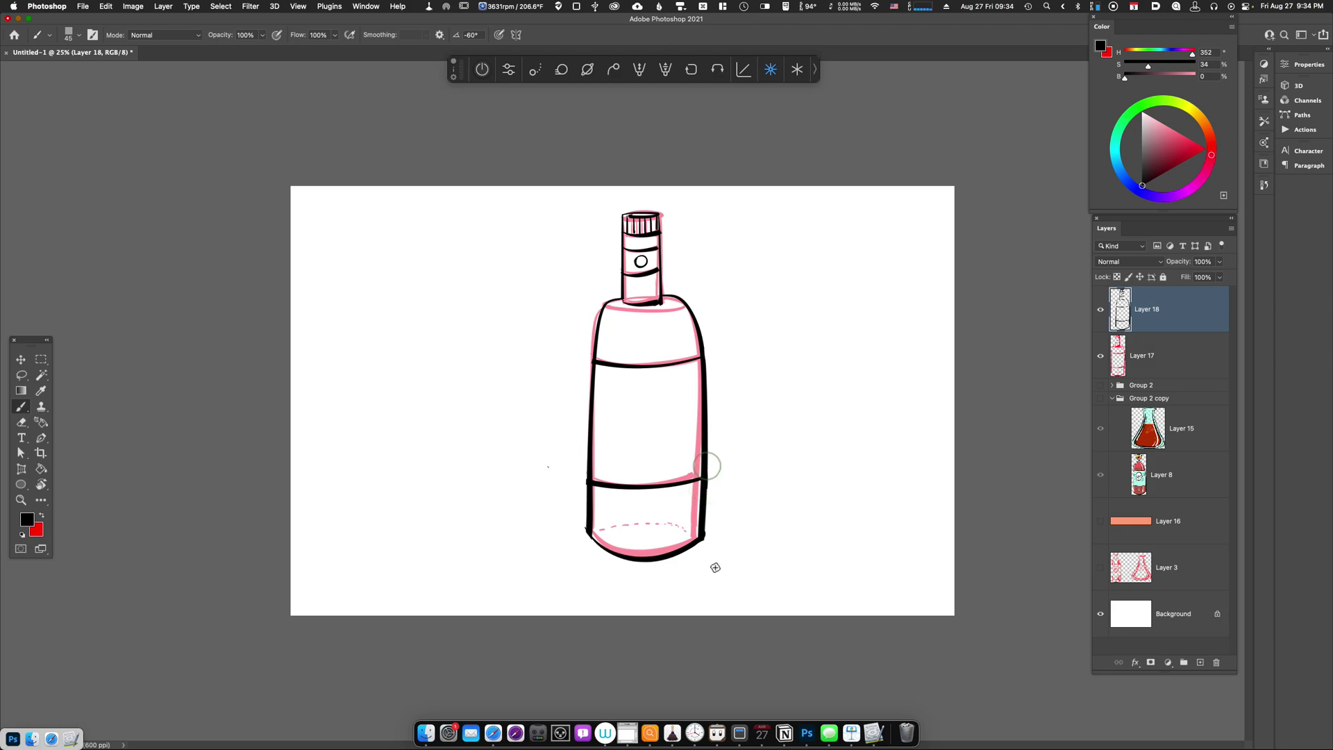
{"action": "key", "text": "v"}
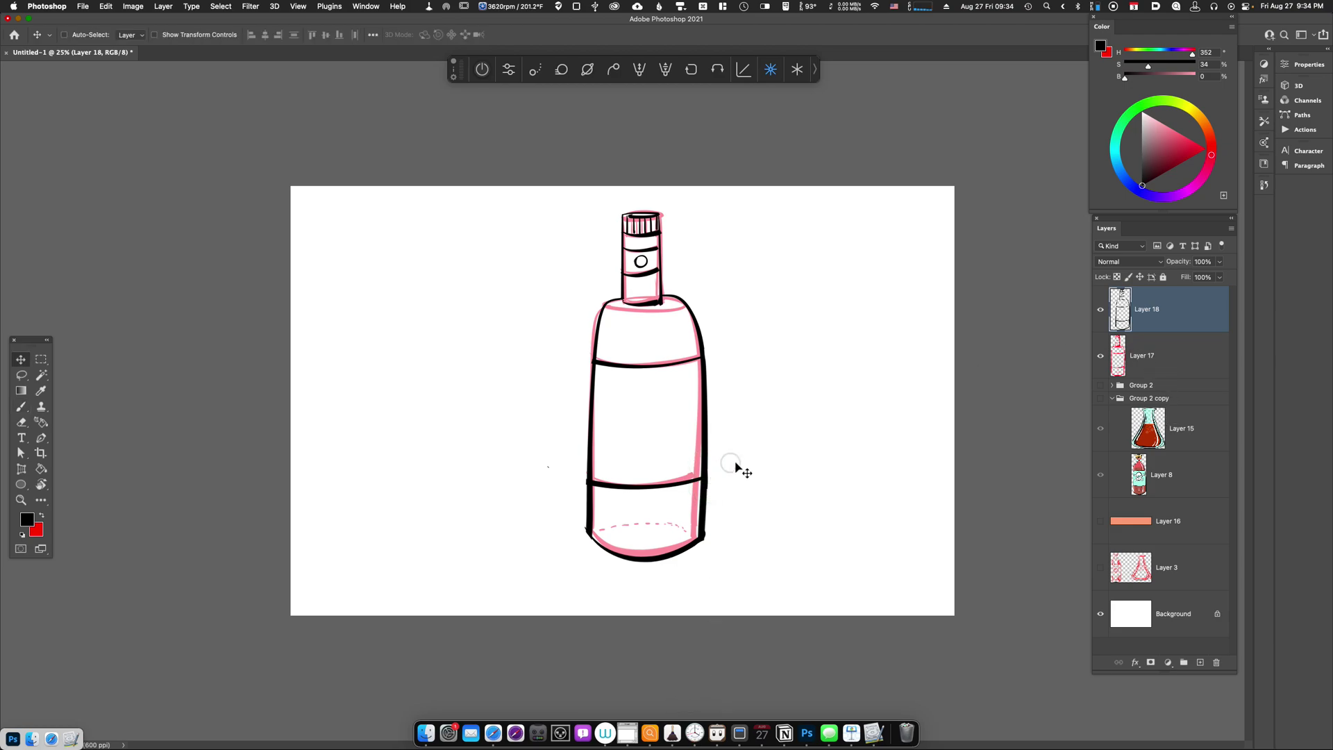
{"action": "left_click_drag", "start_coordinate": [729, 467], "coordinate": [872, 462]}
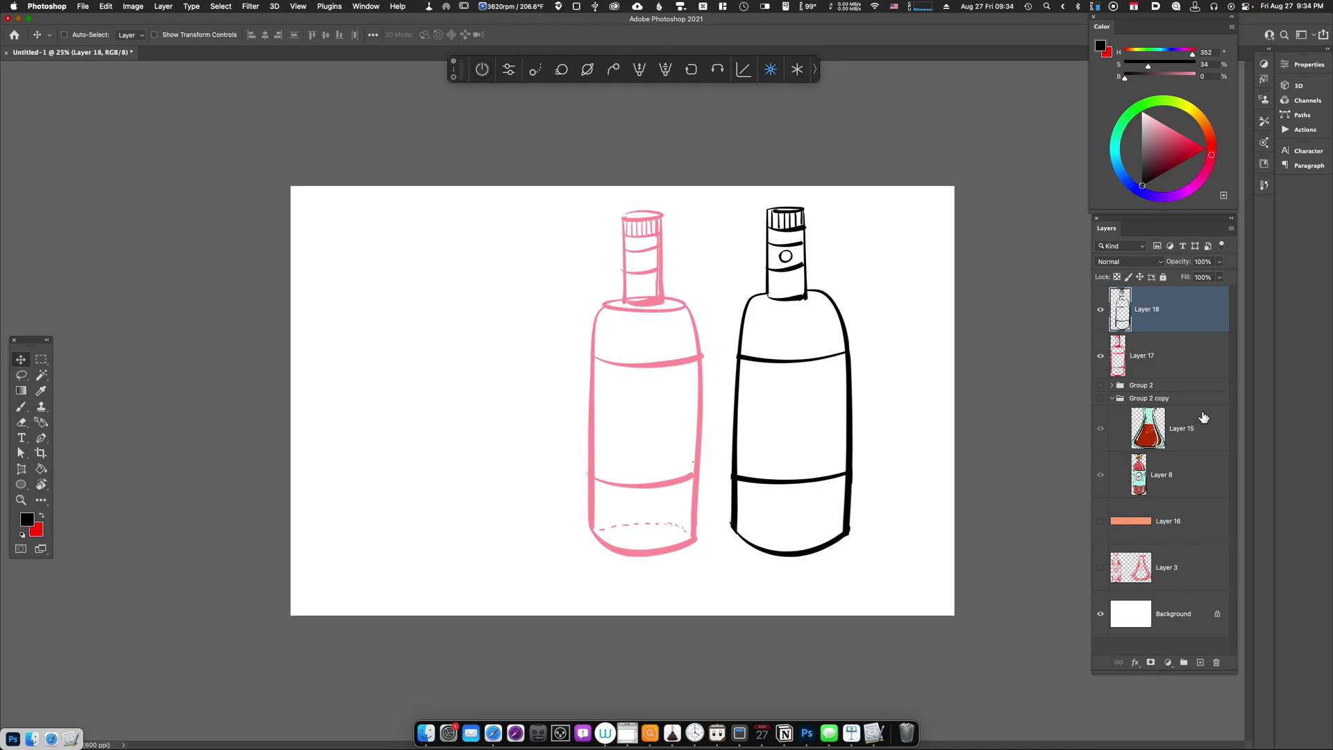
{"action": "left_click", "coordinate": [1173, 370]}
{"action": "left_click", "coordinate": [1185, 326], "text": "shift"}
{"action": "left_click_drag", "start_coordinate": [861, 538], "coordinate": [683, 557]}
{"action": "left_click", "coordinate": [1167, 310]}
{"action": "left_click_drag", "start_coordinate": [692, 488], "coordinate": [810, 483]}
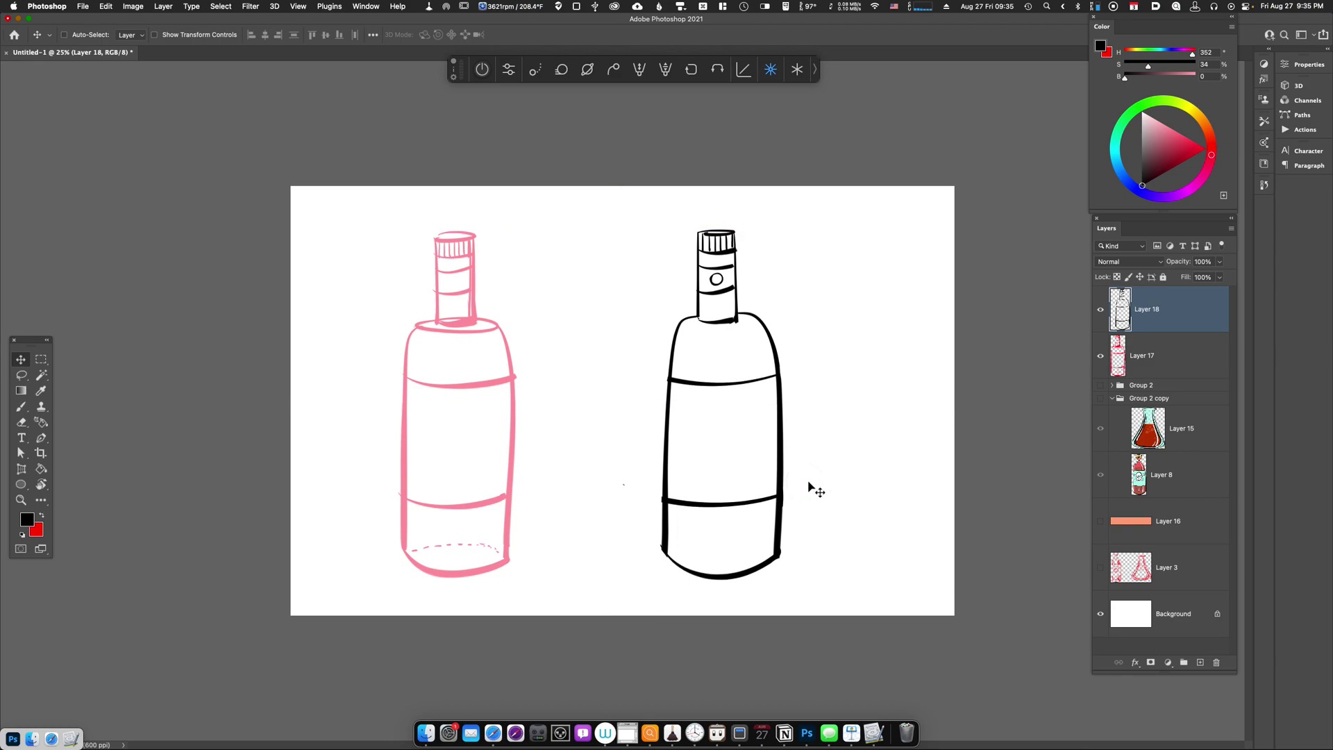
Add a new layer above the inked bottle and draw a thin reflection line down the inside of its right edge.
{"action": "key", "text": "b"}
{"action": "key", "text": "super+alt+shift+n"}
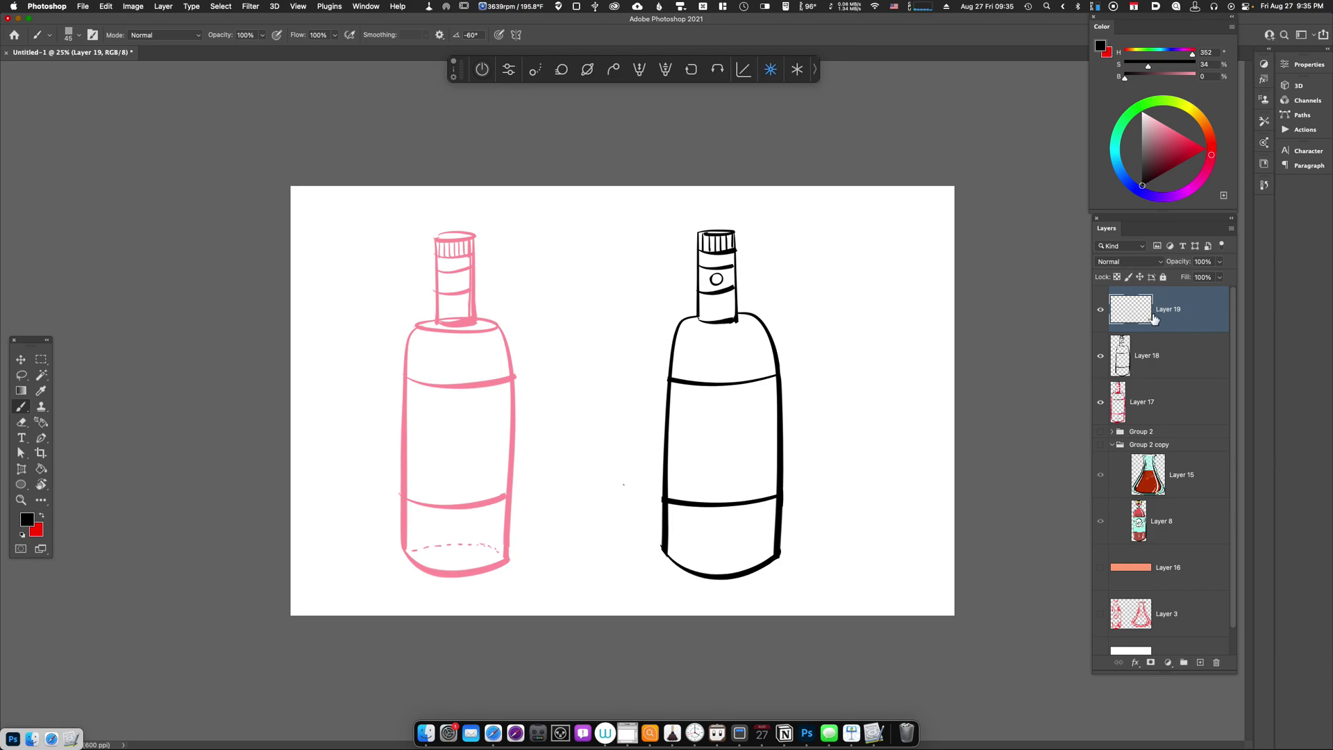
{"action": "left_click", "coordinate": [1100, 357]}
{"action": "left_click", "coordinate": [1100, 357]}
{"action": "mouse_move", "coordinate": [734, 257]}
{"action": "left_mouse_down"}
{"action": "mouse_move", "coordinate": [732, 317]}
{"action": "mouse_move", "coordinate": [776, 364]}
{"action": "left_mouse_up"}
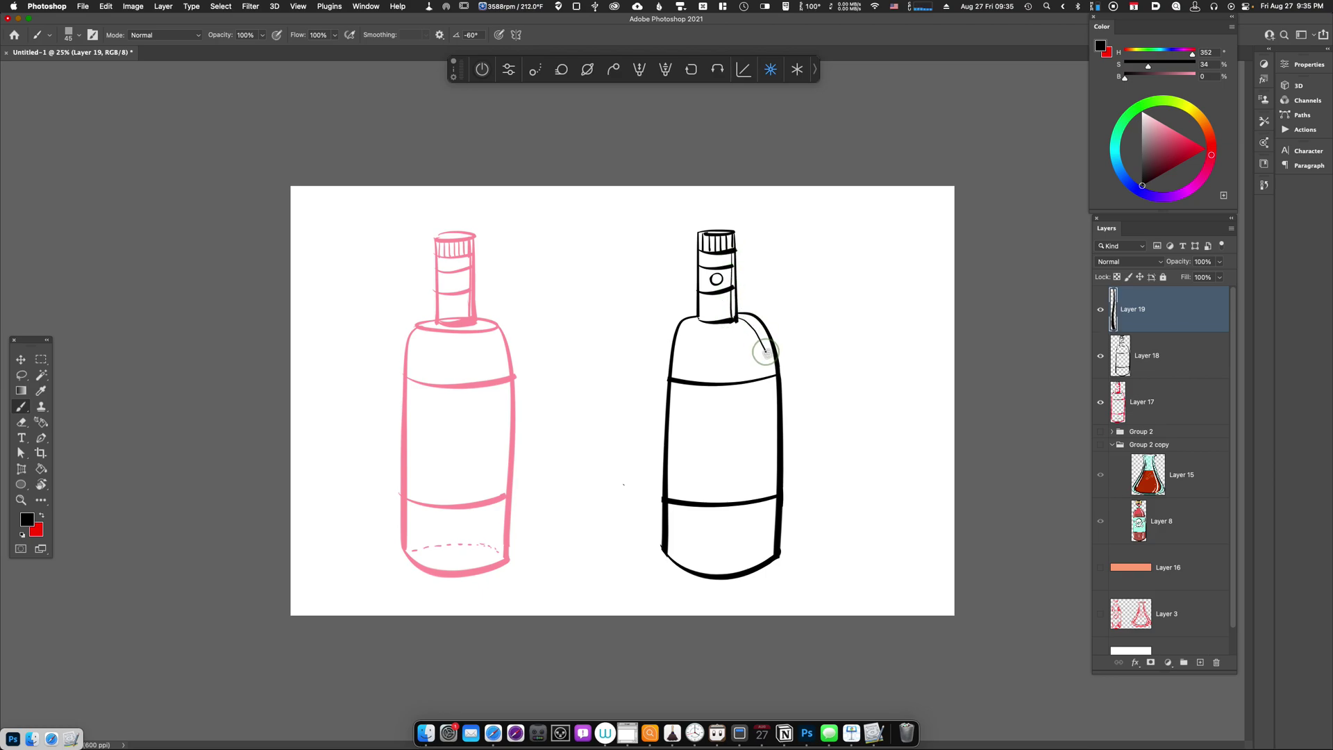
{"action": "key", "text": "super+z"}
{"action": "mouse_move", "coordinate": [736, 316]}
{"action": "left_mouse_down"}
{"action": "mouse_move", "coordinate": [770, 375]}
{"action": "mouse_move", "coordinate": [771, 553]}
{"action": "left_mouse_up"}
{"action": "key", "text": "super+z"}
{"action": "mouse_move", "coordinate": [739, 317]}
{"action": "left_mouse_down"}
{"action": "mouse_move", "coordinate": [763, 359]}
{"action": "mouse_move", "coordinate": [761, 562]}
{"action": "left_mouse_up"}
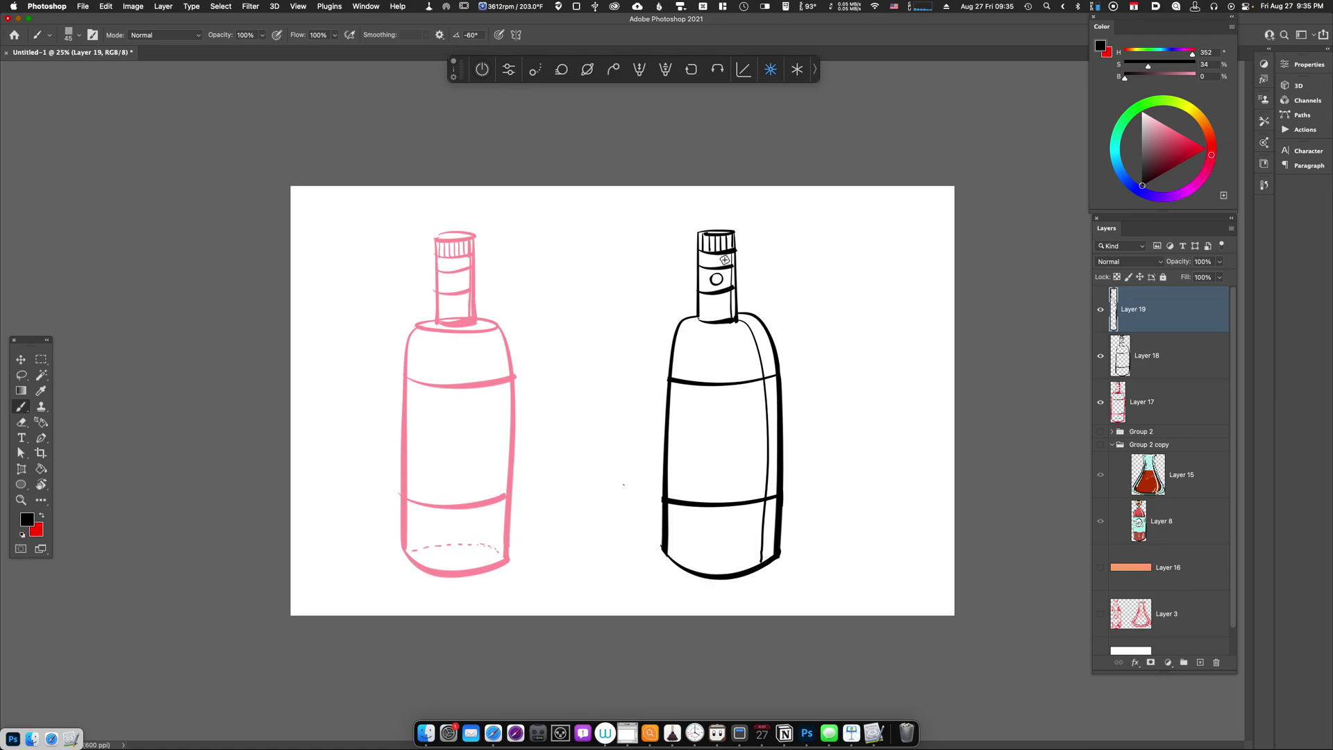
Draw thick and thin black reflection lines down the bottle's neck and along both sides of its body.
{"action": "mouse_move", "coordinate": [727, 256]}
{"action": "left_mouse_down"}
{"action": "mouse_move", "coordinate": [755, 393]}
{"action": "mouse_move", "coordinate": [748, 559]}
{"action": "left_mouse_up"}
{"action": "left_click_drag", "start_coordinate": [695, 324], "coordinate": [683, 559]}
{"action": "left_click_drag", "start_coordinate": [681, 336], "coordinate": [673, 556]}
{"action": "left_click_drag", "start_coordinate": [672, 378], "coordinate": [668, 561]}
{"action": "key", "text": "super+z"}
{"action": "mouse_move", "coordinate": [706, 254]}
{"action": "left_mouse_down"}
{"action": "mouse_move", "coordinate": [707, 314]}
{"action": "mouse_move", "coordinate": [771, 371]}
{"action": "mouse_move", "coordinate": [774, 448]}
{"action": "left_mouse_up"}
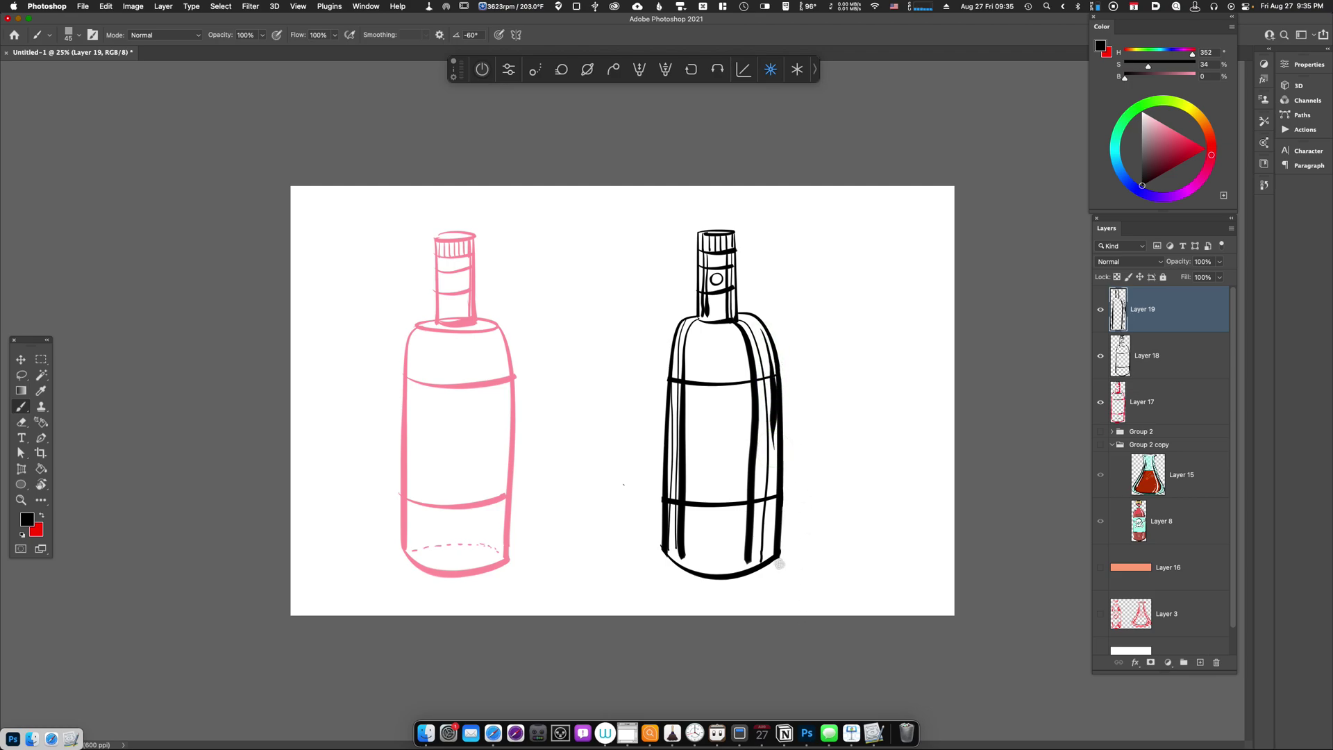
Redo the last stroke as tapered shading inside the bottle's right edge, and add broken shading strokes along the base.
{"action": "key", "text": "super+z"}
{"action": "left_click_drag", "start_coordinate": [761, 332], "coordinate": [774, 441]}
{"action": "left_click_drag", "start_coordinate": [773, 502], "coordinate": [770, 550]}
{"action": "mouse_move", "coordinate": [683, 559]}
{"action": "left_mouse_down"}
{"action": "mouse_move", "coordinate": [724, 563]}
{"action": "mouse_move", "coordinate": [763, 546]}
{"action": "left_mouse_up"}
{"action": "key", "text": "super+z"}
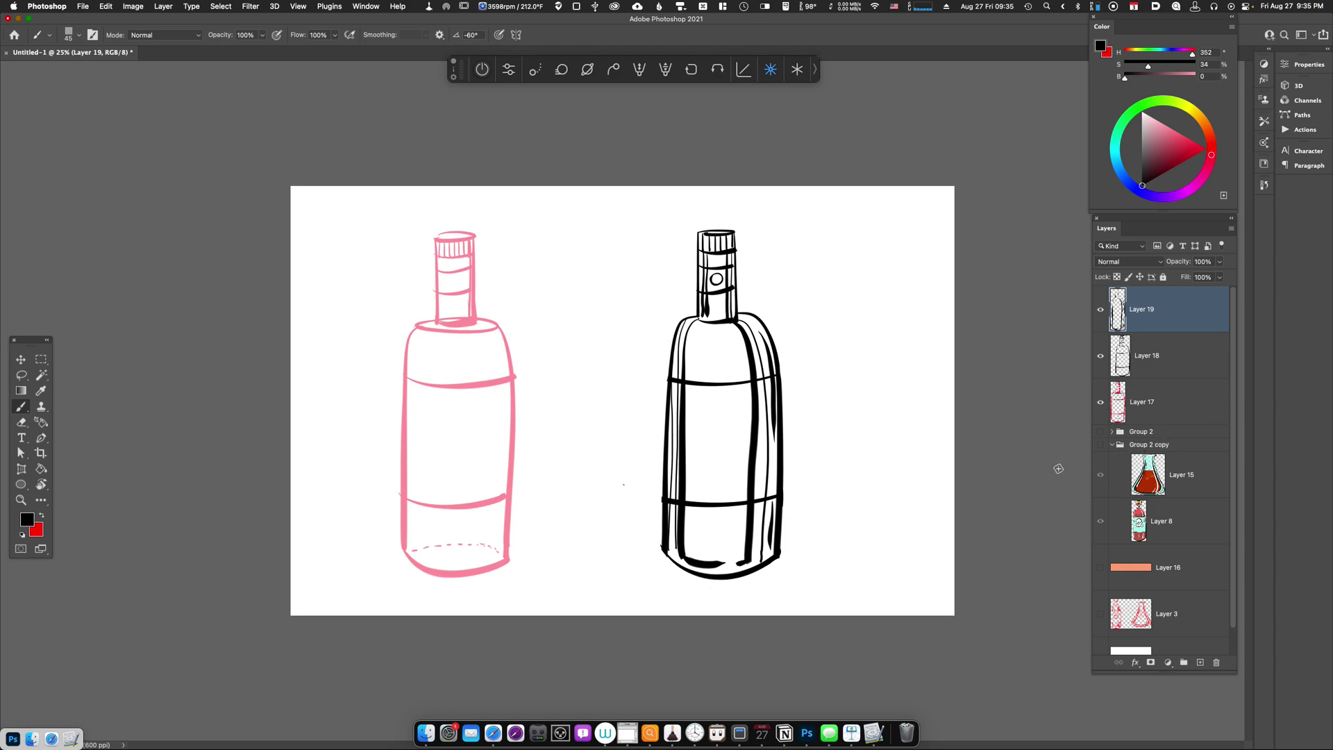
Lasso and cut away the reflection lines that cross the bottle's main label area.
{"action": "key", "text": "l"}
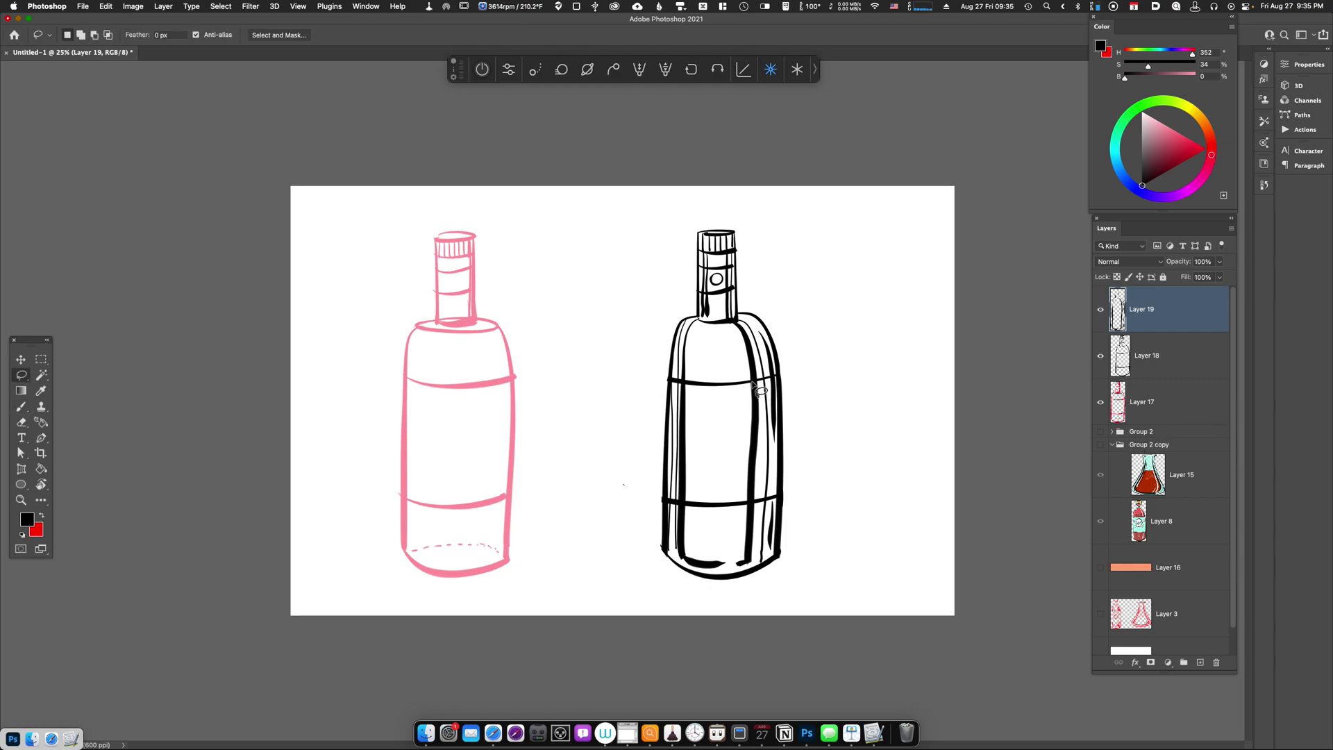
{"action": "mouse_move", "coordinate": [747, 383]}
{"action": "left_mouse_down"}
{"action": "mouse_move", "coordinate": [791, 372]}
{"action": "mouse_move", "coordinate": [790, 486]}
{"action": "mouse_move", "coordinate": [761, 500]}
{"action": "mouse_move", "coordinate": [665, 501]}
{"action": "mouse_move", "coordinate": [667, 377]}
{"action": "mouse_move", "coordinate": [748, 383]}
{"action": "left_mouse_up"}
{"action": "key", "text": "super+x"}
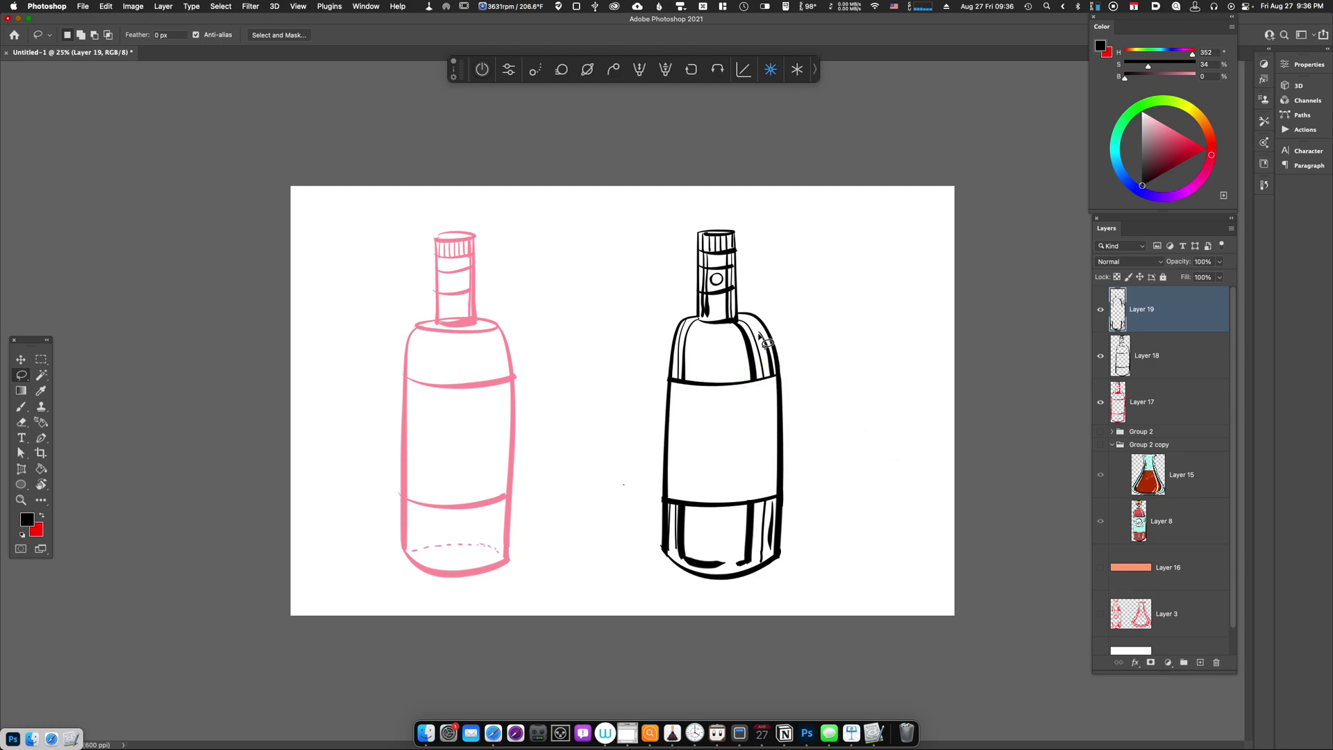
{"action": "key", "text": "b"}
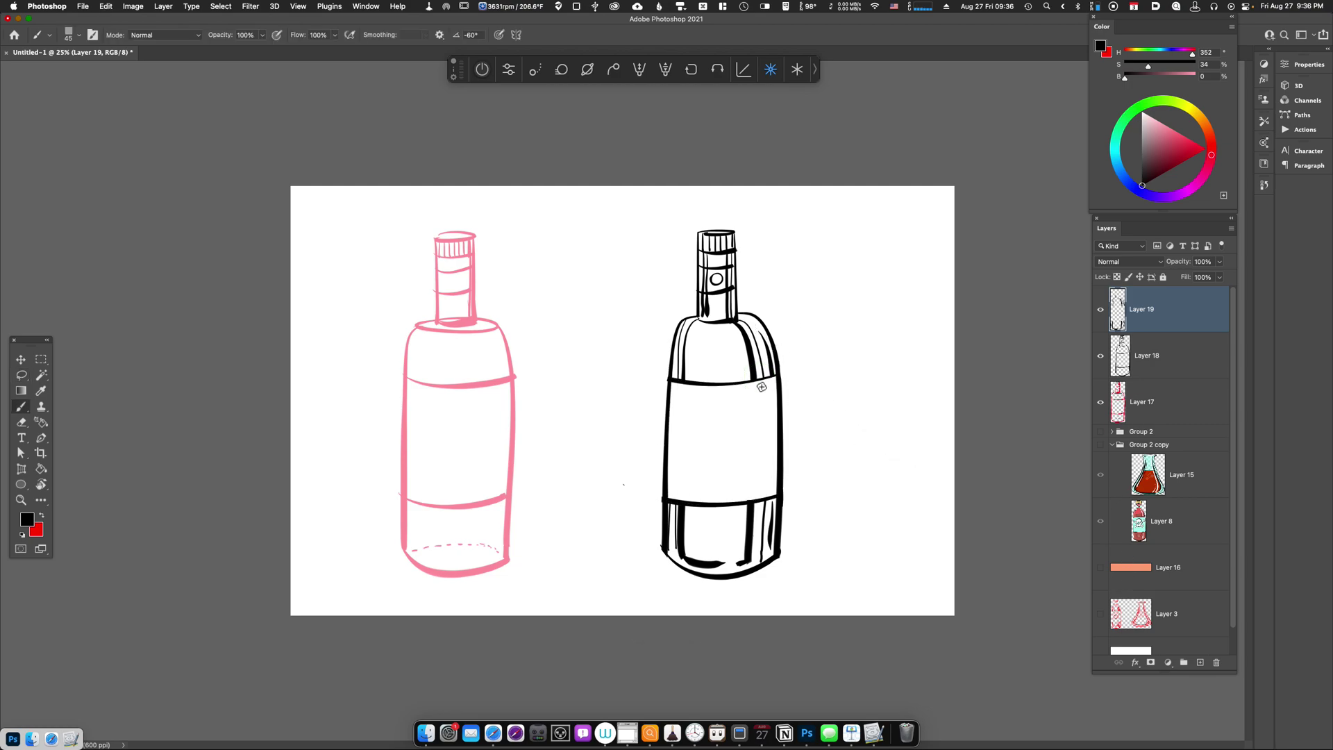
Lasso and cut away the reflection lines that cross the small round-emblem label on the bottle's neck.
{"action": "left_click", "coordinate": [1101, 312]}
{"action": "left_click", "coordinate": [1101, 312]}
{"action": "key", "text": "l"}
{"action": "mouse_move", "coordinate": [698, 268]}
{"action": "left_mouse_down"}
{"action": "mouse_move", "coordinate": [740, 267]}
{"action": "mouse_move", "coordinate": [739, 284]}
{"action": "mouse_move", "coordinate": [709, 298]}
{"action": "mouse_move", "coordinate": [687, 279]}
{"action": "left_mouse_up"}
{"action": "key", "text": "super+x"}
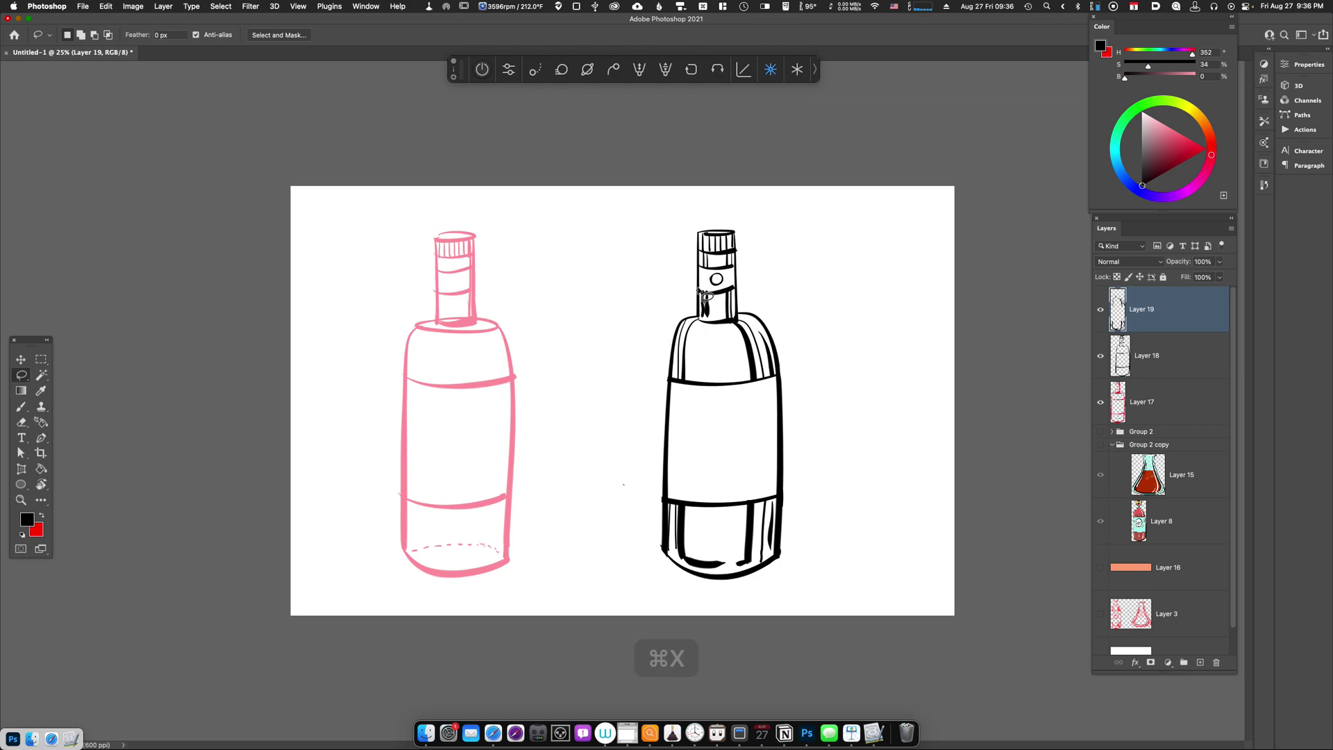
{"action": "key", "text": "super+x"}
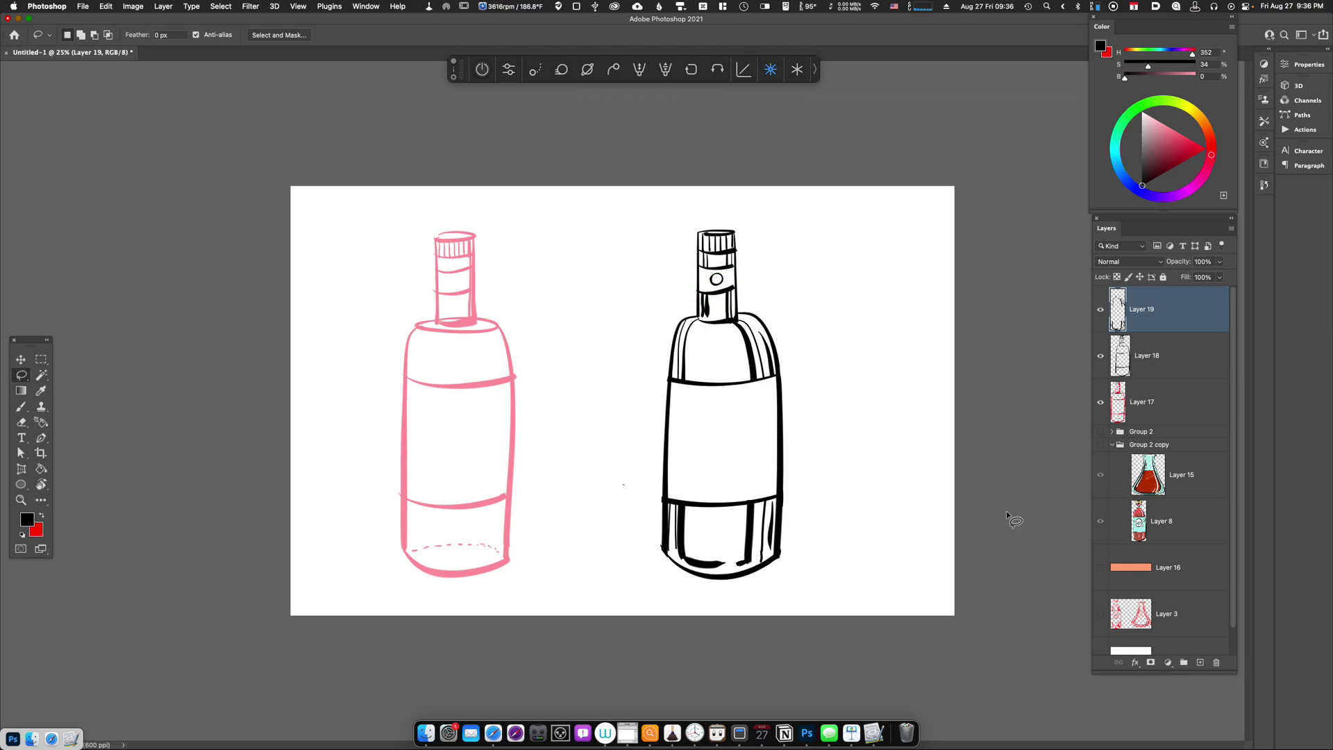
Draw a black reflection line down the middle of the bottle's body and two small accent marks on its left shoulder.
{"action": "key", "text": "b"}
{"action": "left_click_drag", "start_coordinate": [727, 321], "coordinate": [727, 382]}
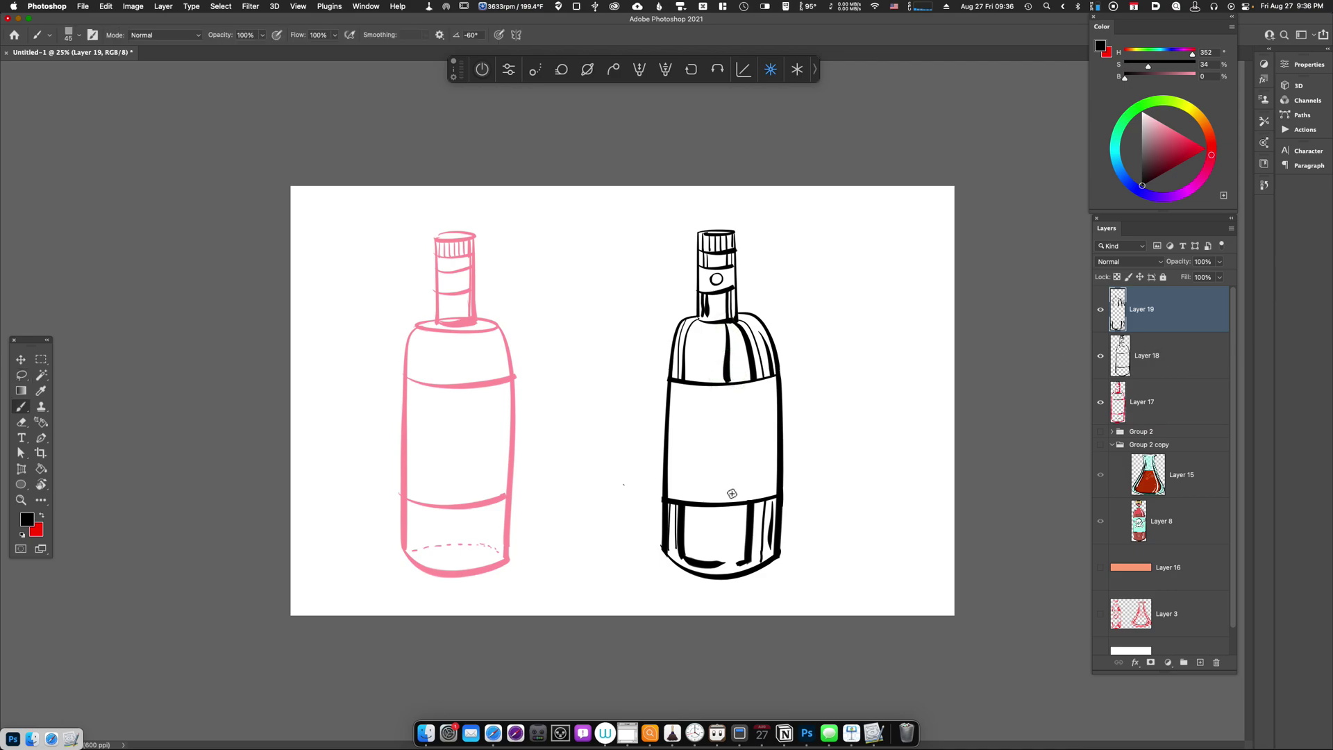
{"action": "key", "text": "super+z"}
{"action": "left_click_drag", "start_coordinate": [728, 321], "coordinate": [740, 570]}
{"action": "left_click", "coordinate": [694, 333]}
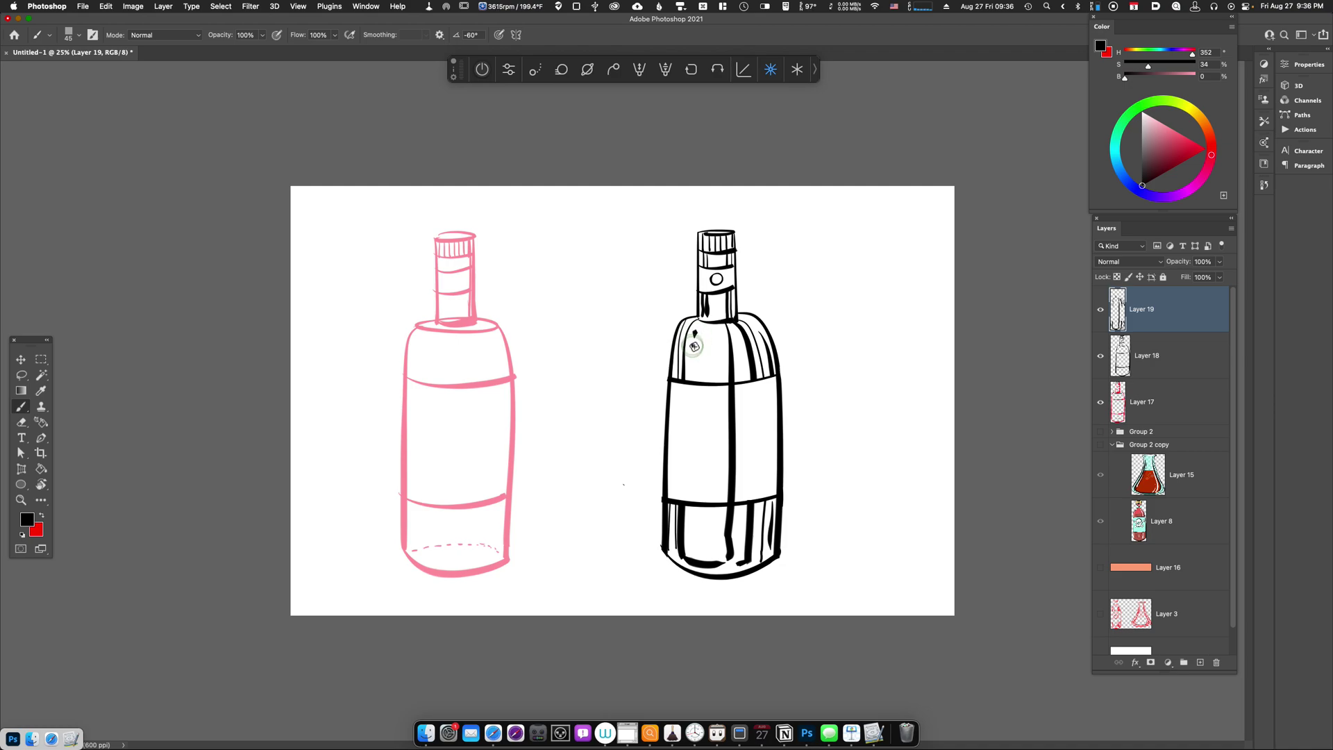
{"action": "left_click", "coordinate": [693, 345]}
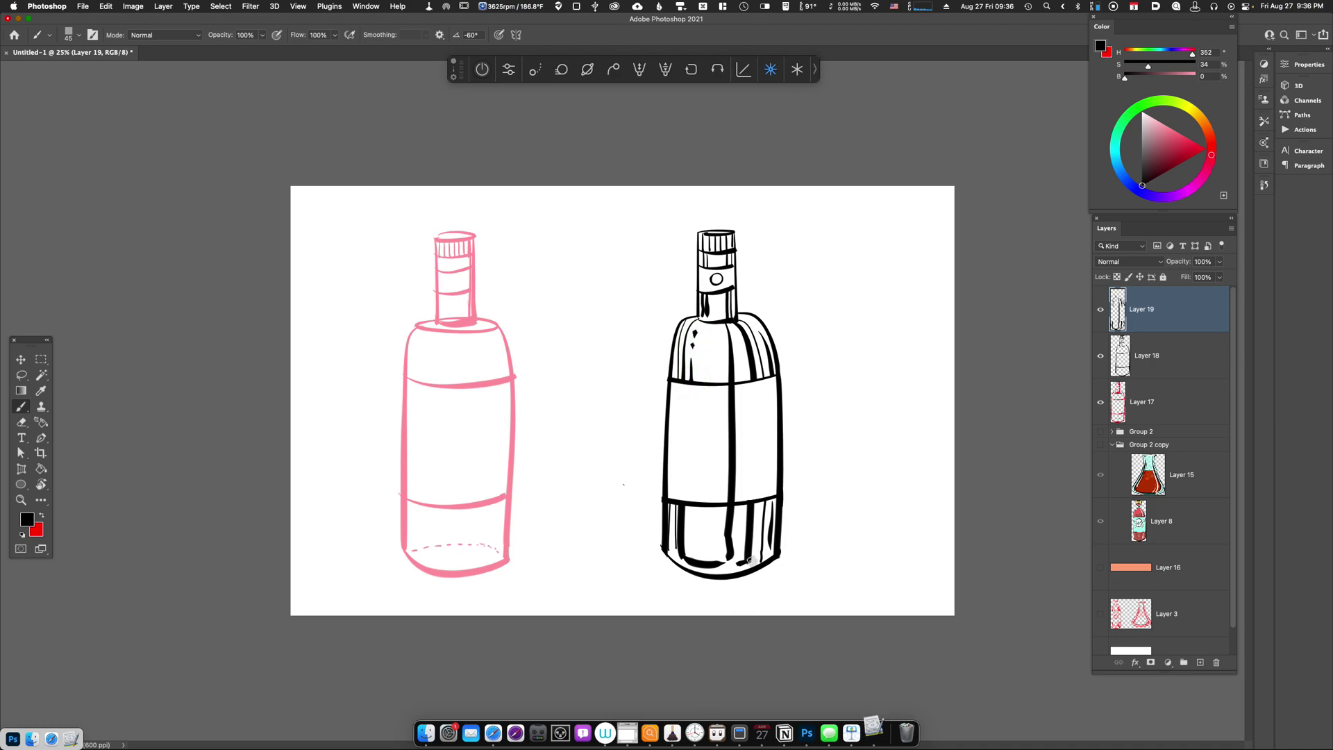
Lasso and cut away the part of the central reflection line that crosses the main label.
{"action": "key", "text": "l"}
{"action": "mouse_move", "coordinate": [727, 382]}
{"action": "left_mouse_down"}
{"action": "mouse_move", "coordinate": [745, 440]}
{"action": "mouse_move", "coordinate": [734, 505]}
{"action": "left_mouse_up"}
{"action": "key", "text": "super+x"}
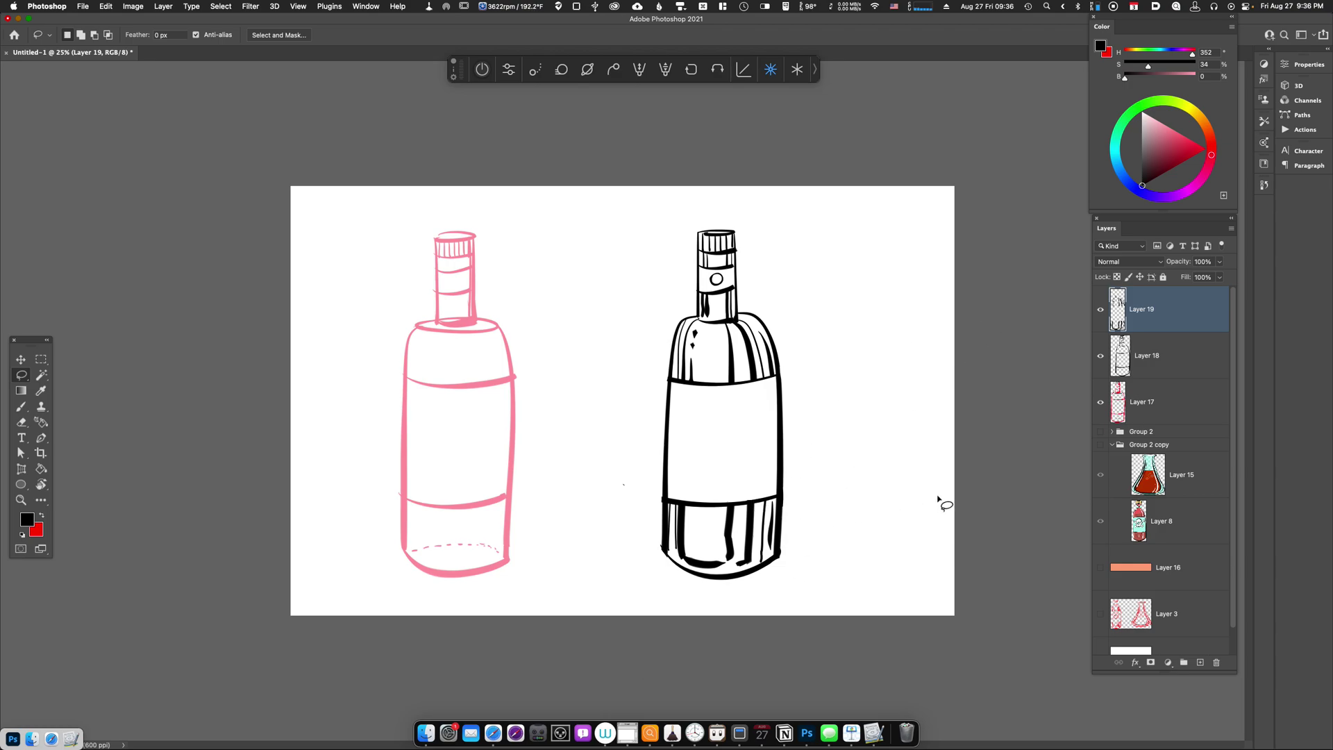
Hide the pink sketch layer and add a new layer directly above it, under the inked outlines.
{"action": "left_click", "coordinate": [1100, 405]}
{"action": "left_click", "coordinate": [1169, 406]}
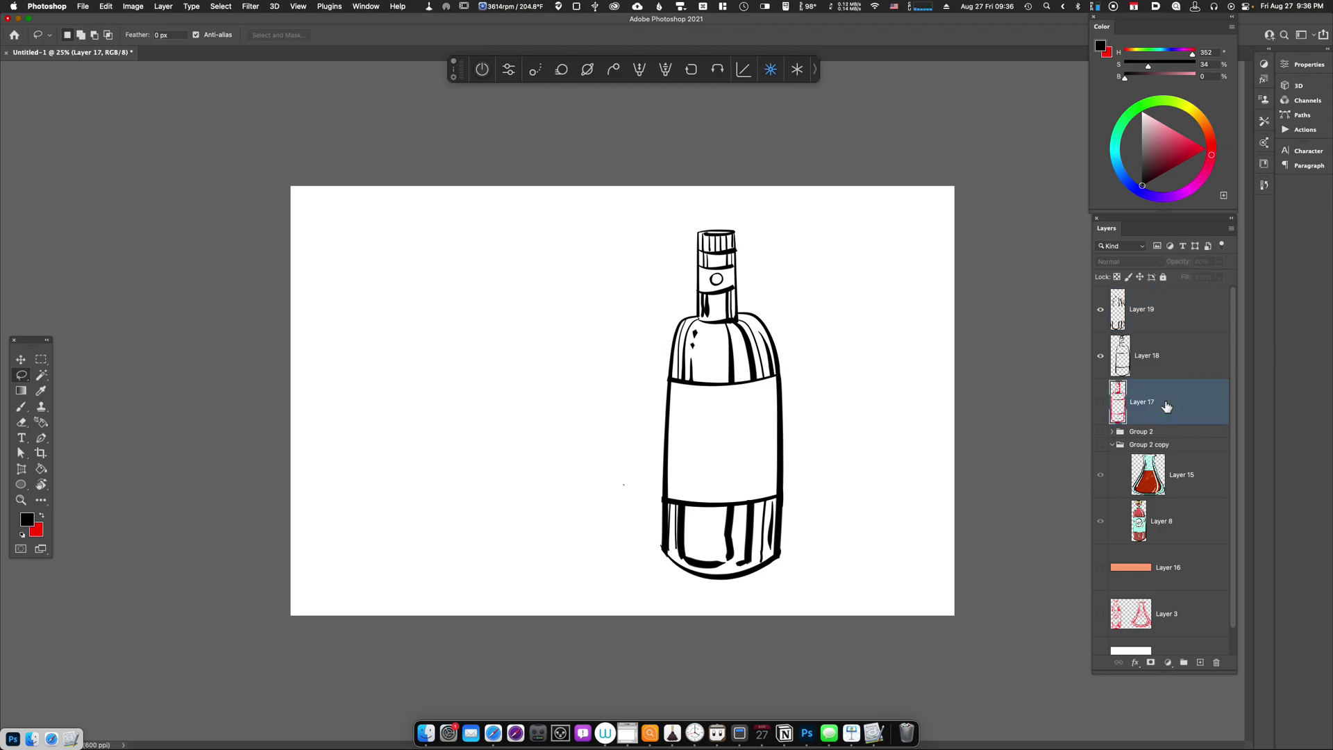
{"action": "key", "text": "alt+shift+super+n"}
Select the bottle's silhouette by inverting a Magic Wand selection of the background, and fill it with pink (H 352, S 64, B 100).
{"action": "key", "text": "w"}
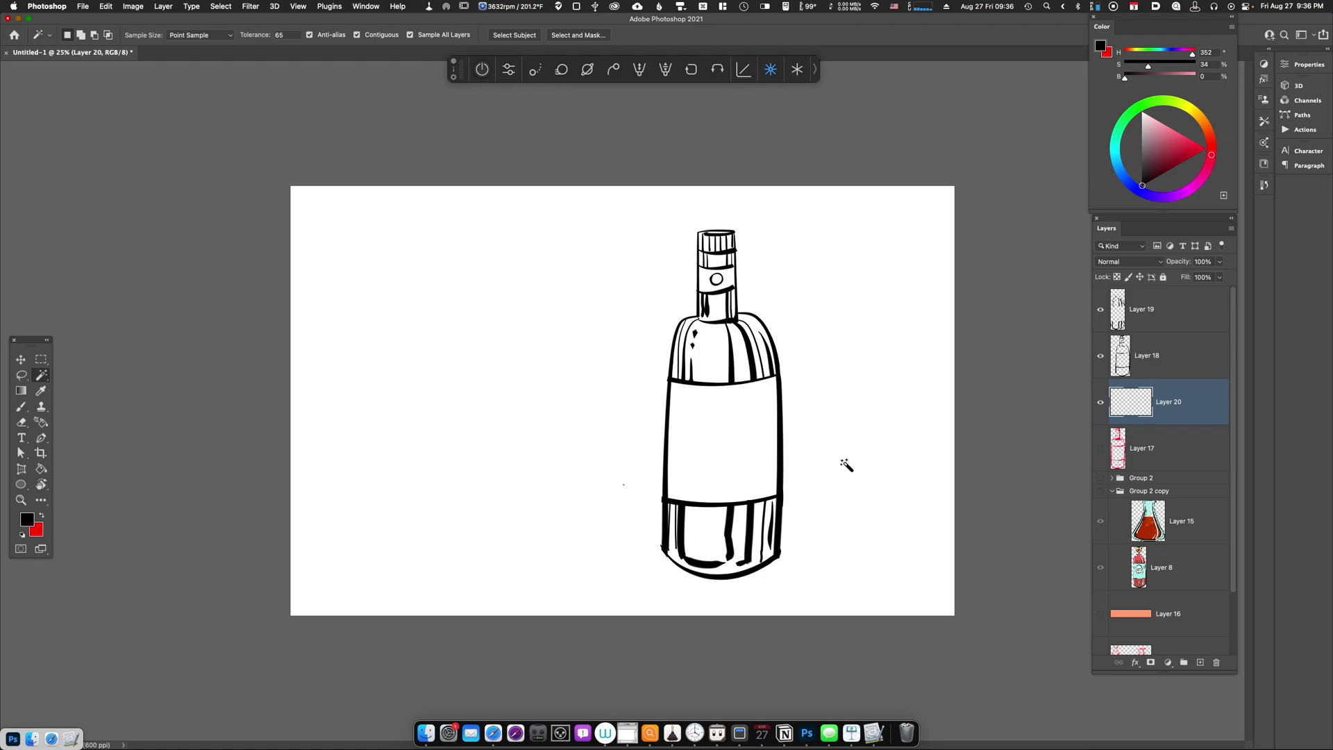
{"action": "left_click", "coordinate": [824, 399]}
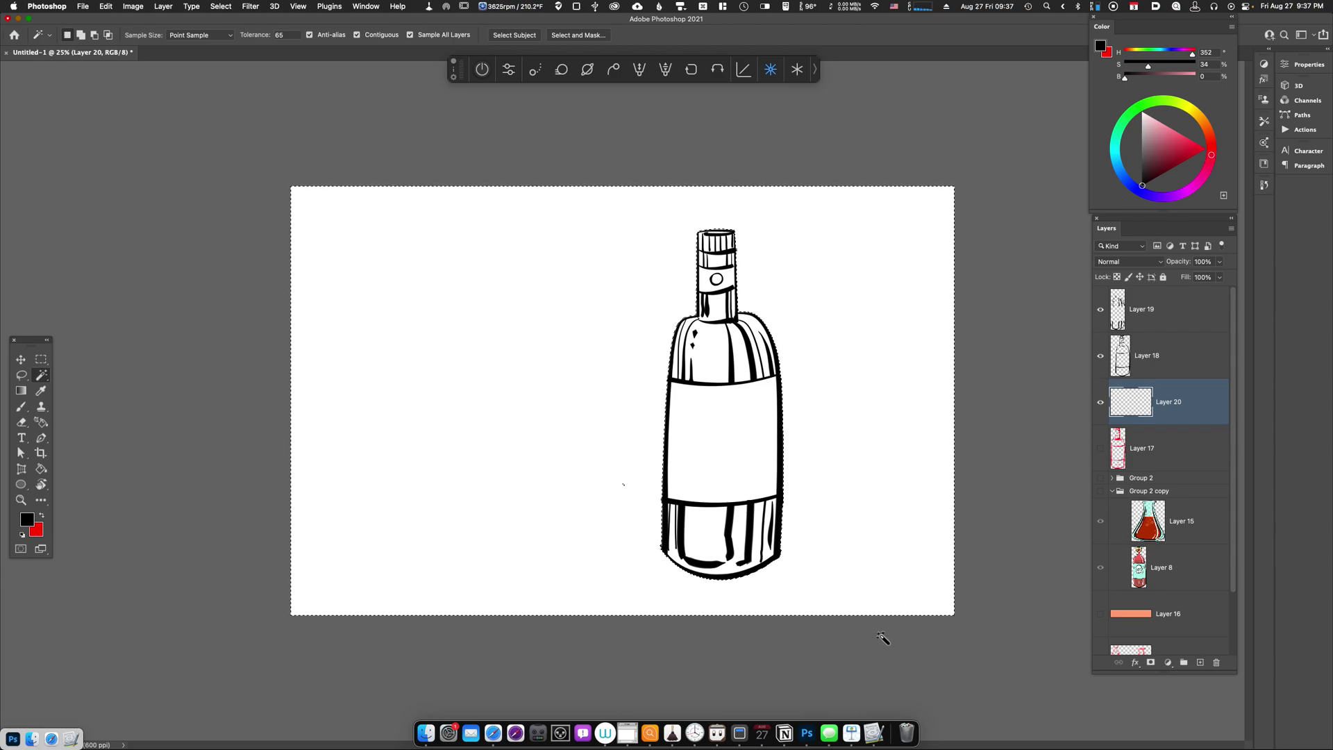
{"action": "key", "text": "shift+super+i"}
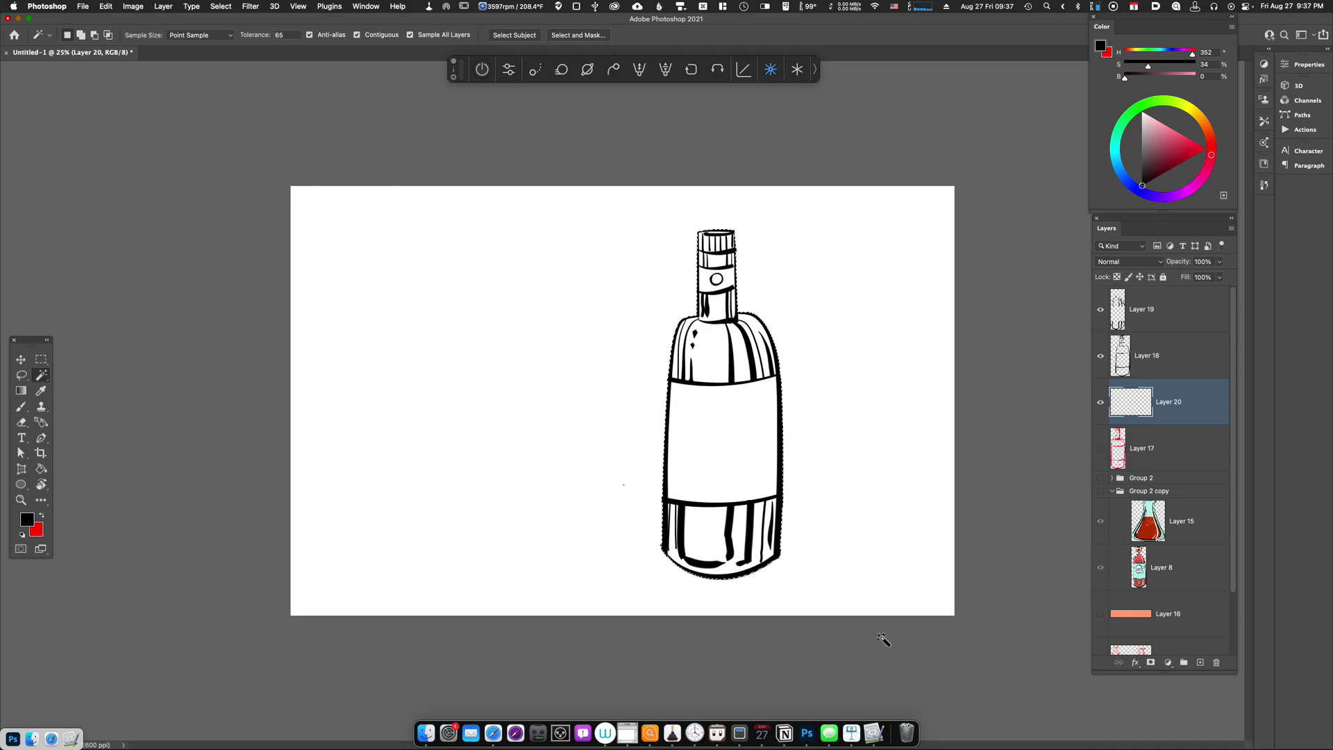
{"action": "left_click_drag", "start_coordinate": [1181, 141], "coordinate": [1206, 161]}
{"action": "key", "text": "alt+BackSpace"}
{"action": "key", "text": "super+d"}
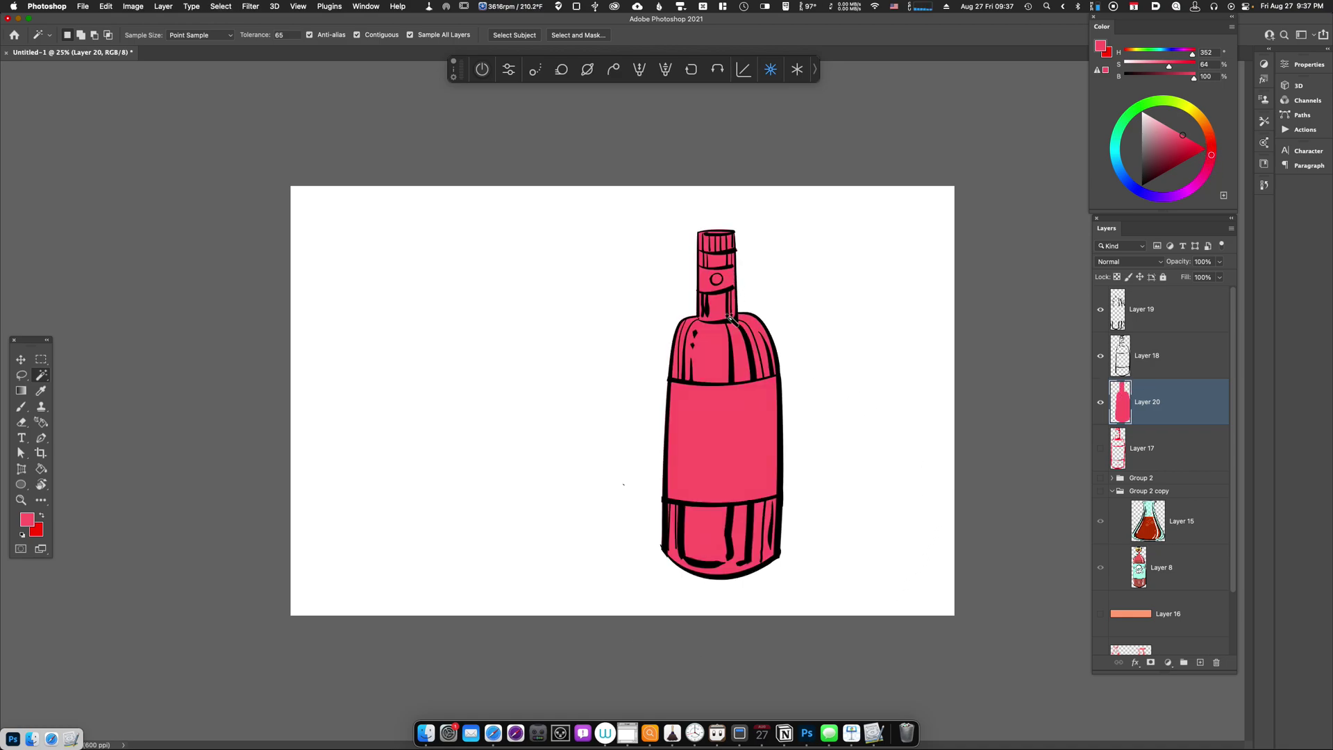
Copy the main and neck label areas onto a new layer and recolor them cream with Hue/Saturation, using Lightness +75.
{"action": "left_click", "coordinate": [717, 414]}
{"action": "key", "text": "super+j"}
{"action": "key", "text": "super+u"}
{"action": "left_click_drag", "start_coordinate": [1144, 538], "coordinate": [1153, 540]}
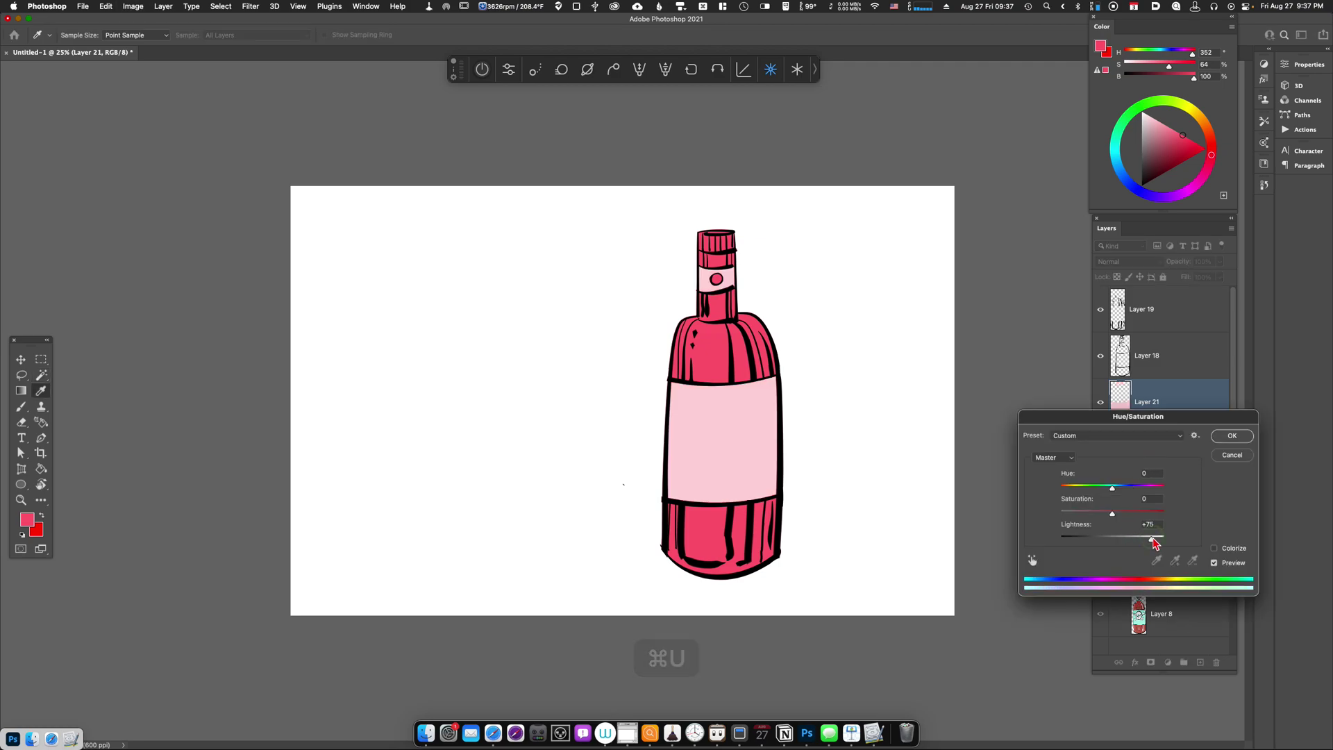
{"action": "left_click_drag", "start_coordinate": [1129, 492], "coordinate": [1154, 486]}
{"action": "left_click", "coordinate": [1233, 438]}
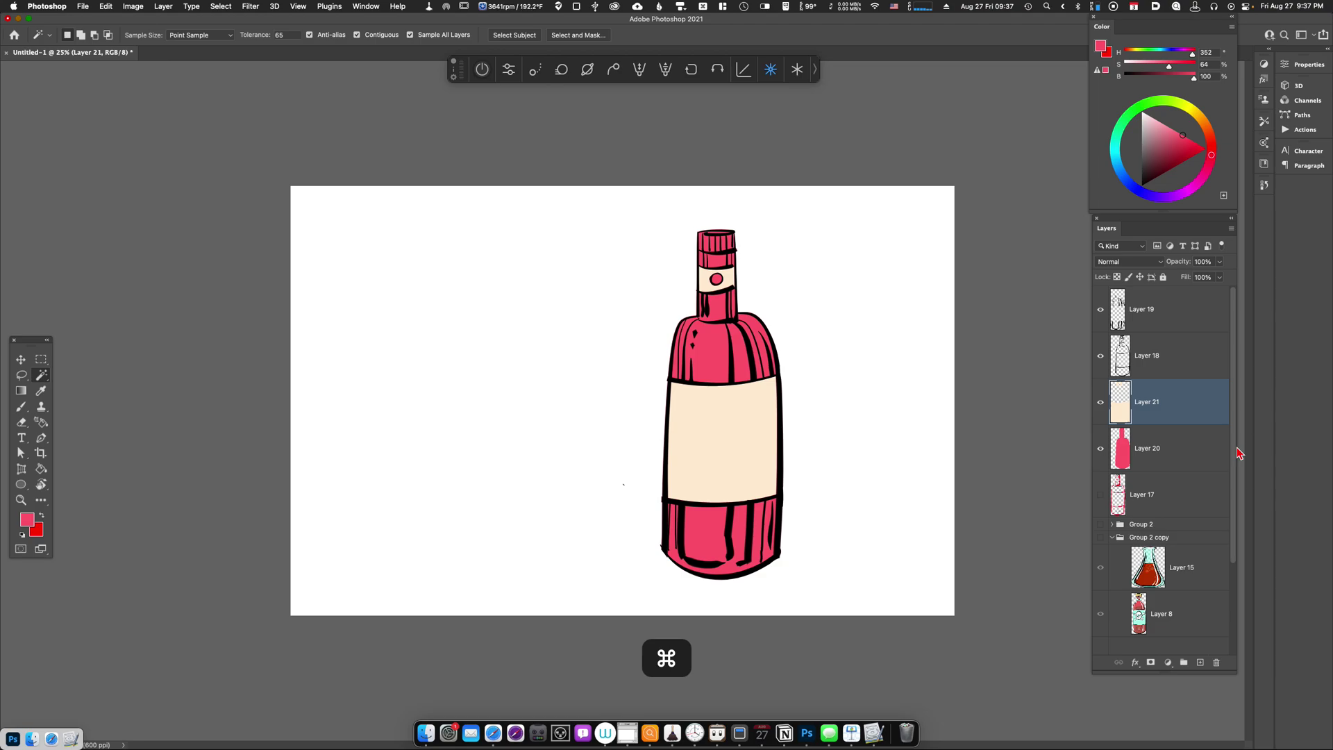
Lasso the ribbed cap at the bottle's top and copy that area from the pink fill layer onto a new layer.
{"action": "key", "text": "super+equal"}
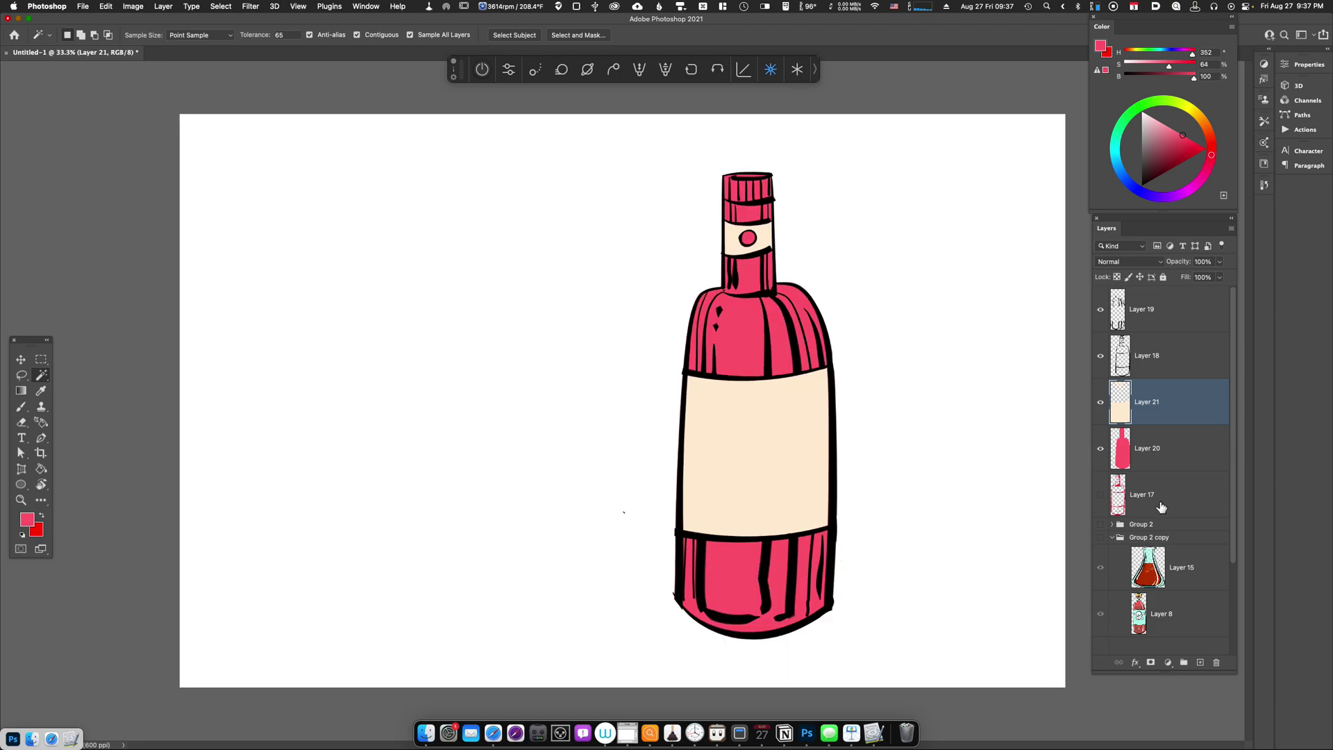
{"action": "key", "text": "super+equal"}
{"action": "left_click_drag", "start_coordinate": [885, 434], "coordinate": [811, 606]}
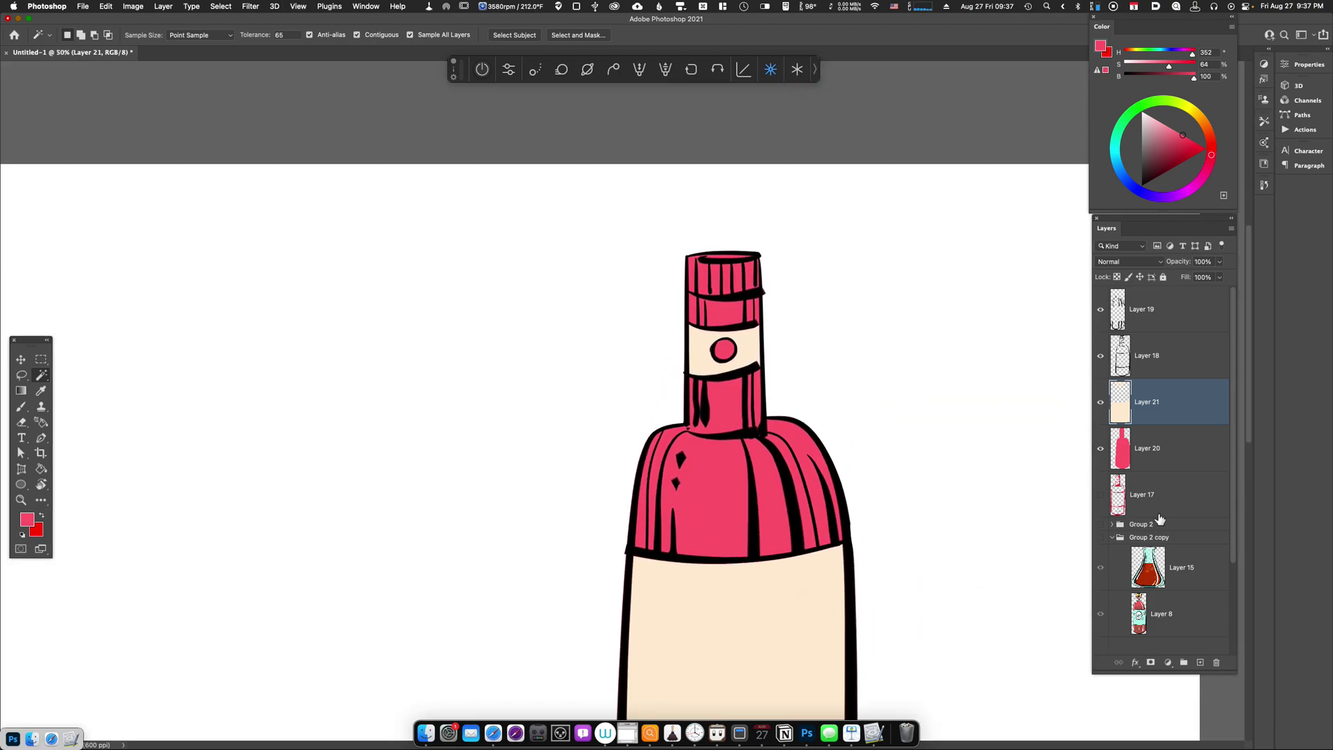
{"action": "left_click", "coordinate": [1174, 458]}
{"action": "key", "text": "l"}
{"action": "mouse_move", "coordinate": [684, 239]}
{"action": "left_mouse_down"}
{"action": "mouse_move", "coordinate": [684, 291]}
{"action": "mouse_move", "coordinate": [746, 296]}
{"action": "mouse_move", "coordinate": [782, 278]}
{"action": "mouse_move", "coordinate": [700, 207]}
{"action": "left_mouse_up"}
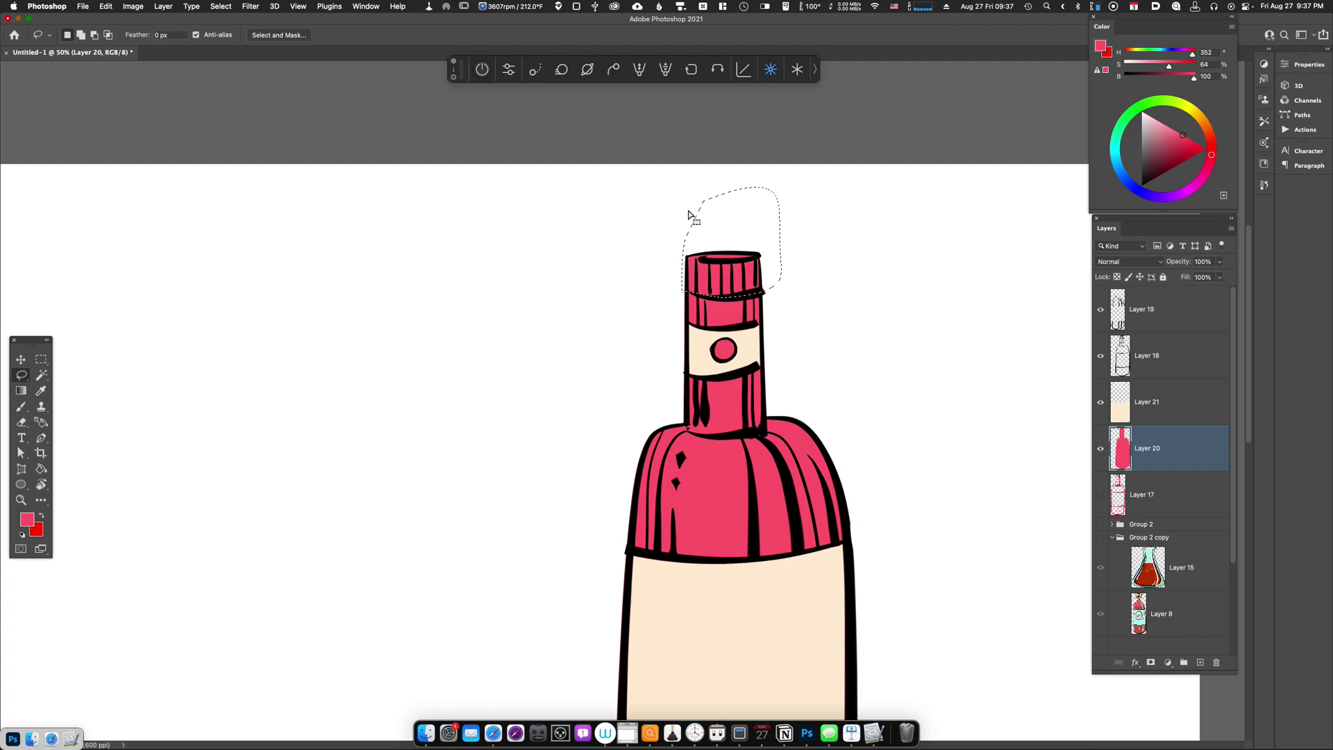
{"action": "left_click", "coordinate": [1133, 455], "text": "super"}
{"action": "key", "text": "super+j"}
Shift the hue of the copied cap to orange with Hue/Saturation.
{"action": "key", "text": "super+u"}
{"action": "left_click", "coordinate": [1142, 487]}
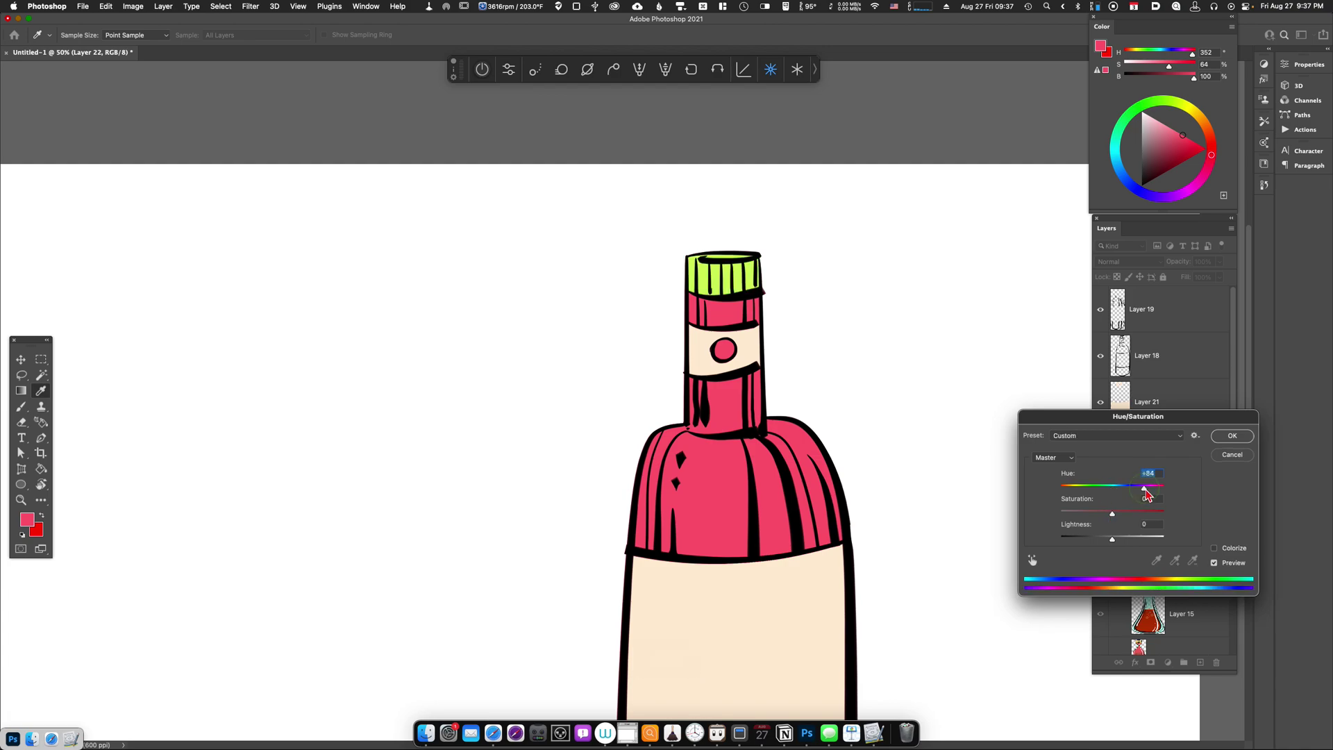
{"action": "left_click_drag", "start_coordinate": [1142, 487], "coordinate": [1134, 491]}
{"action": "left_click", "coordinate": [1234, 437]}
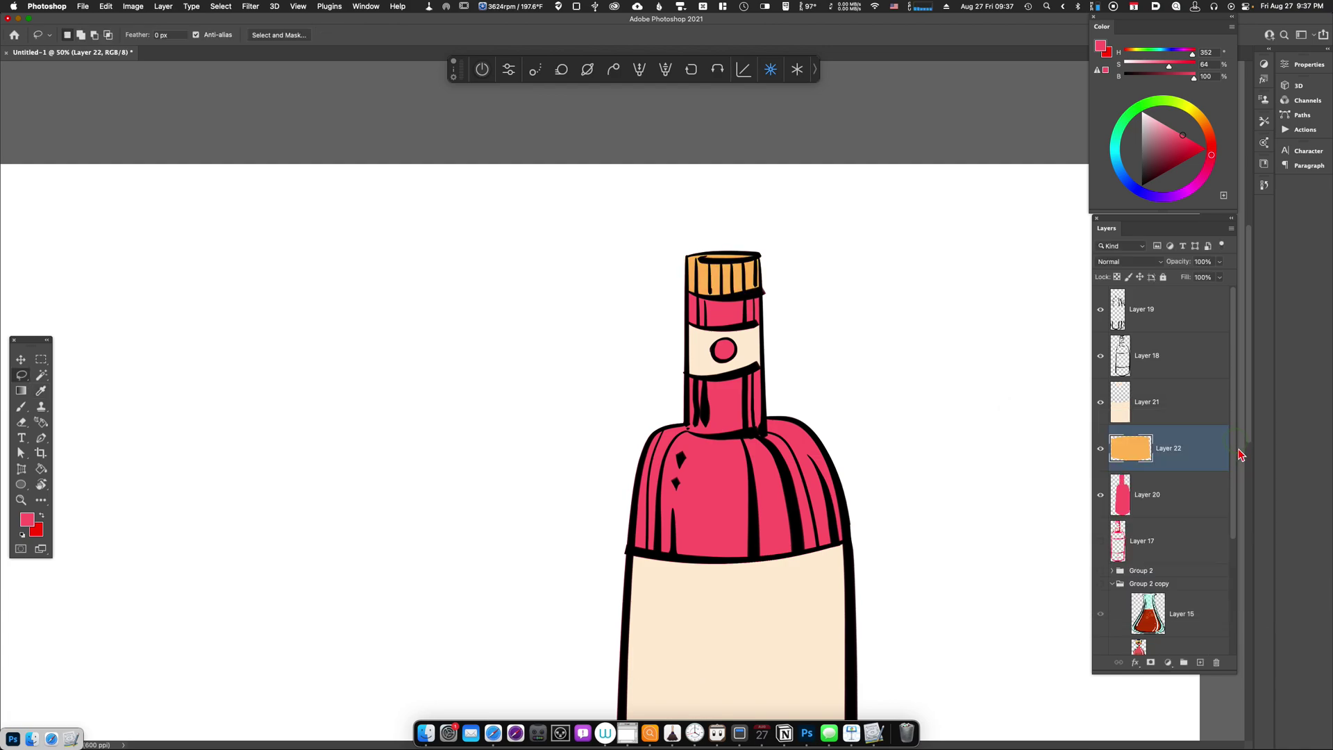
Set the pink bottle fill layer's blend mode to Multiply and add an empty layer beneath it.
{"action": "key", "text": "super+minus"}
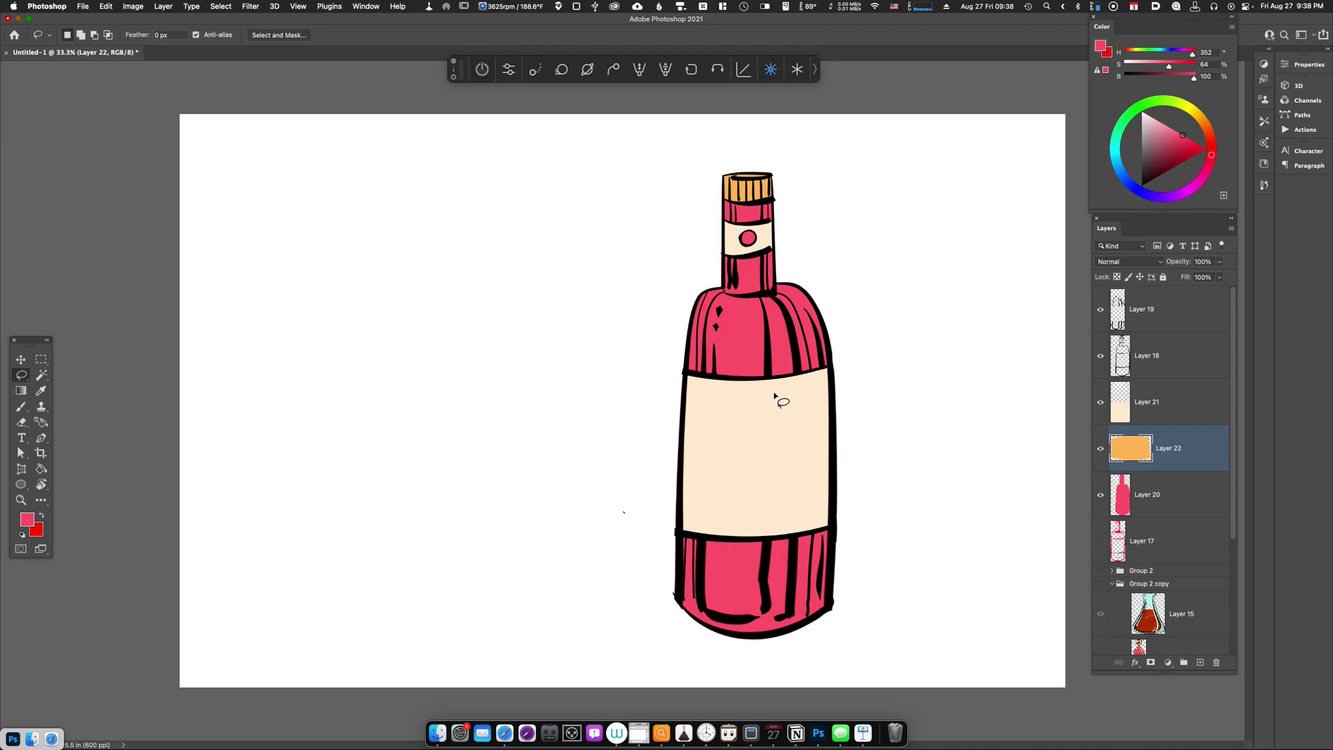
{"action": "left_click", "coordinate": [1165, 497]}
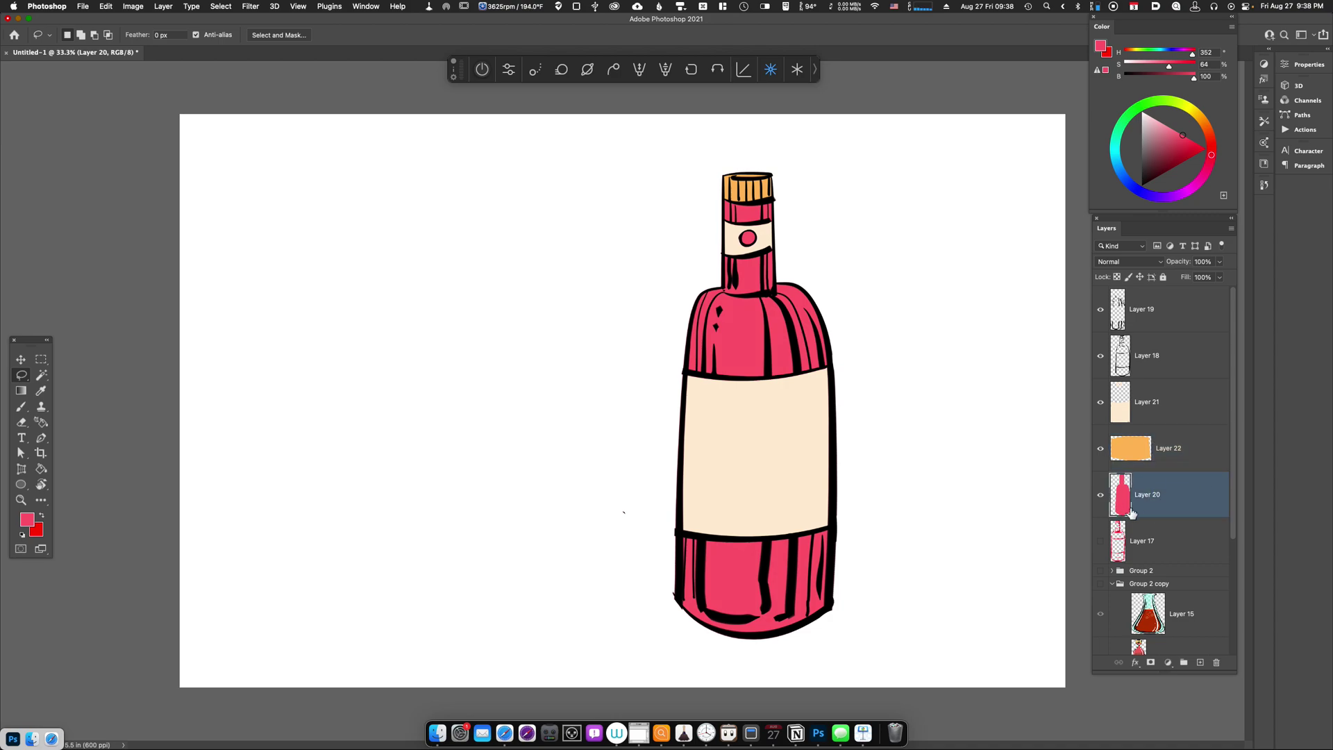
{"action": "left_click", "coordinate": [1102, 496]}
{"action": "left_click", "coordinate": [1102, 496]}
{"action": "left_click", "coordinate": [1129, 262]}
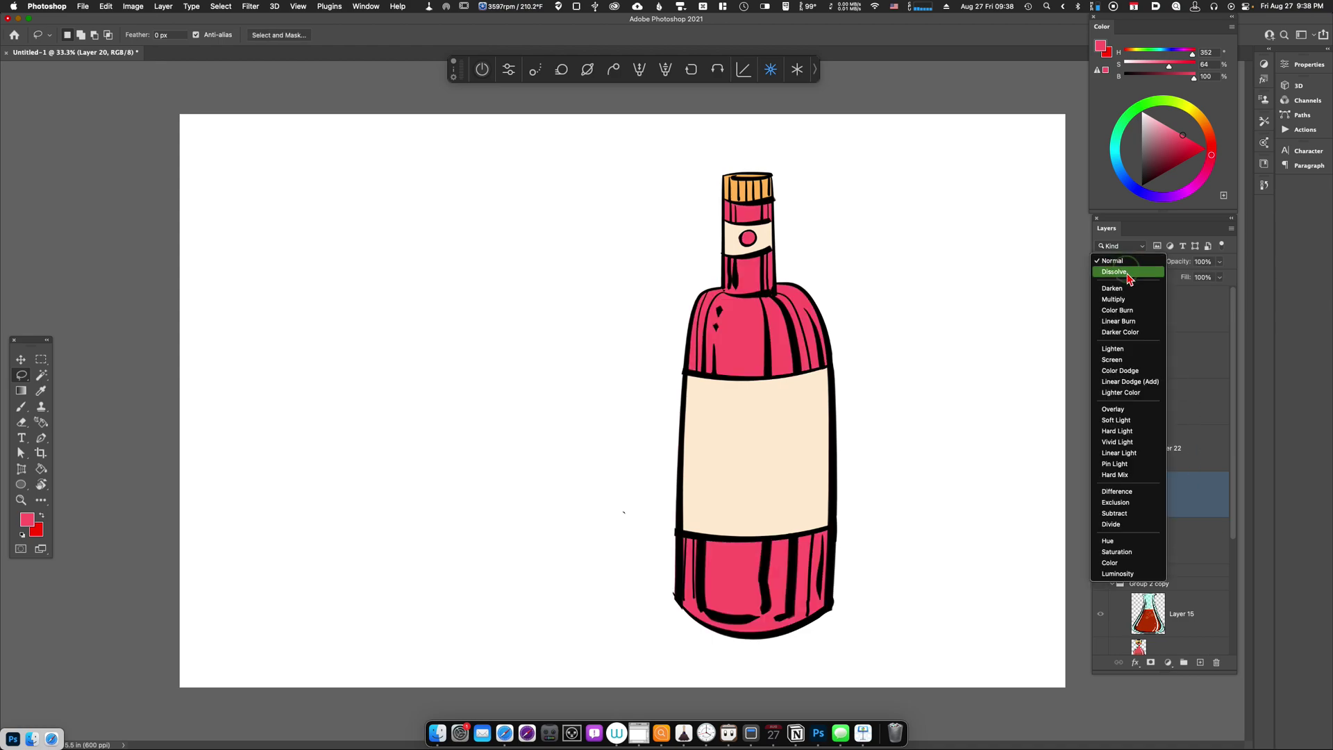
{"action": "left_click", "coordinate": [1125, 302]}
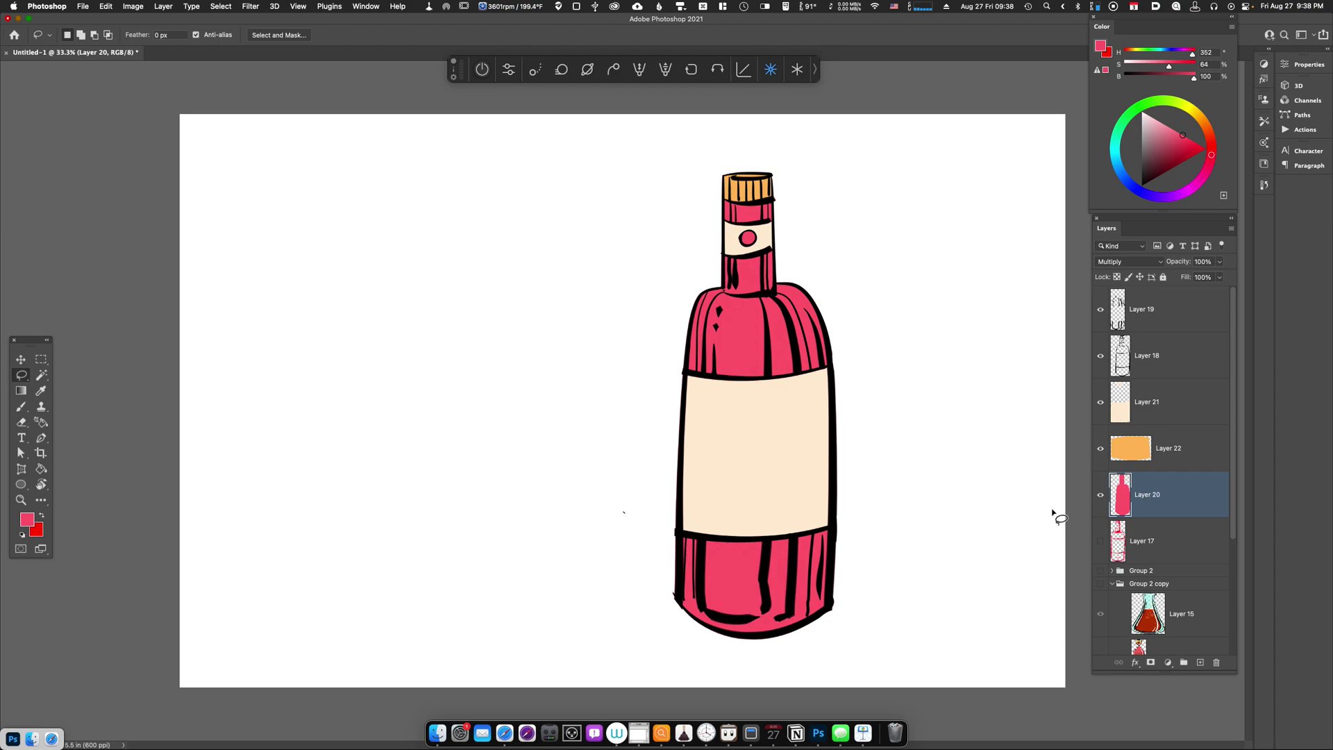
{"action": "left_click", "coordinate": [1172, 544]}
{"action": "key", "text": "alt+shift+super+n"}
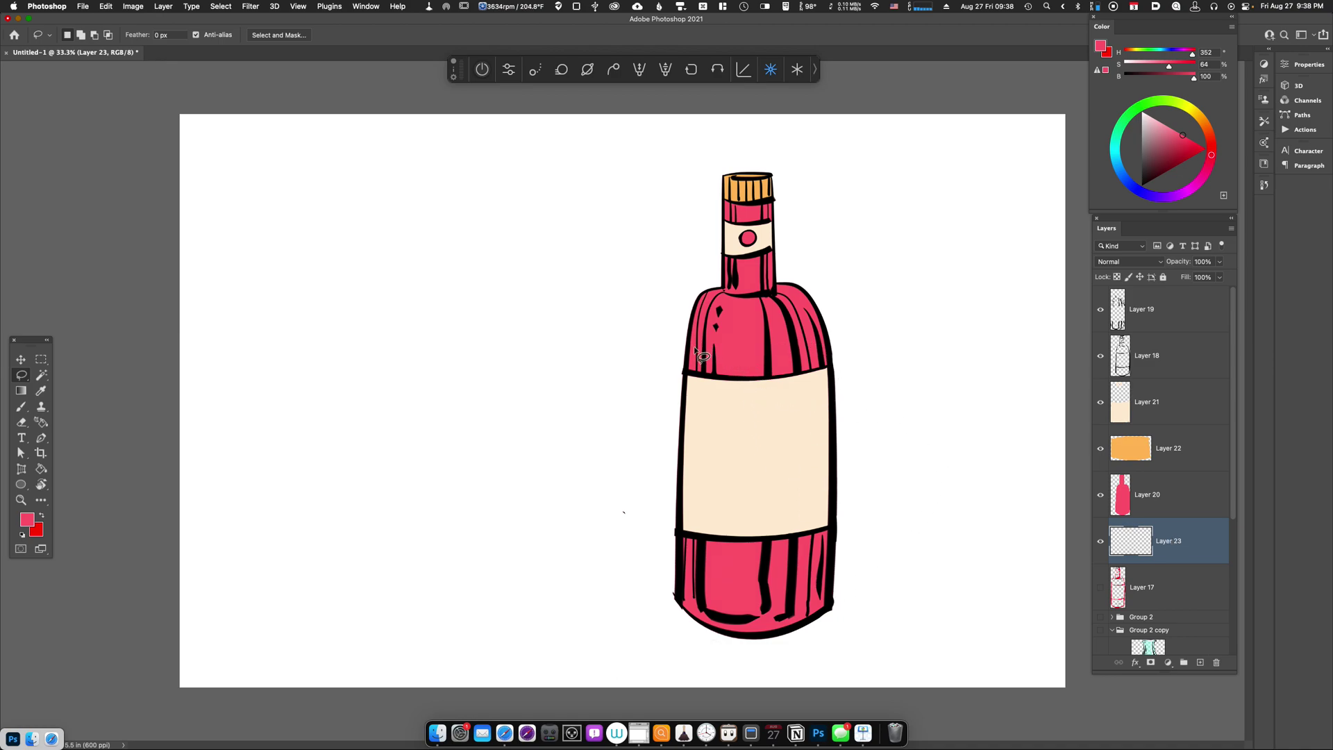
Lasso the bottle from mid-shoulder to base, copy that part of the pink fill to a new layer, and place it beneath the fill.
{"action": "mouse_move", "coordinate": [678, 348]}
{"action": "left_mouse_down"}
{"action": "mouse_move", "coordinate": [841, 338]}
{"action": "mouse_move", "coordinate": [844, 611]}
{"action": "mouse_move", "coordinate": [820, 631]}
{"action": "mouse_move", "coordinate": [703, 647]}
{"action": "mouse_move", "coordinate": [652, 613]}
{"action": "mouse_move", "coordinate": [687, 347]}
{"action": "left_mouse_up"}
{"action": "left_click", "coordinate": [1150, 495]}
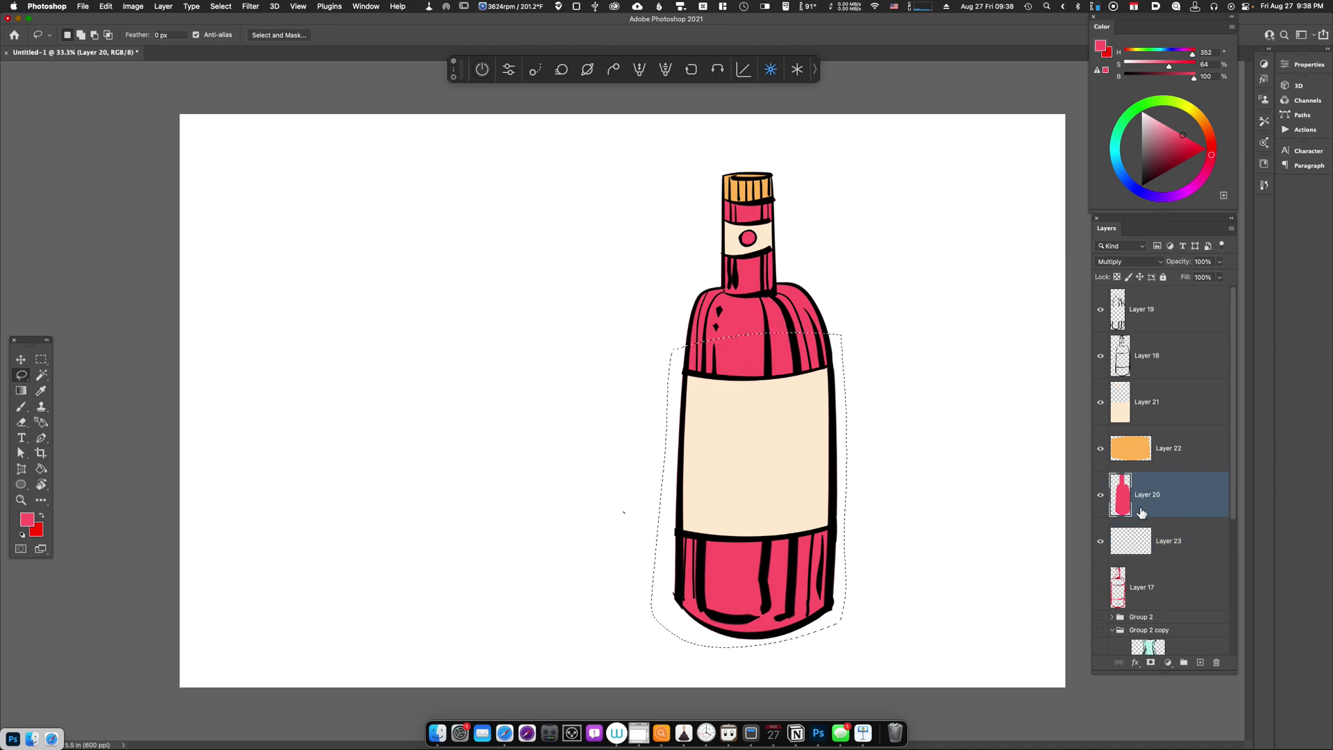
{"action": "key", "text": "super+j"}
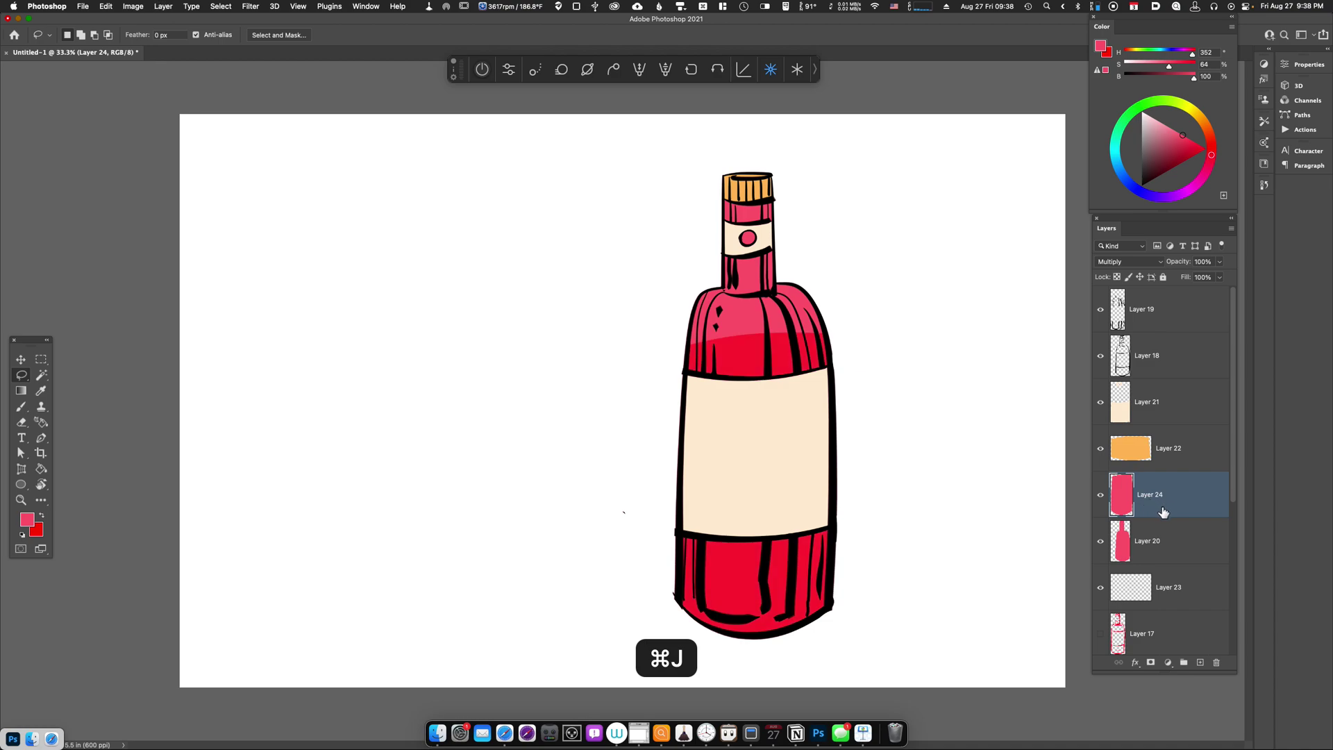
{"action": "left_click_drag", "start_coordinate": [1177, 507], "coordinate": [1175, 568]}
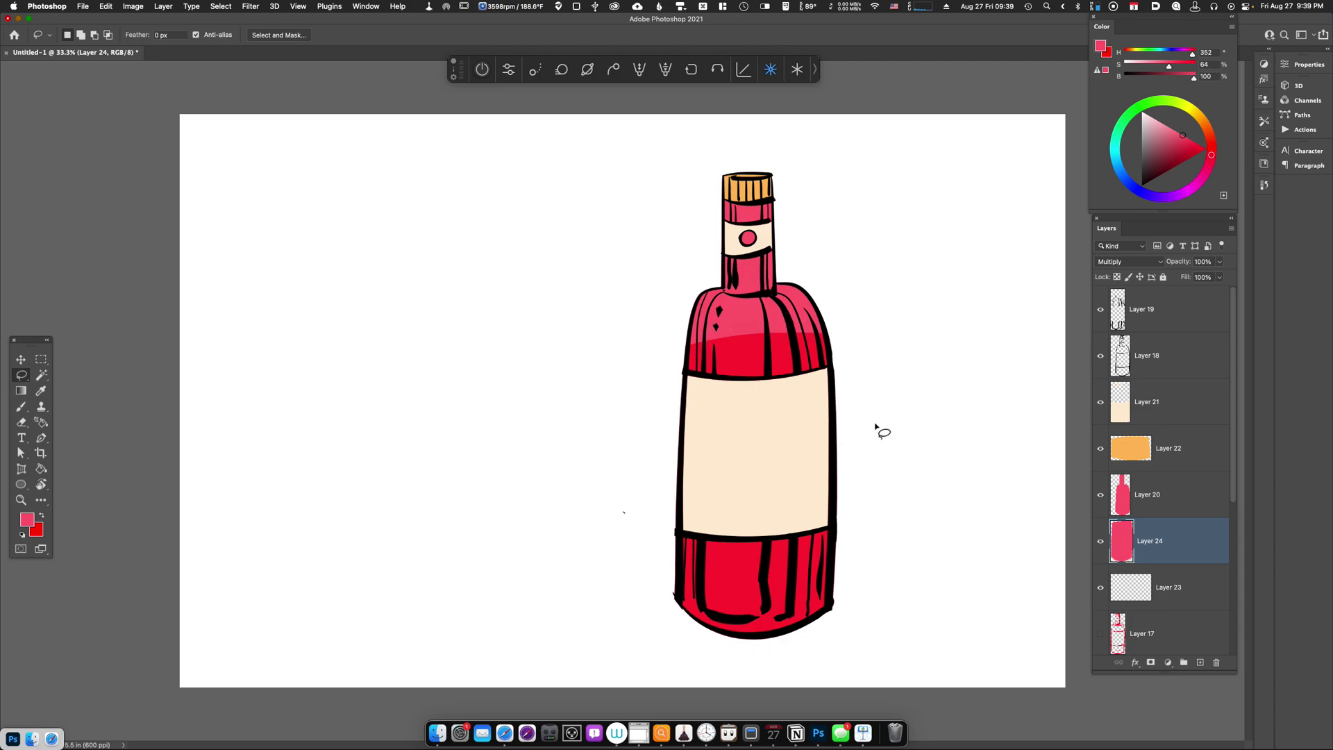
Recolor the copied liquid layer purple with Hue/Saturation, using Hue -62 and Lightness -26.
{"action": "left_click", "coordinate": [1145, 499]}
{"action": "left_click", "coordinate": [1100, 495]}
{"action": "left_click", "coordinate": [1101, 495]}
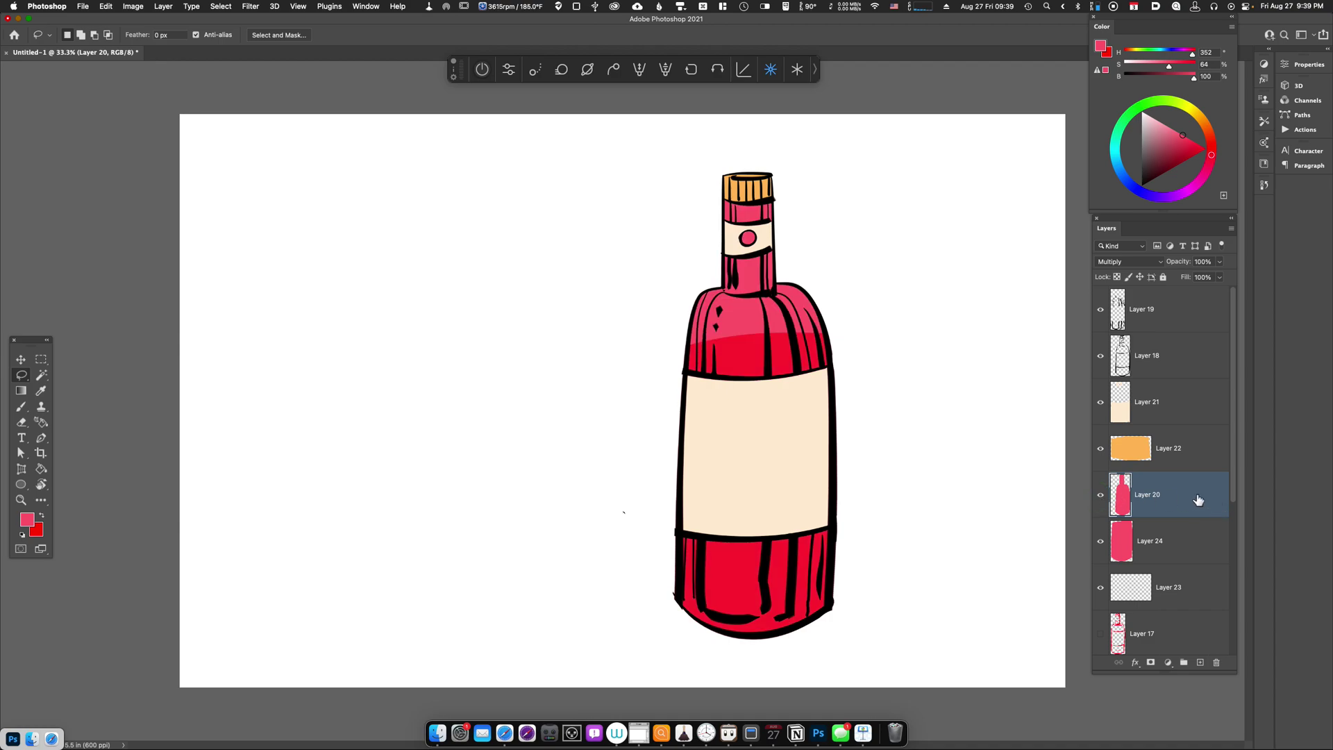
{"action": "left_click", "coordinate": [1155, 545]}
{"action": "key", "text": "super+u"}
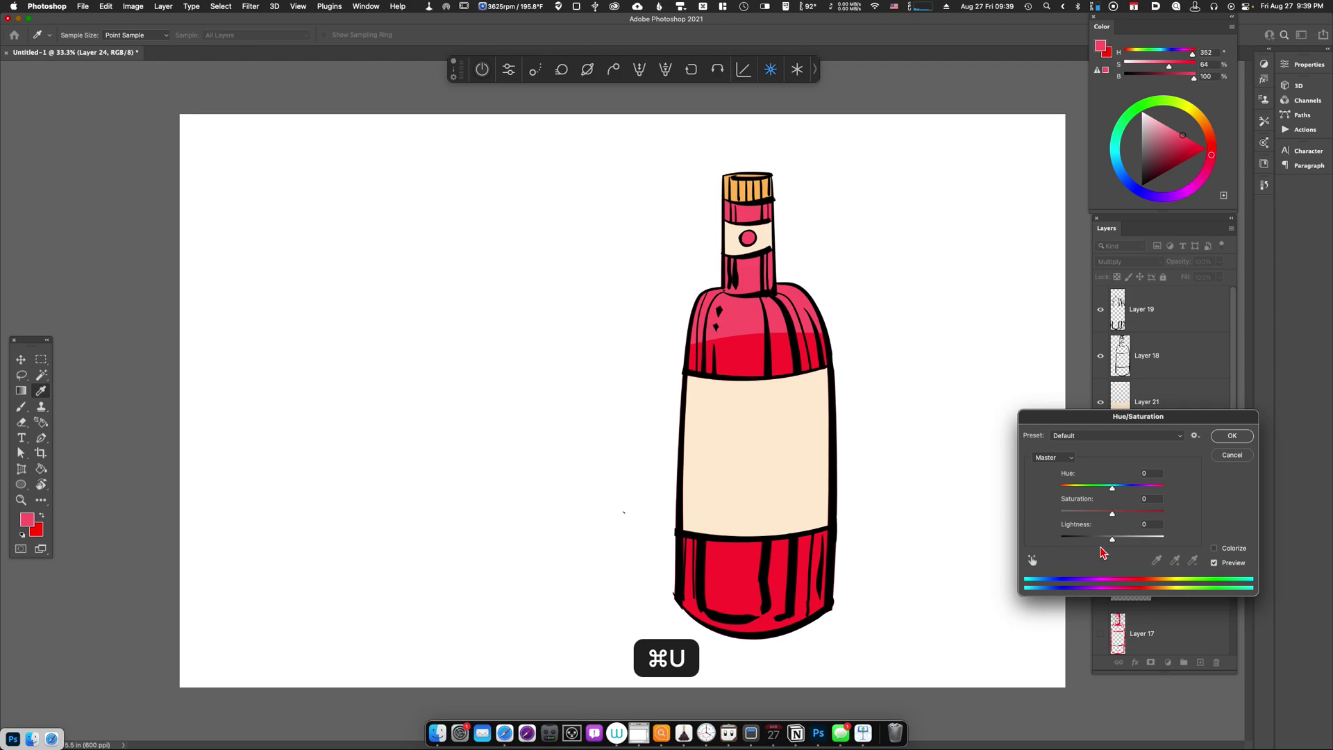
{"action": "left_click_drag", "start_coordinate": [1121, 487], "coordinate": [1102, 544]}
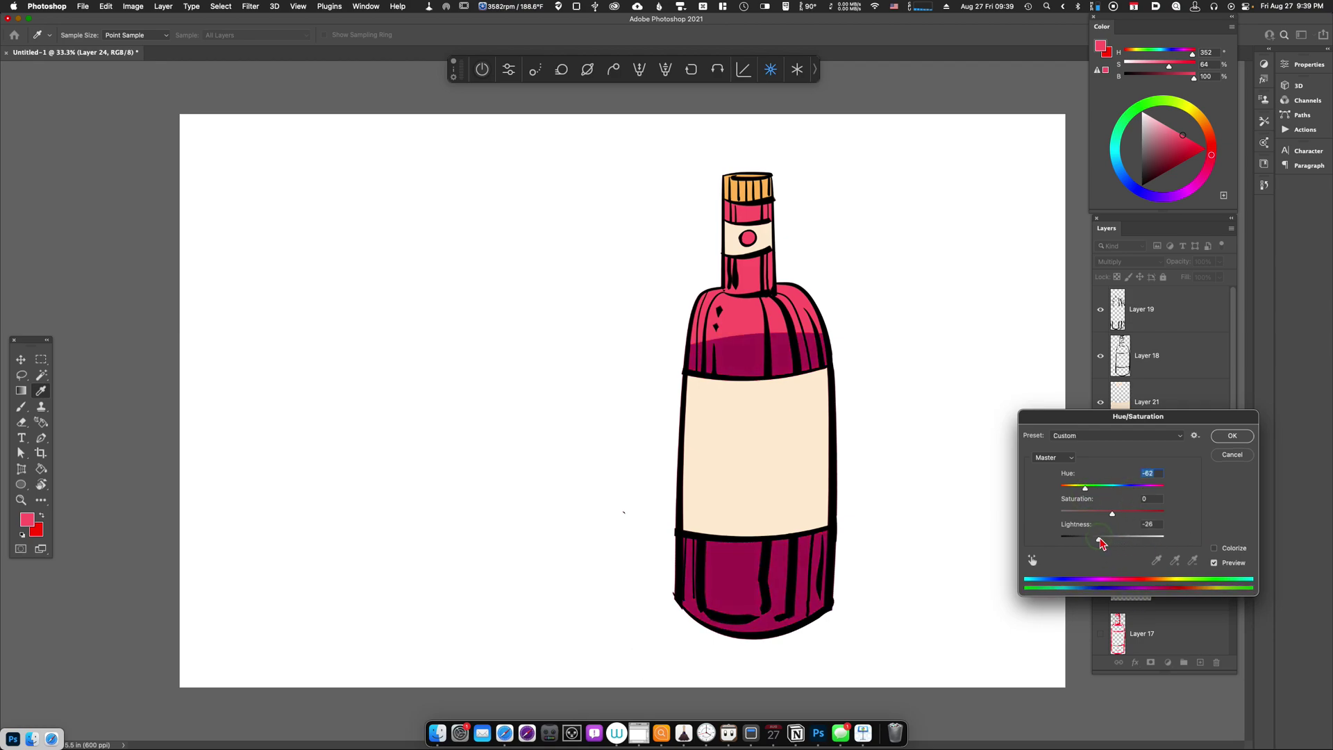
{"action": "left_click", "coordinate": [1232, 436]}
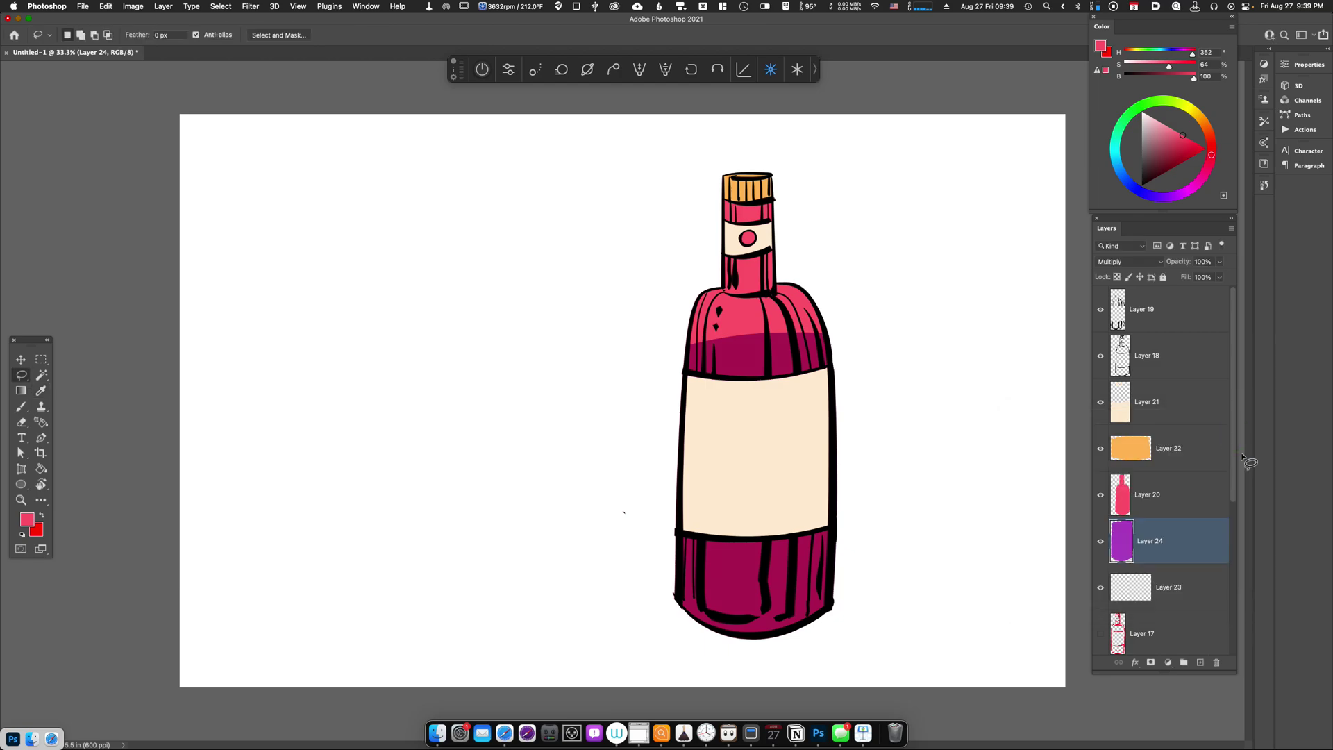
Select the reflection lines layer and lock its transparent pixels.
{"action": "key", "text": "super+equal"}
{"action": "left_click", "coordinate": [1171, 322]}
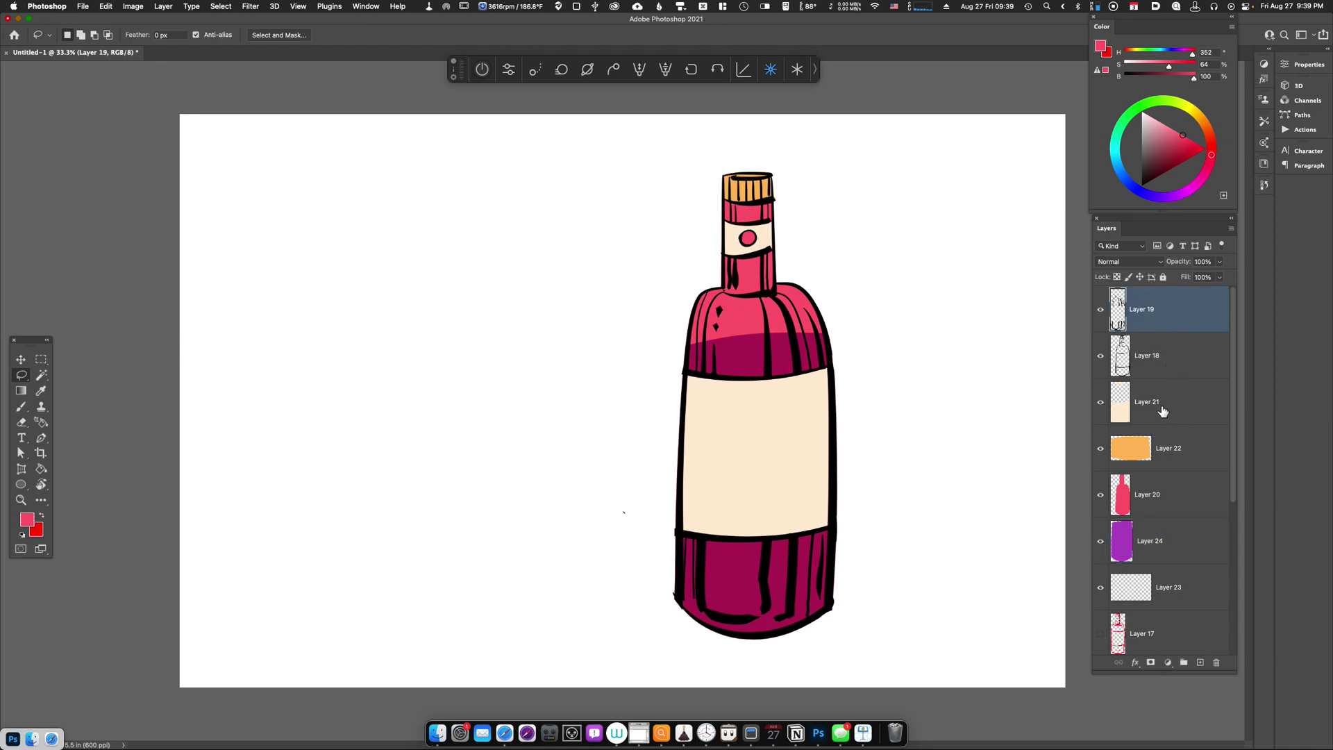
{"action": "left_click", "coordinate": [1100, 311]}
{"action": "left_click", "coordinate": [1101, 312]}
{"action": "key", "text": "super+equal"}
{"action": "scroll", "coordinate": [913, 506], "scroll_direction": "right", "scroll_amount": 3}
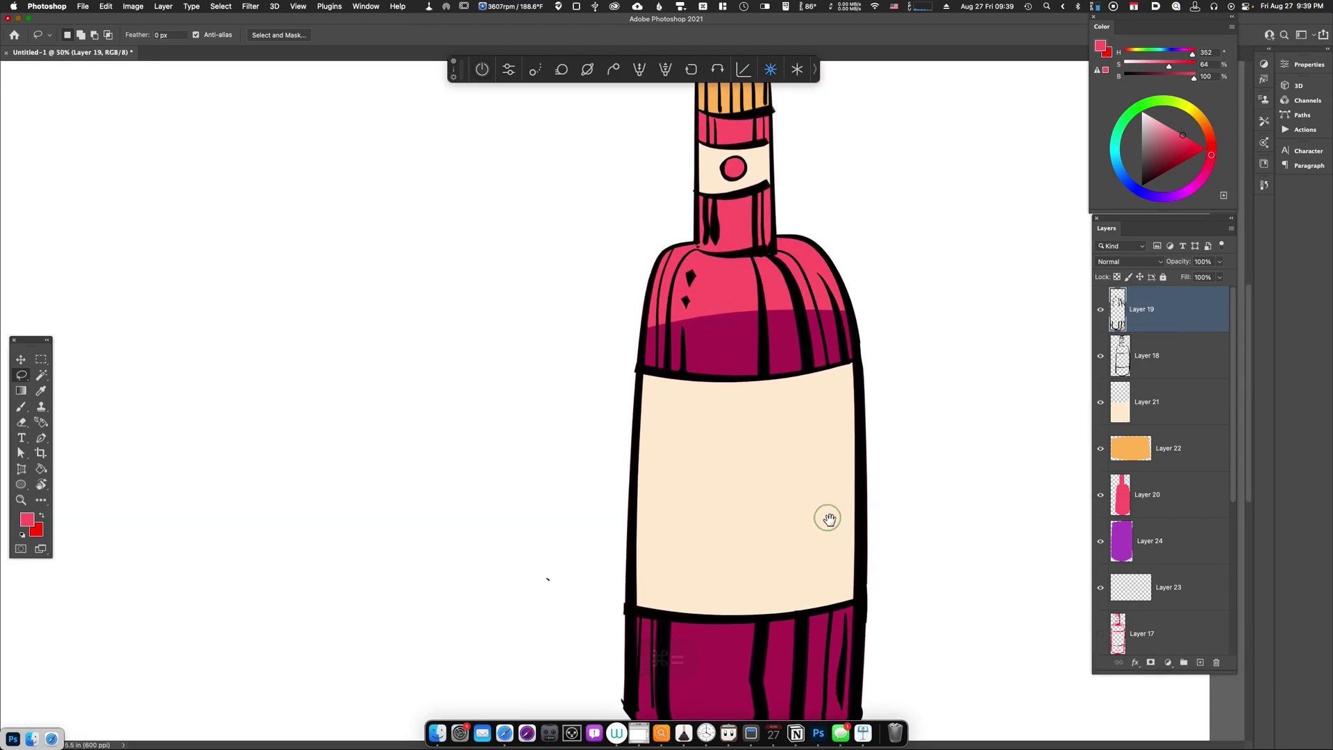
{"action": "key", "text": "super+minus"}
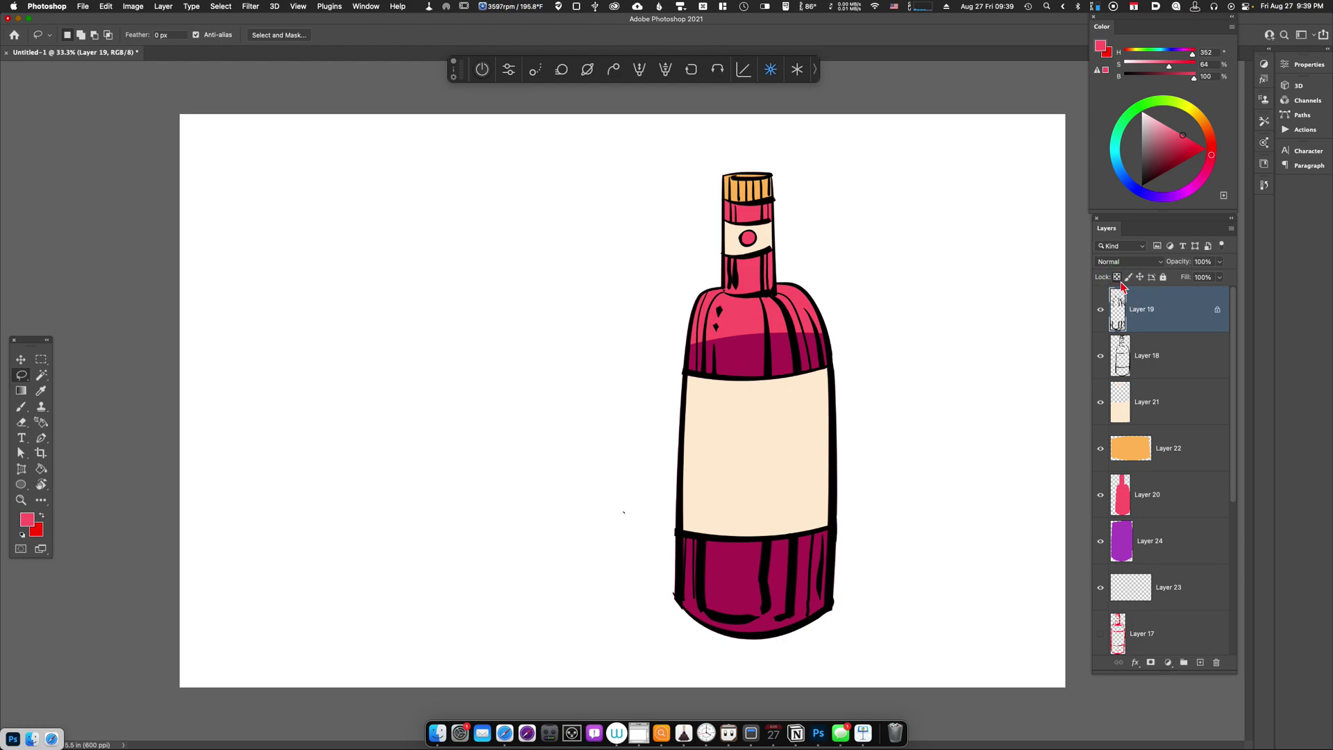
Set the foreground color to dark red with hue 352, saturation 82% and brightness 75%.
{"action": "left_click", "coordinate": [1100, 309]}
{"action": "left_click", "coordinate": [1101, 310]}
{"action": "key", "text": "i"}
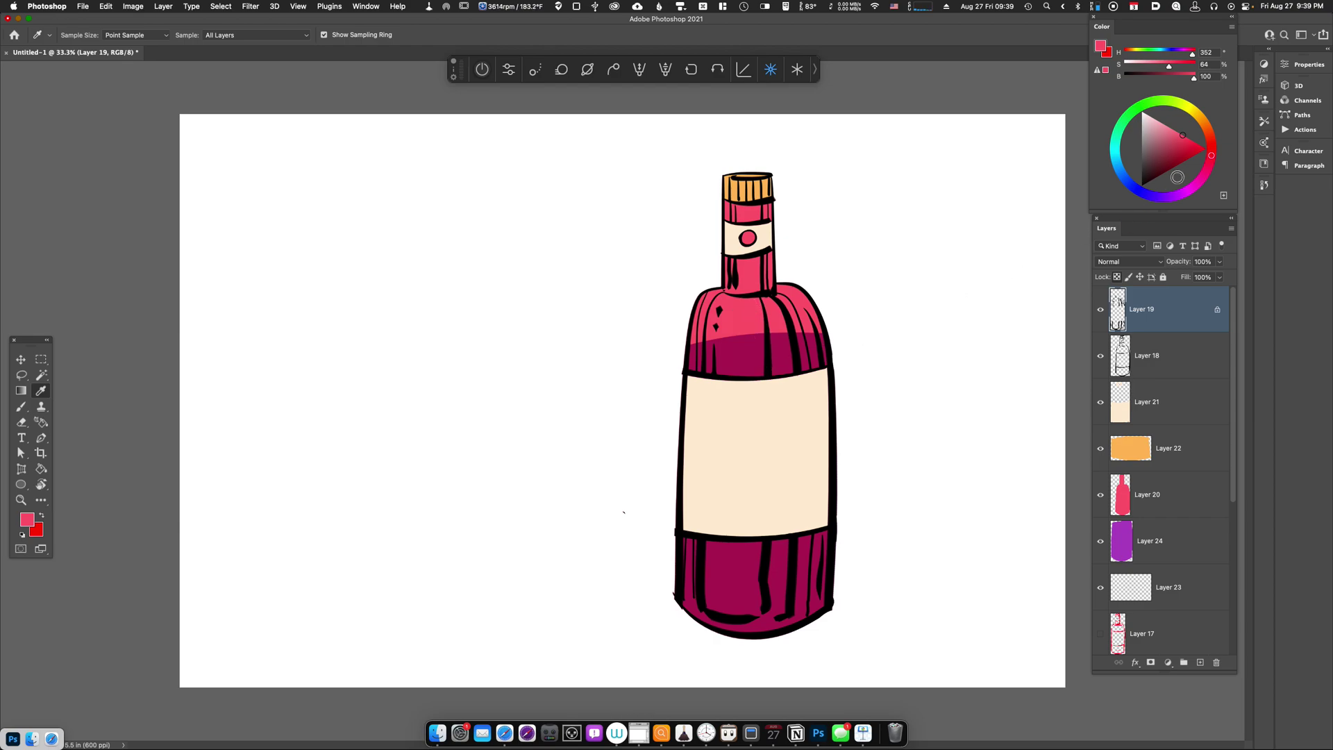
{"action": "left_click", "coordinate": [1187, 156]}
{"action": "left_click_drag", "start_coordinate": [1186, 154], "coordinate": [1183, 155]}
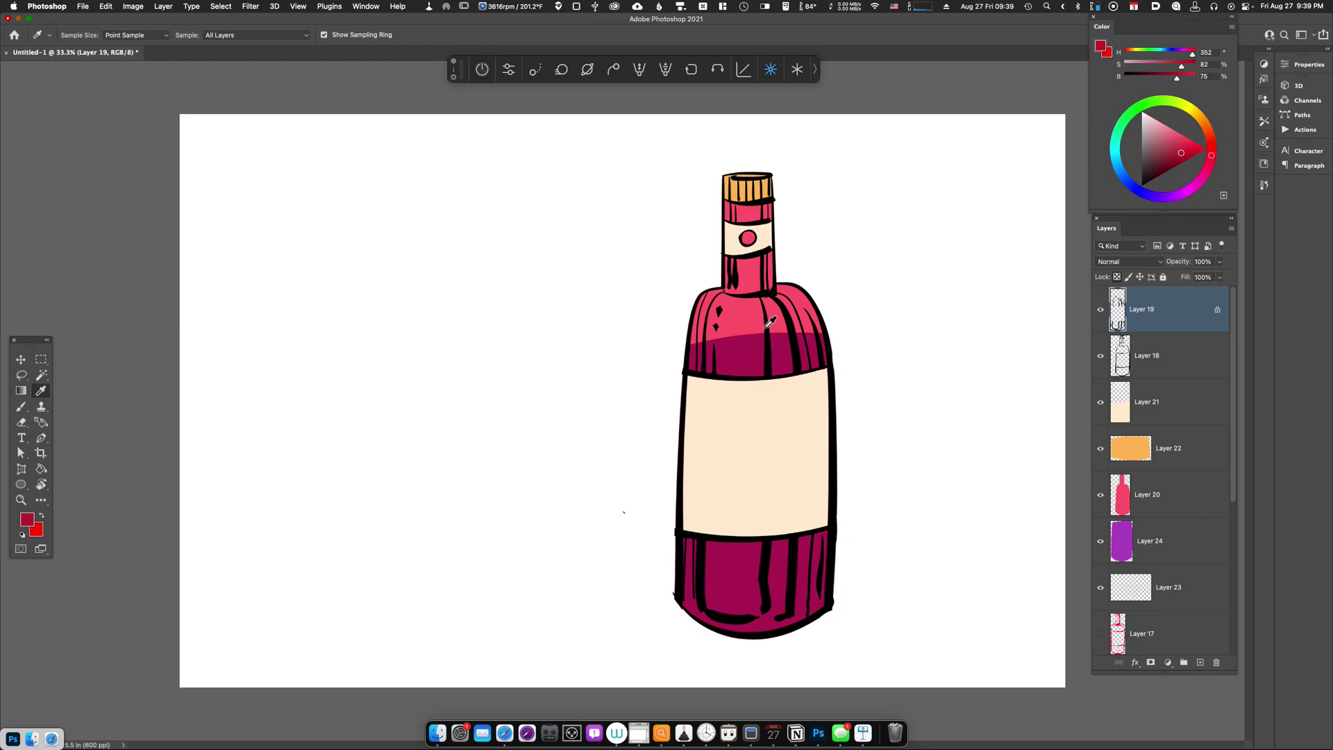
Brush the dark red over the black reflection lines on the bottle's neck, shoulders and base.
{"action": "key", "text": "b"}
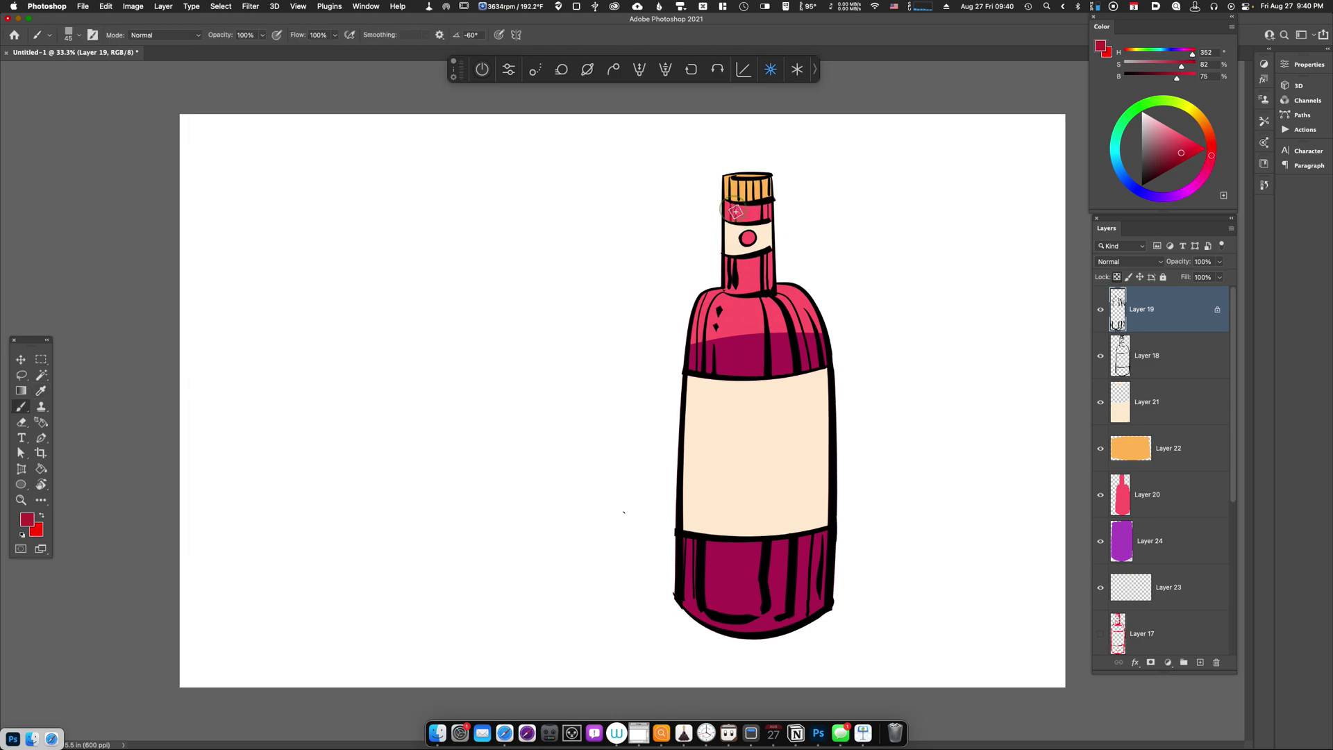
{"action": "left_click_drag", "start_coordinate": [767, 211], "coordinate": [767, 217]}
{"action": "mouse_move", "coordinate": [737, 265]}
{"action": "left_mouse_down"}
{"action": "mouse_move", "coordinate": [741, 291]}
{"action": "mouse_move", "coordinate": [777, 254]}
{"action": "mouse_move", "coordinate": [768, 289]}
{"action": "left_mouse_up"}
{"action": "left_click_drag", "start_coordinate": [768, 318], "coordinate": [766, 363]}
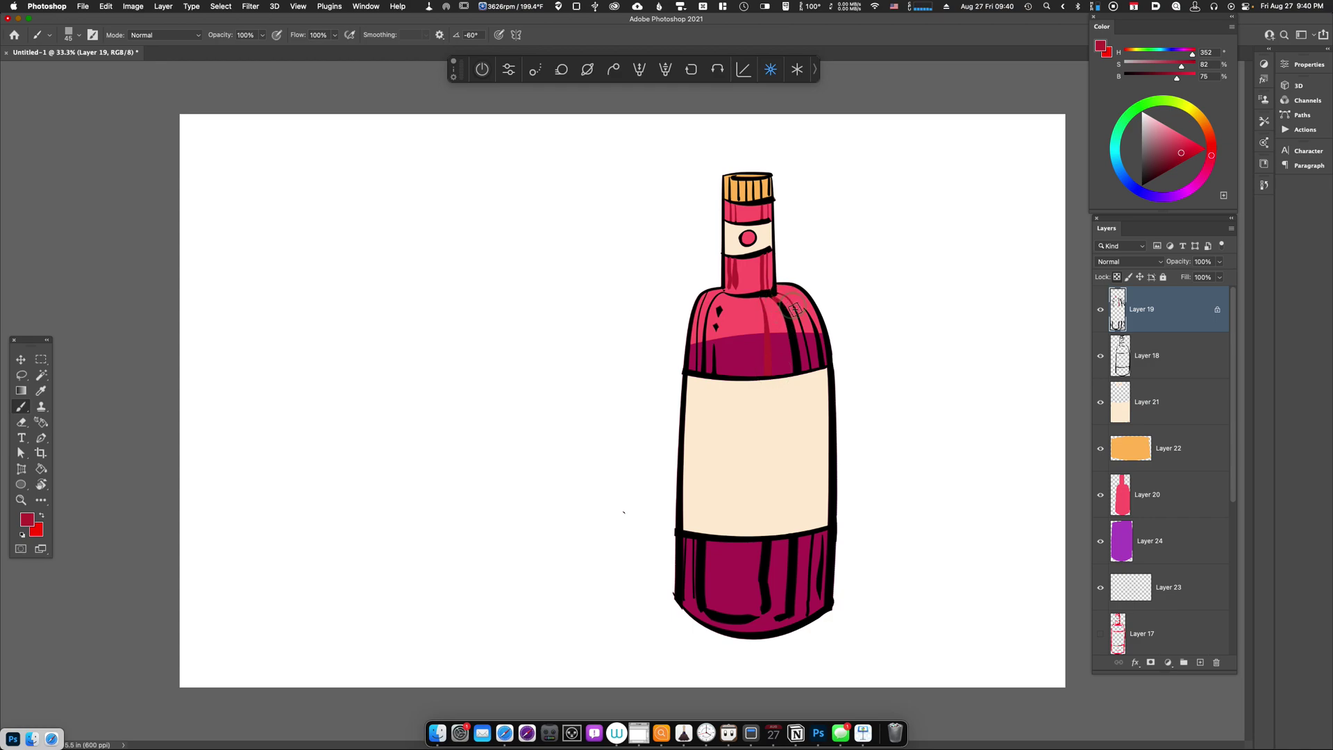
{"action": "left_click_drag", "start_coordinate": [790, 313], "coordinate": [800, 366]}
{"action": "left_click_drag", "start_coordinate": [798, 315], "coordinate": [813, 368]}
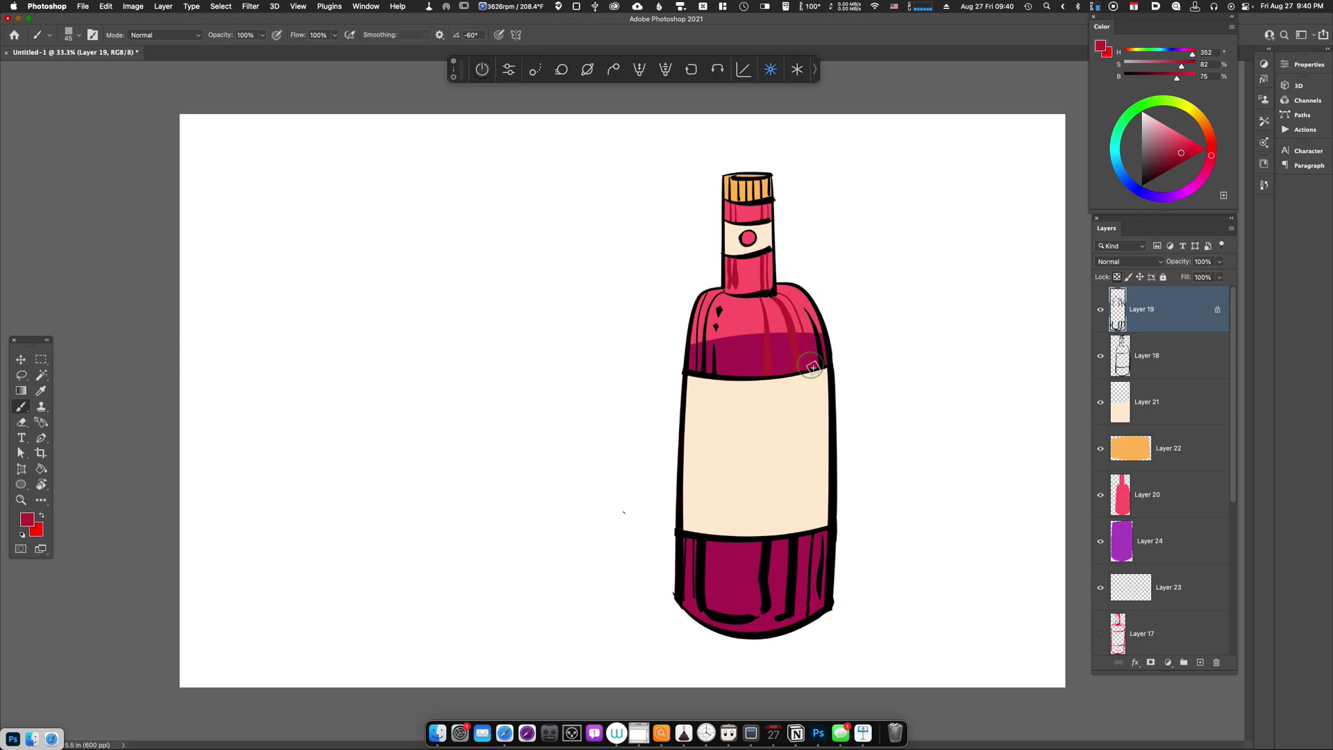
{"action": "left_click_drag", "start_coordinate": [809, 315], "coordinate": [825, 361]}
{"action": "left_click_drag", "start_coordinate": [716, 322], "coordinate": [717, 310]}
{"action": "mouse_move", "coordinate": [705, 329]}
{"action": "left_mouse_down"}
{"action": "mouse_move", "coordinate": [699, 368]}
{"action": "mouse_move", "coordinate": [719, 361]}
{"action": "mouse_move", "coordinate": [717, 372]}
{"action": "left_mouse_up"}
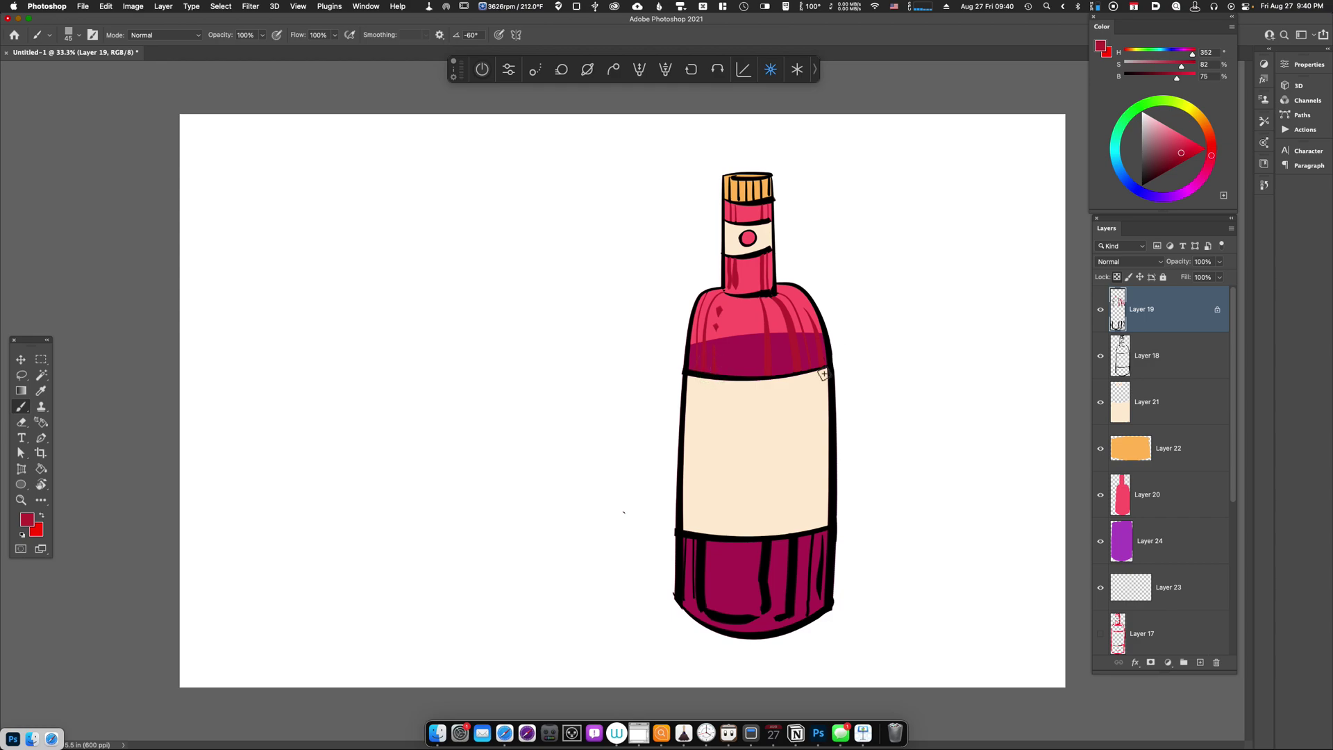
{"action": "mouse_move", "coordinate": [693, 546]}
{"action": "left_mouse_down"}
{"action": "mouse_move", "coordinate": [703, 601]}
{"action": "mouse_move", "coordinate": [694, 589]}
{"action": "mouse_move", "coordinate": [730, 623]}
{"action": "mouse_move", "coordinate": [753, 623]}
{"action": "mouse_move", "coordinate": [777, 612]}
{"action": "mouse_move", "coordinate": [761, 600]}
{"action": "mouse_move", "coordinate": [761, 568]}
{"action": "mouse_move", "coordinate": [781, 548]}
{"action": "mouse_move", "coordinate": [765, 545]}
{"action": "mouse_move", "coordinate": [801, 544]}
{"action": "mouse_move", "coordinate": [781, 622]}
{"action": "mouse_move", "coordinate": [797, 617]}
{"action": "mouse_move", "coordinate": [822, 539]}
{"action": "mouse_move", "coordinate": [821, 596]}
{"action": "mouse_move", "coordinate": [817, 542]}
{"action": "left_mouse_up"}
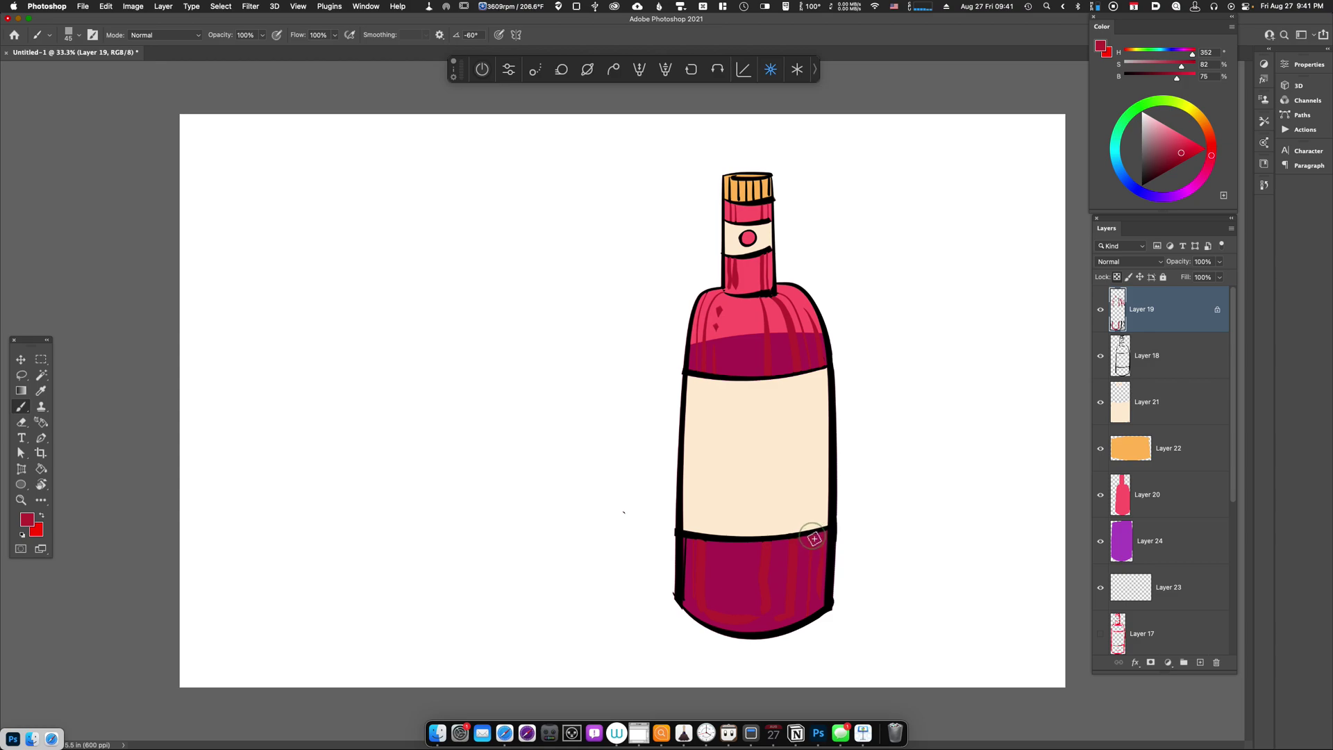
Darken the purple liquid layer with Hue/Saturation, using Lightness -8.
{"action": "left_click", "coordinate": [1163, 540]}
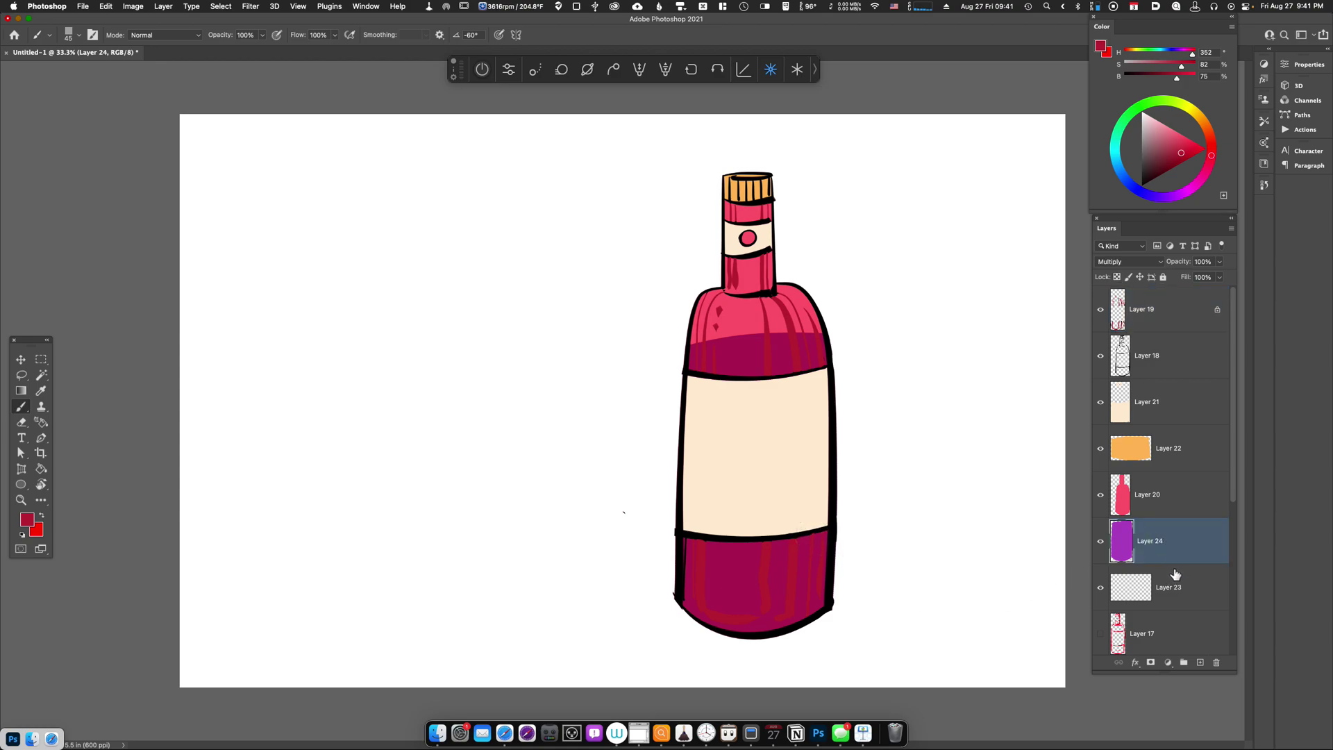
{"action": "key", "text": "super+u"}
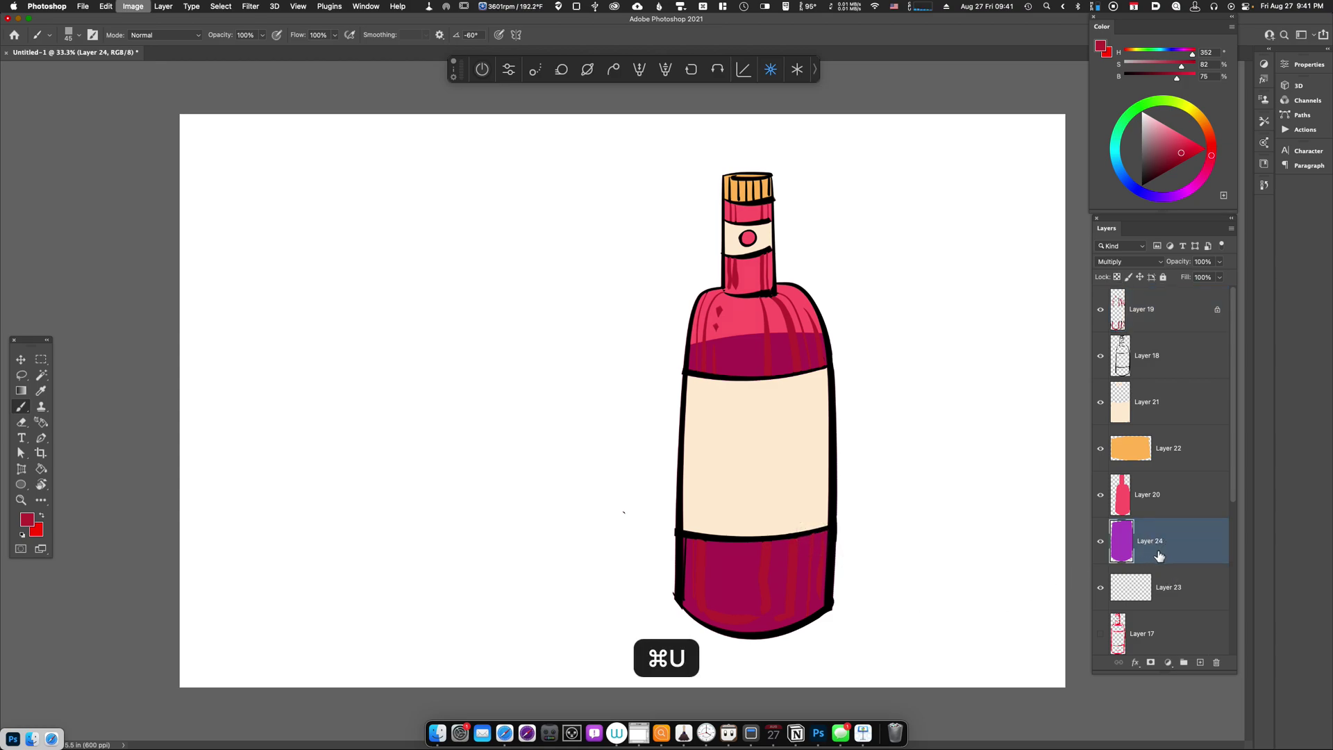
{"action": "left_click_drag", "start_coordinate": [1113, 540], "coordinate": [1111, 545]}
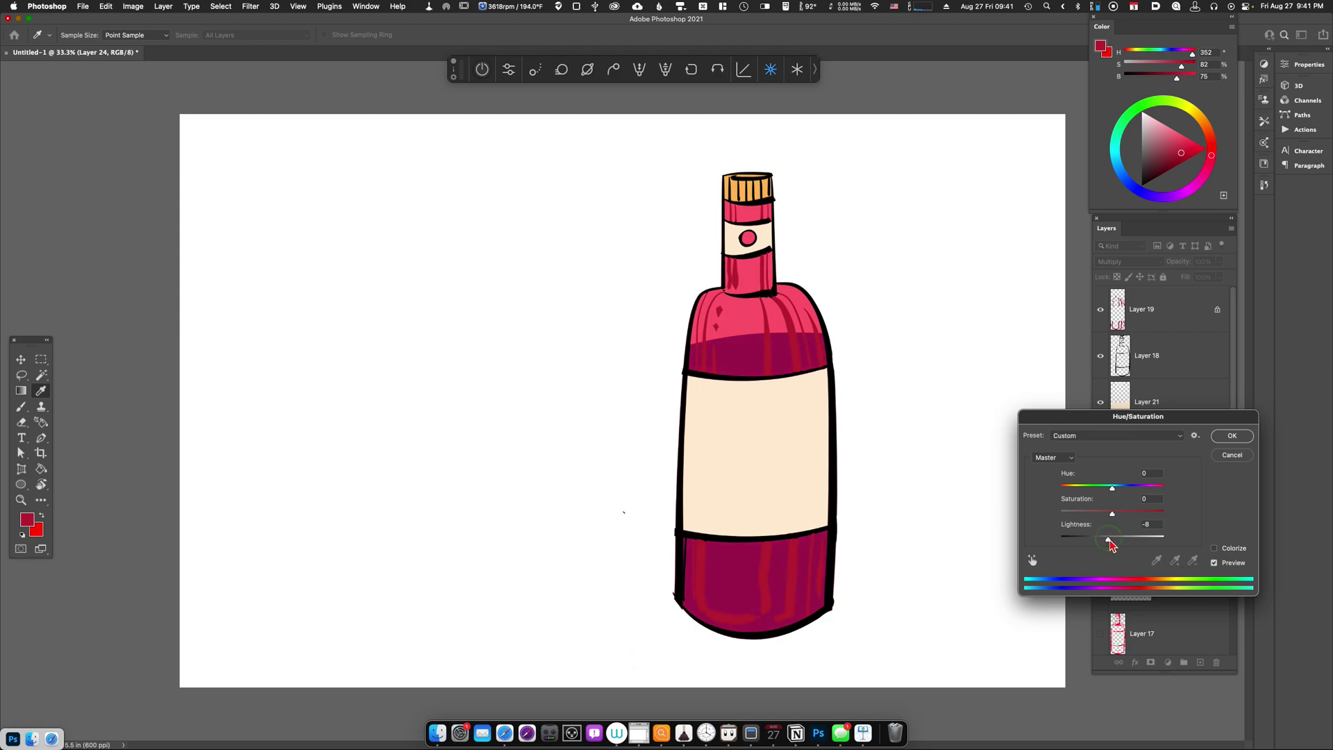
{"action": "left_click", "coordinate": [1232, 435]}
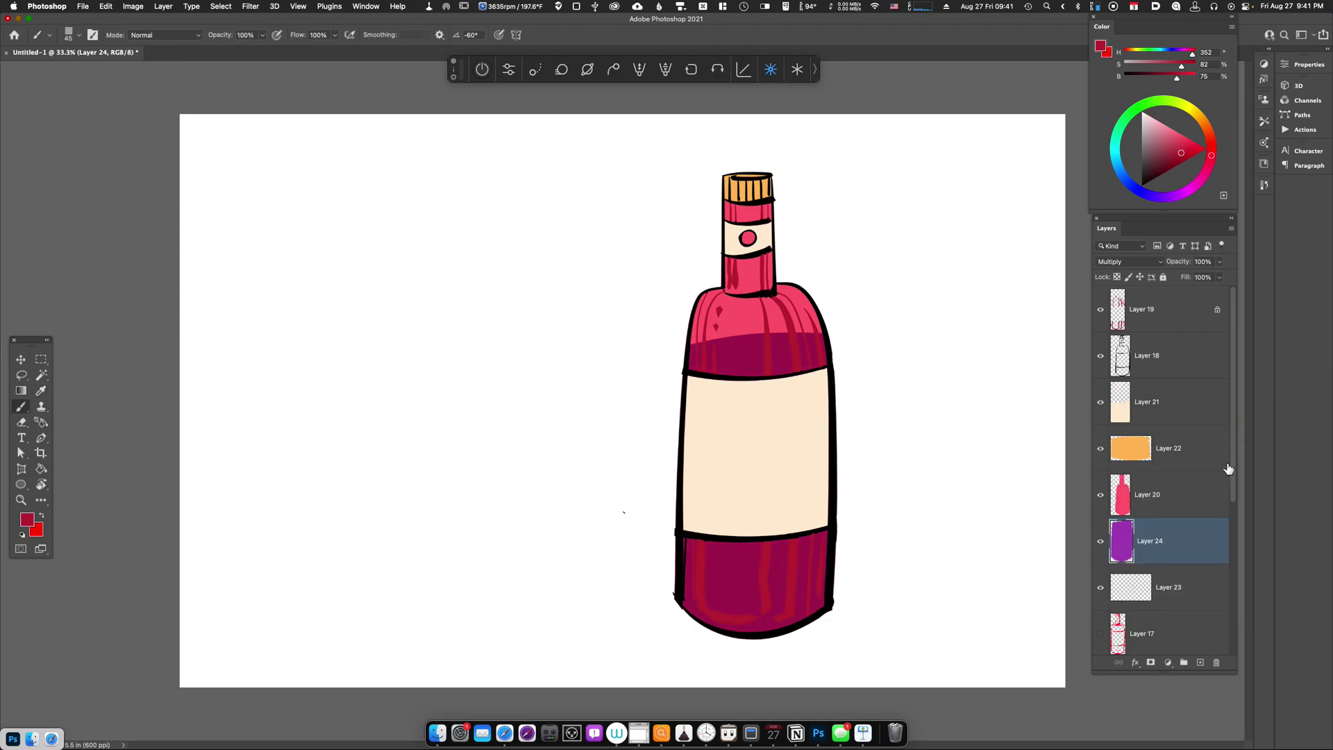
Add a new layer directly above the cream label layer and set the foreground color to white.
{"action": "key", "text": "super+minus"}
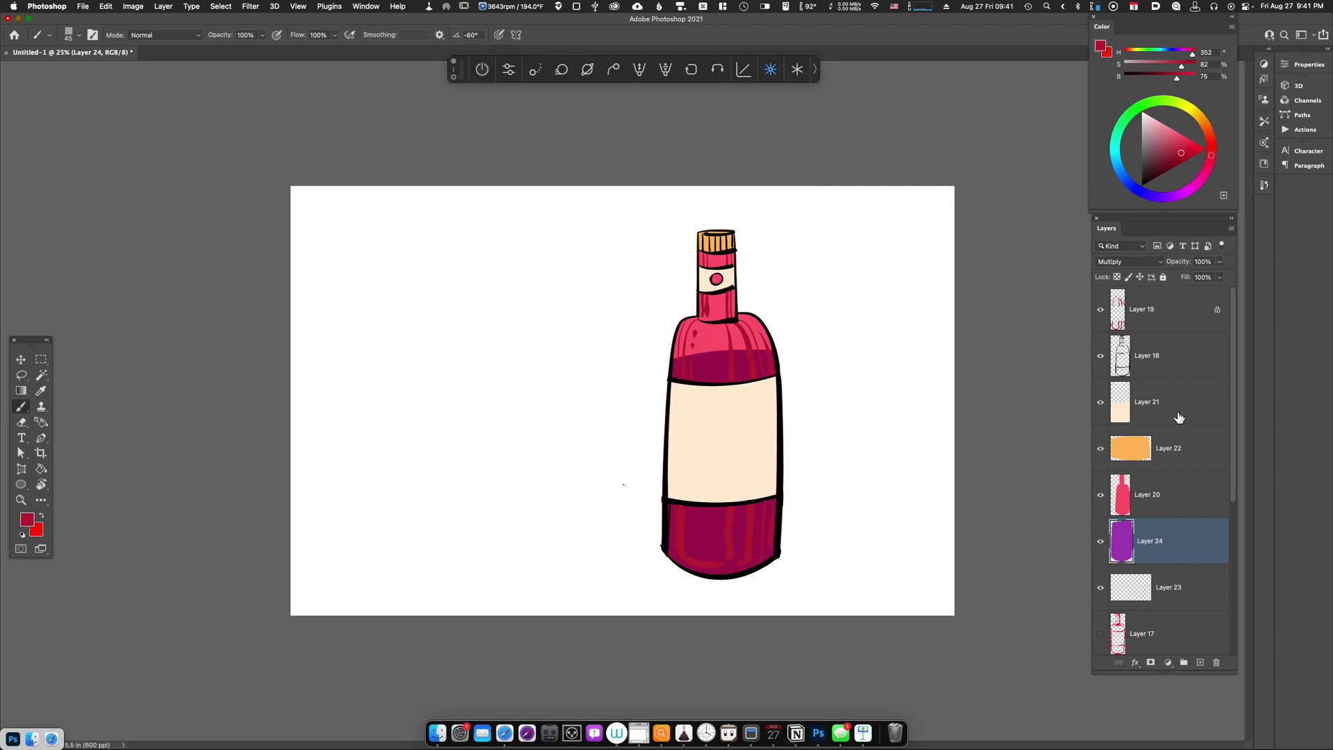
{"action": "left_click", "coordinate": [1181, 414]}
{"action": "key", "text": "alt+shift+super+n"}
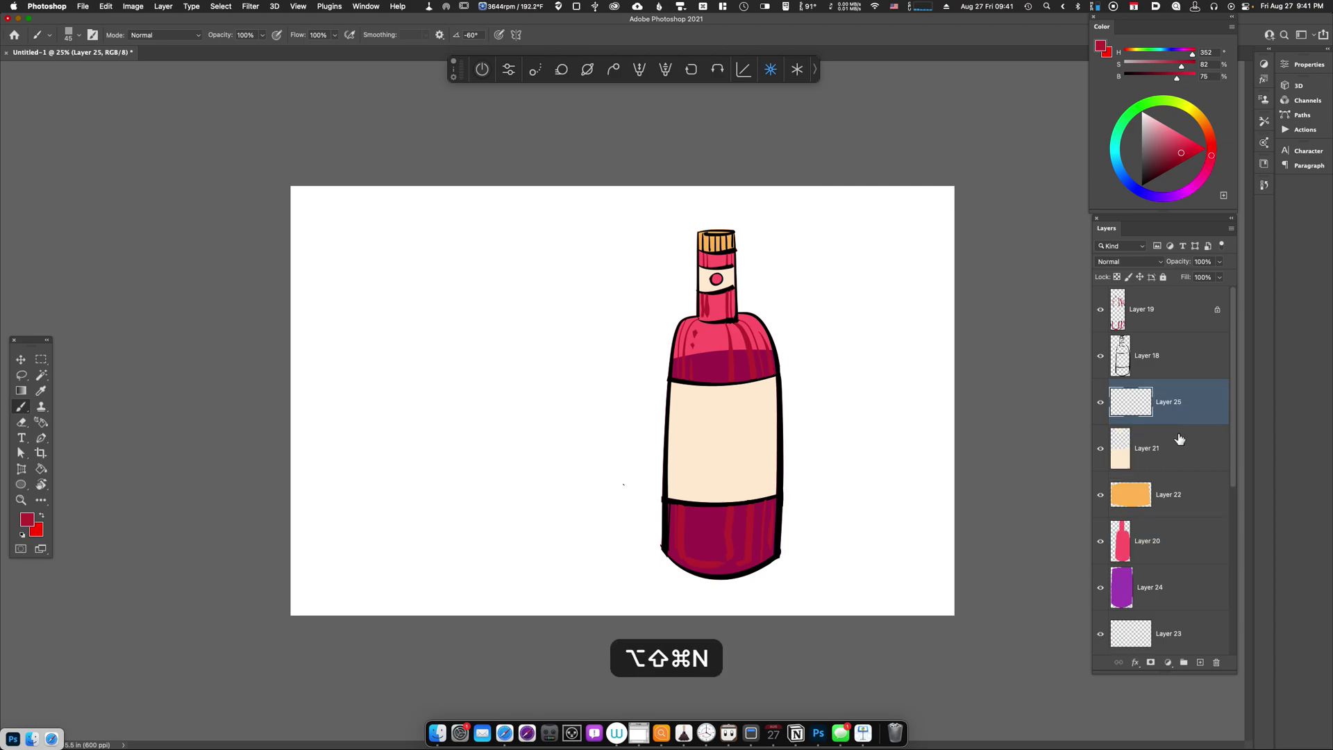
{"action": "left_click", "coordinate": [1141, 112]}
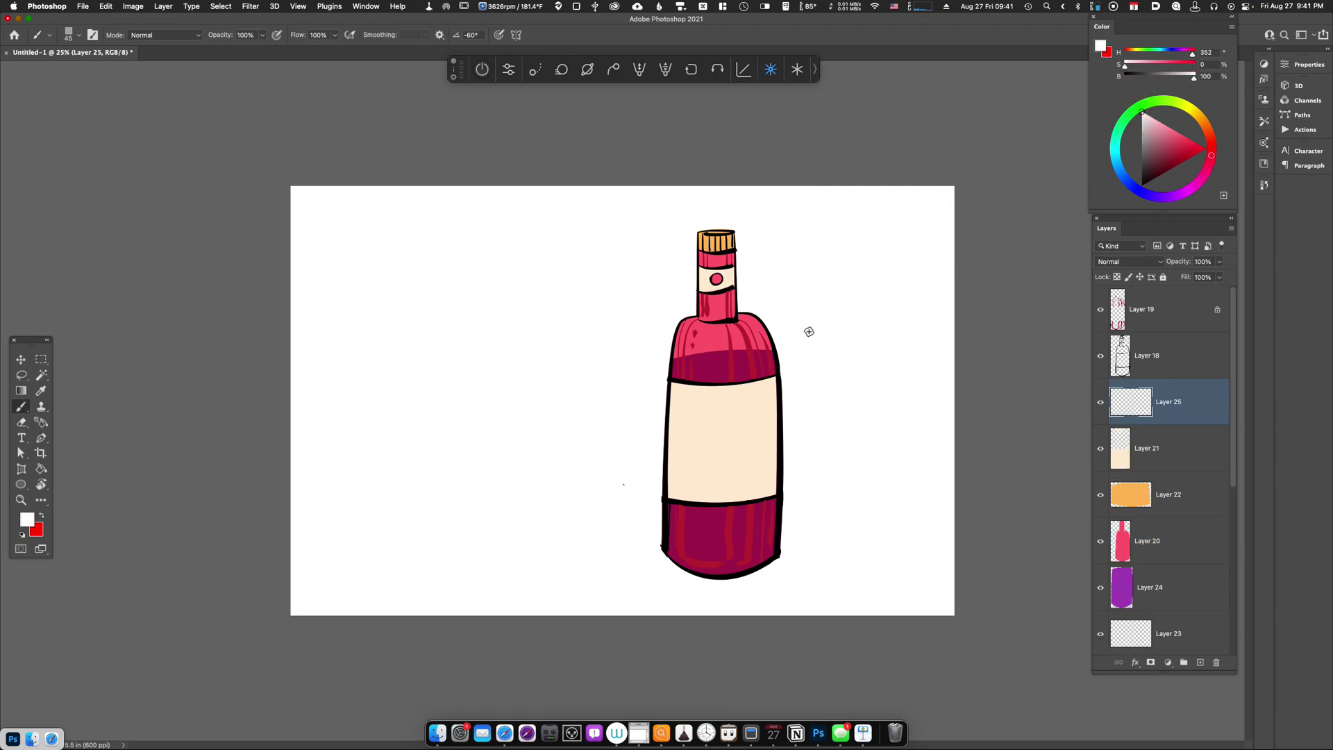
Paint white highlight strokes down the right side of the cap, neck, shoulder and base, and along the left shoulder.
{"action": "left_click_drag", "start_coordinate": [730, 235], "coordinate": [729, 264]}
{"action": "left_click_drag", "start_coordinate": [741, 320], "coordinate": [761, 376]}
{"action": "left_click_drag", "start_coordinate": [763, 511], "coordinate": [756, 559]}
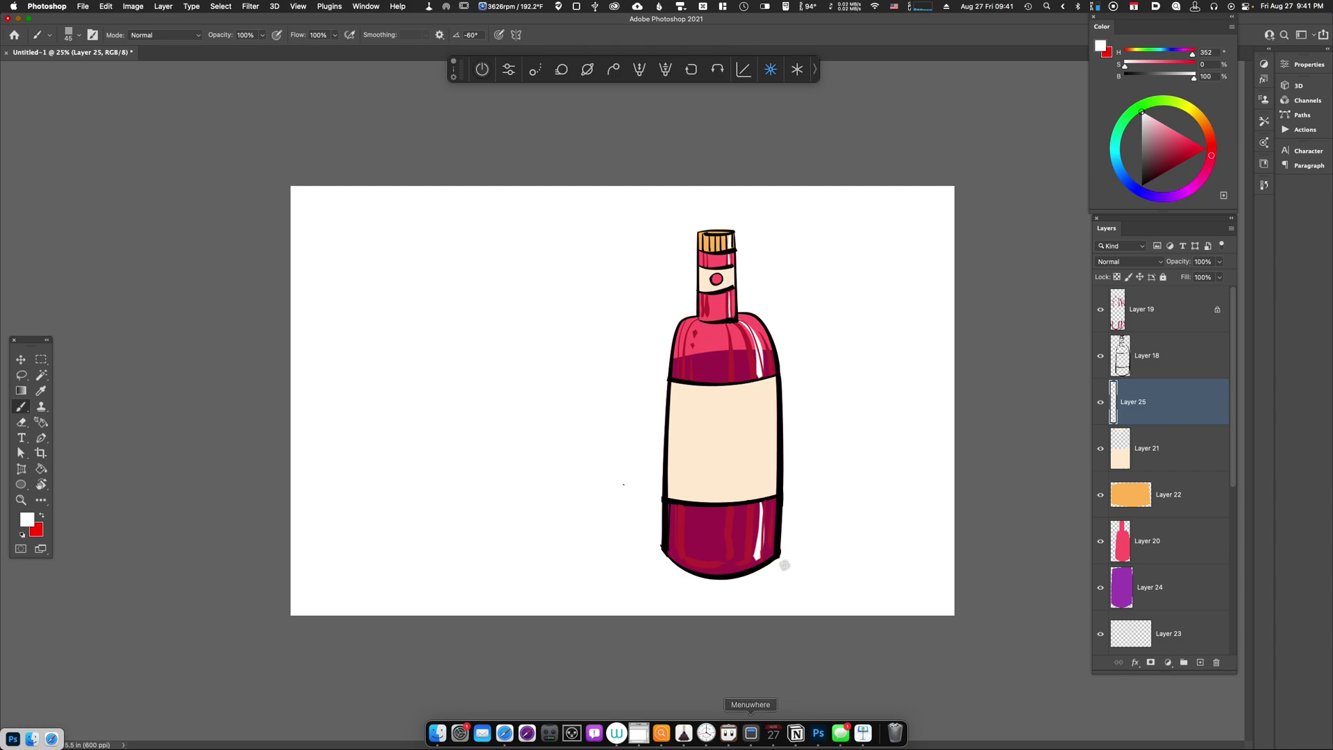
{"action": "left_click_drag", "start_coordinate": [693, 322], "coordinate": [684, 370]}
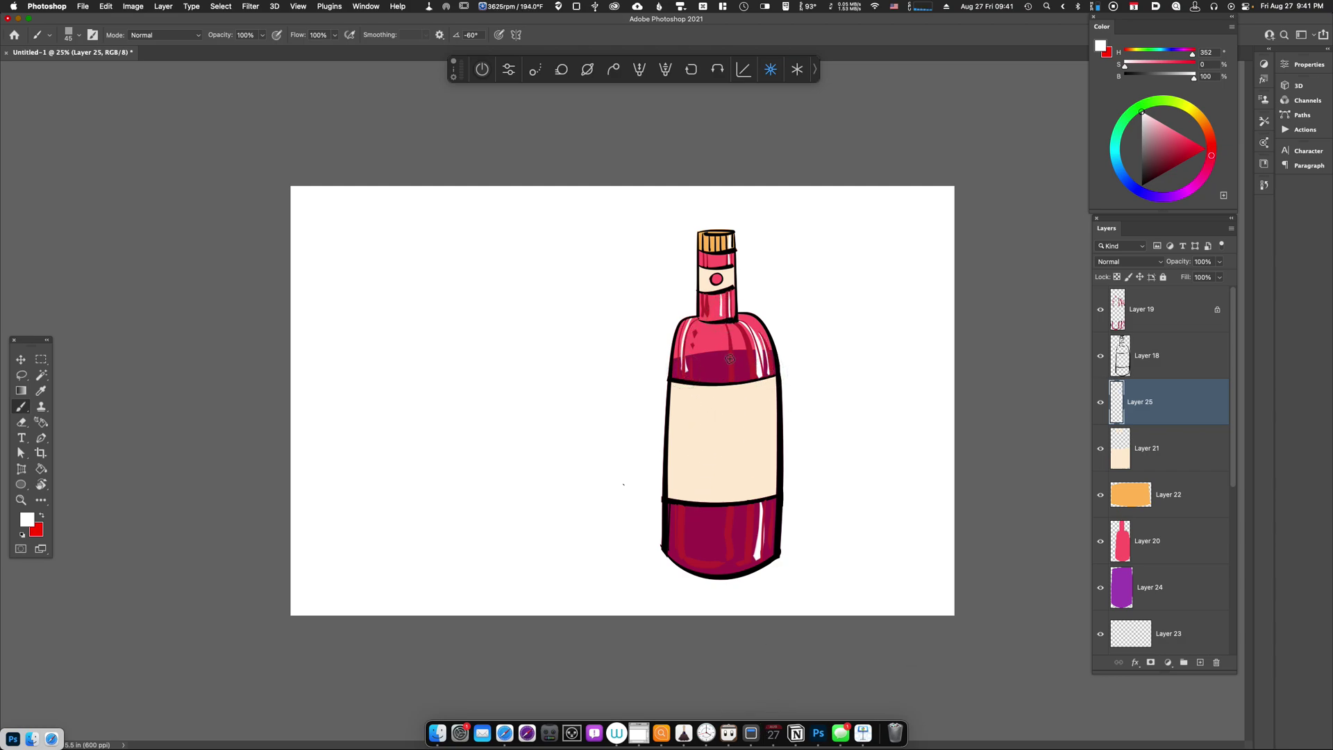
Add more white highlights to the bottle's base, redoing the second stroke on its right side and adding curved strokes at left and center.
{"action": "left_click_drag", "start_coordinate": [751, 498], "coordinate": [751, 577]}
{"action": "key", "text": "super+z"}
{"action": "left_click_drag", "start_coordinate": [748, 494], "coordinate": [740, 558]}
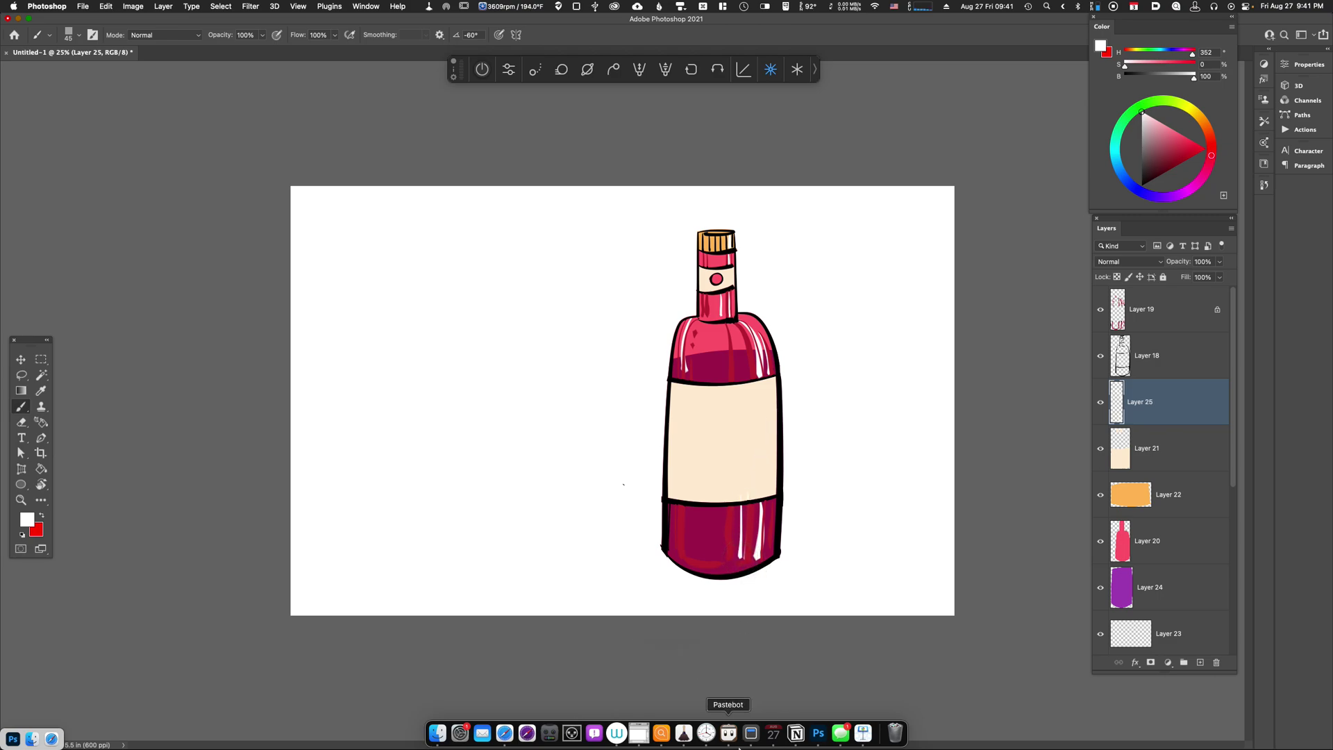
{"action": "mouse_move", "coordinate": [673, 505]}
{"action": "left_mouse_down"}
{"action": "mouse_move", "coordinate": [676, 556]}
{"action": "mouse_move", "coordinate": [711, 594]}
{"action": "mouse_move", "coordinate": [693, 516]}
{"action": "mouse_move", "coordinate": [710, 559]}
{"action": "left_mouse_up"}
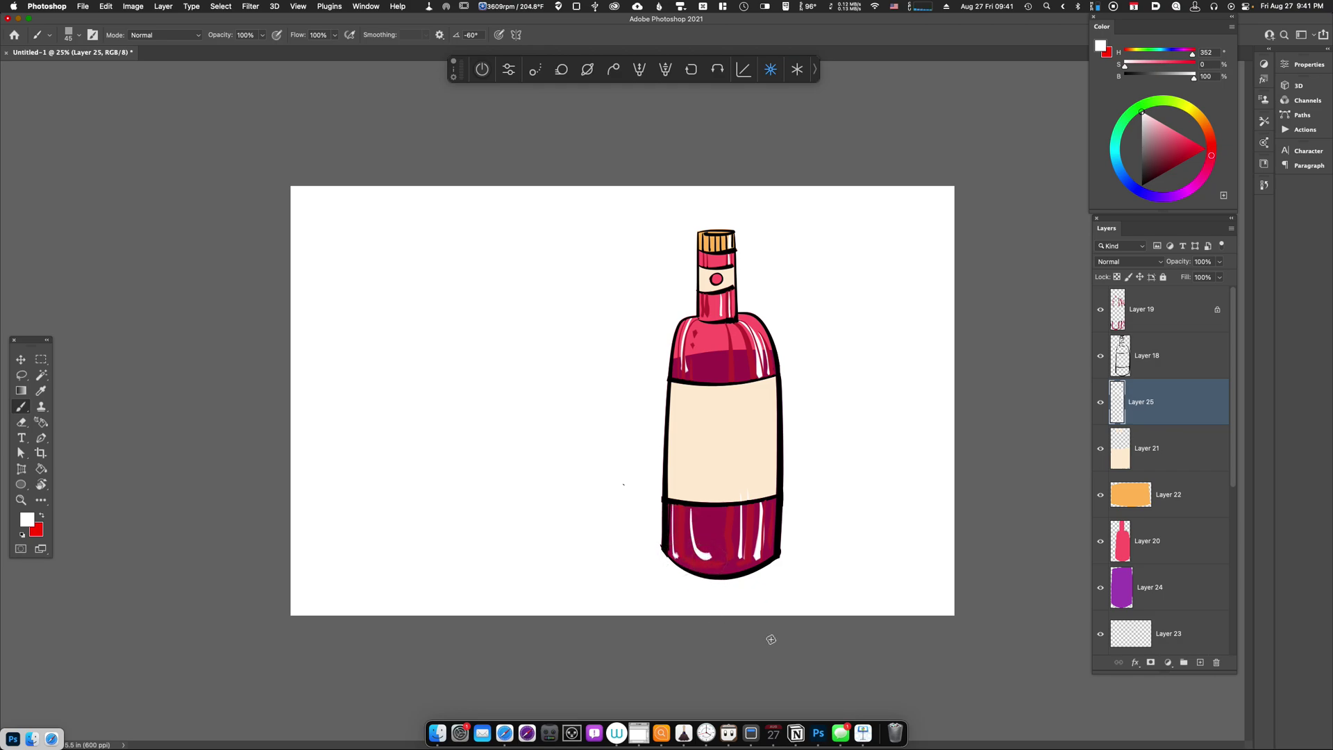
Select the pink bottle fill layer.
{"action": "key", "text": "super"}
{"action": "key", "text": "super+equal"}
{"action": "left_click", "coordinate": [1161, 547]}
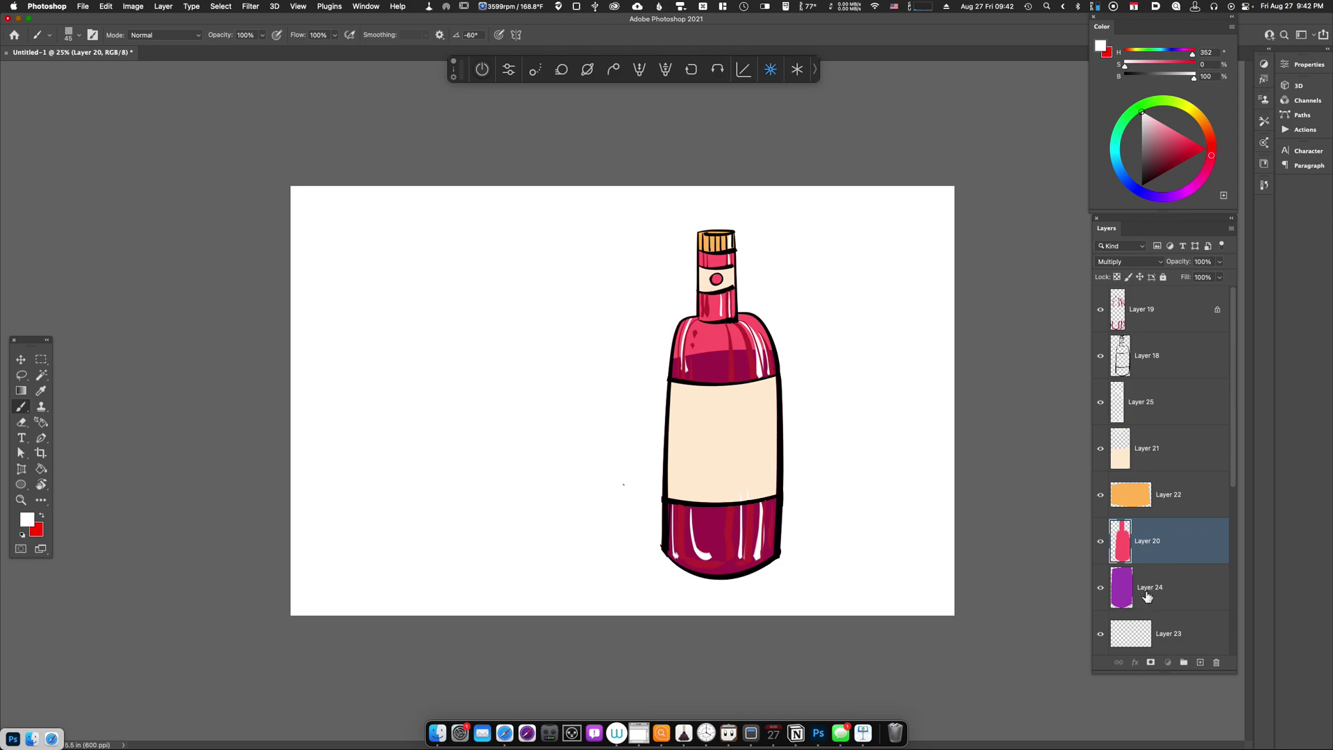
{"action": "left_click", "coordinate": [1146, 597]}
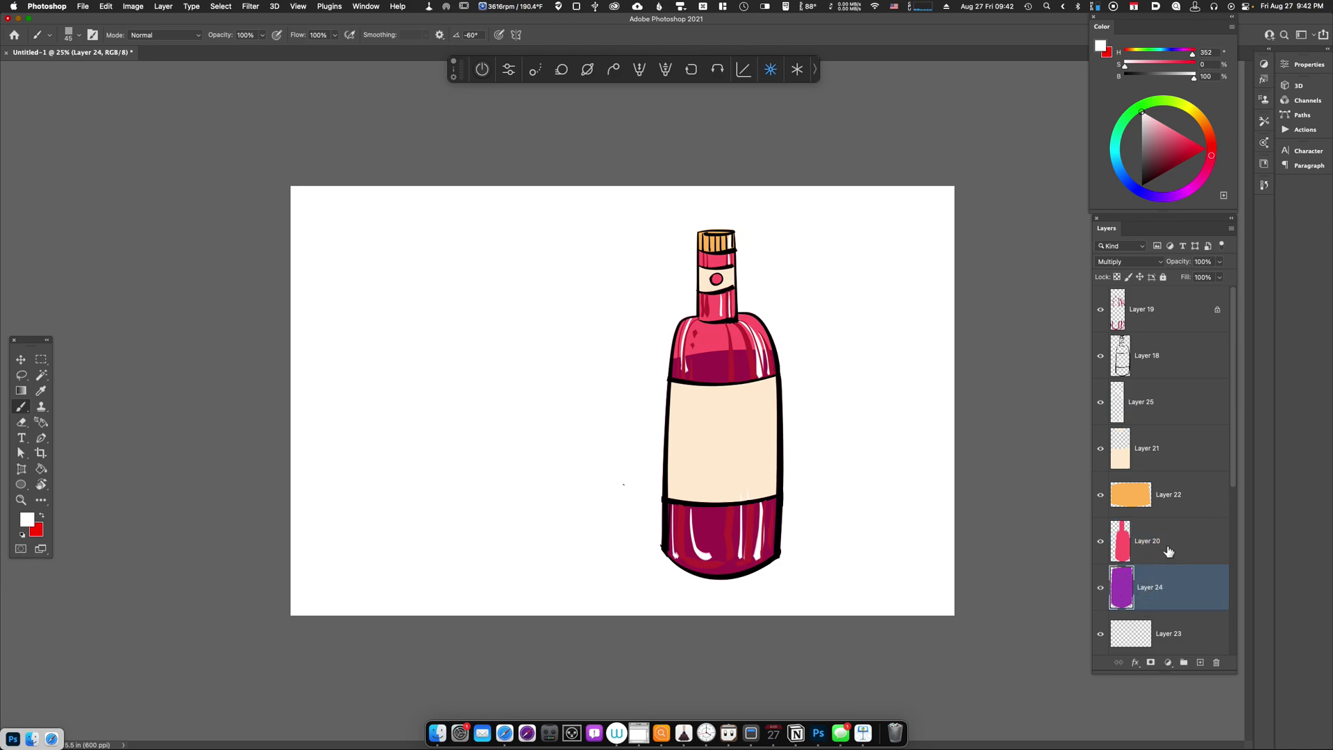
{"action": "left_click", "coordinate": [1171, 556]}
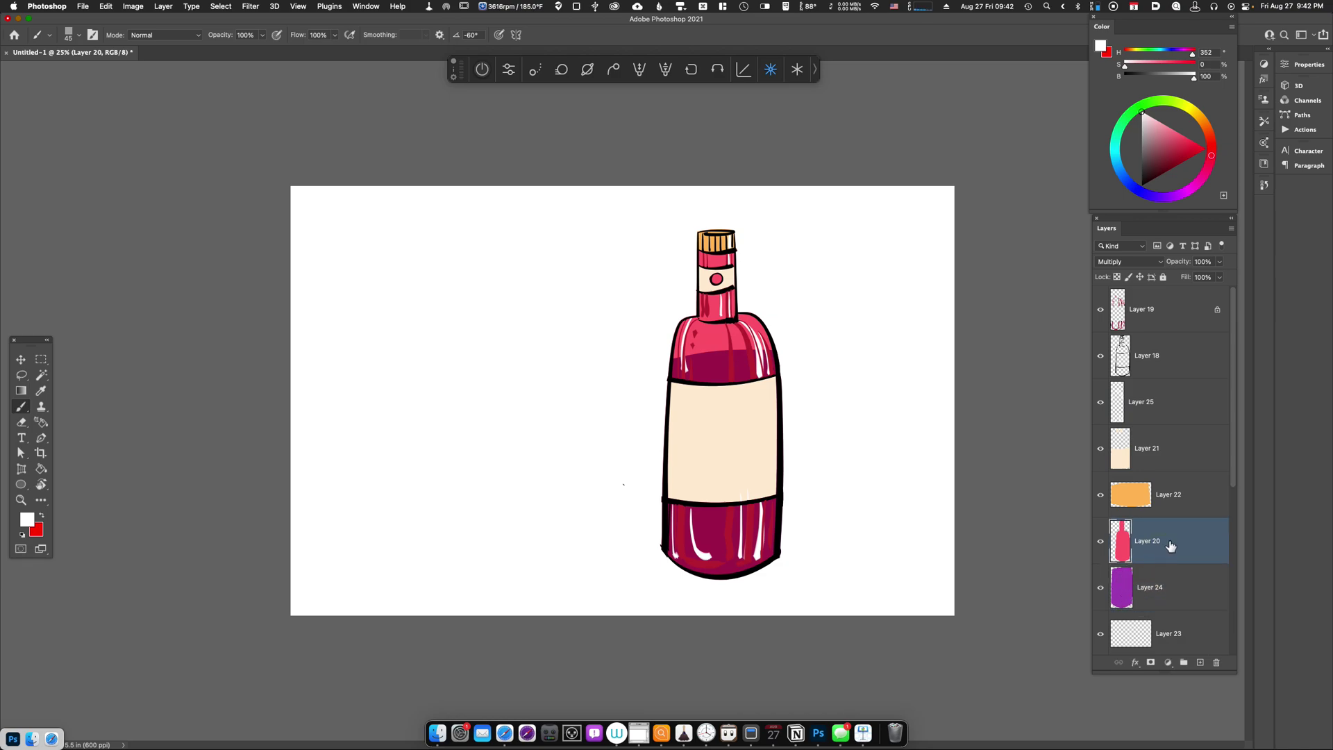